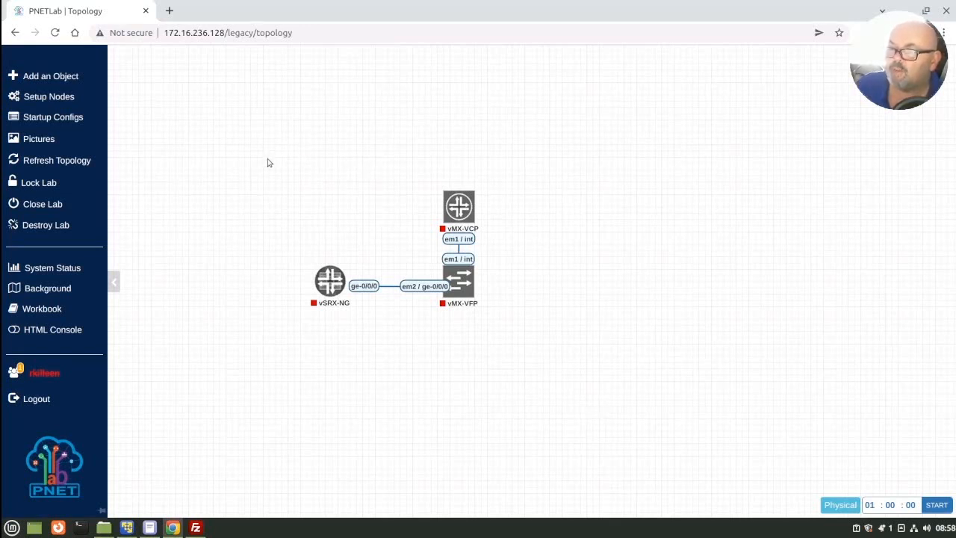
# Step: Start the vSRX-NG, vMX-VCP and vMX-VFP nodes together in the lab topology
pyautogui.moveTo(264, 149); pyautogui.dragTo(524, 361)
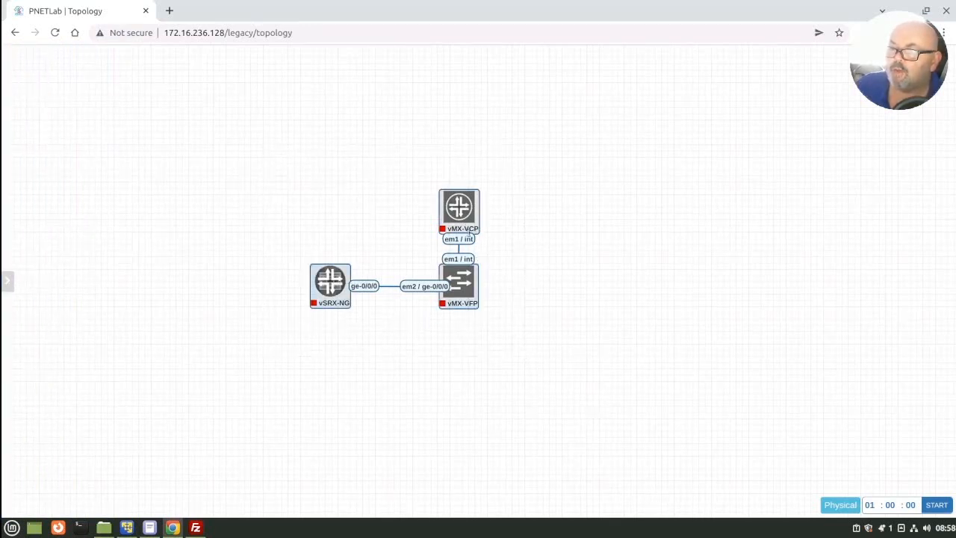
pyautogui.rightClick(467, 230)
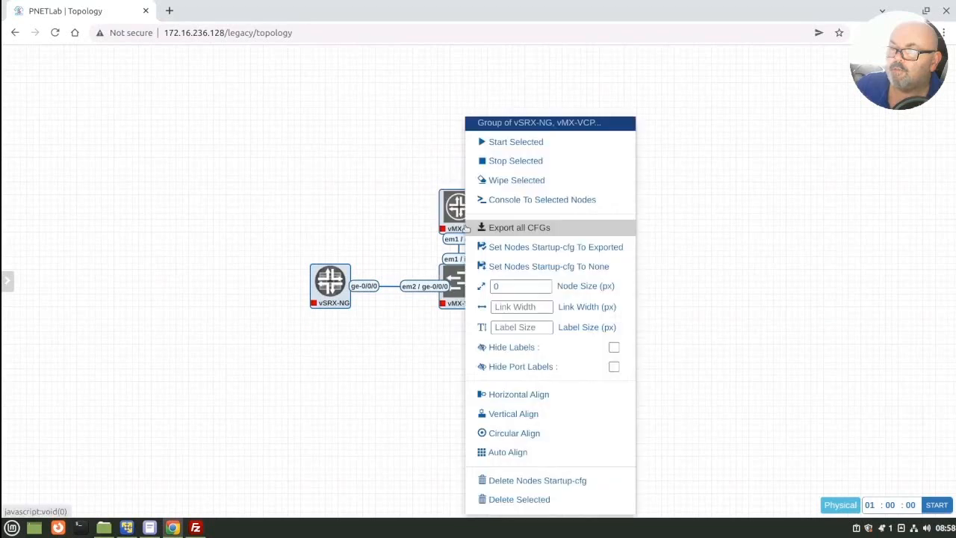
pyautogui.click(518, 143)
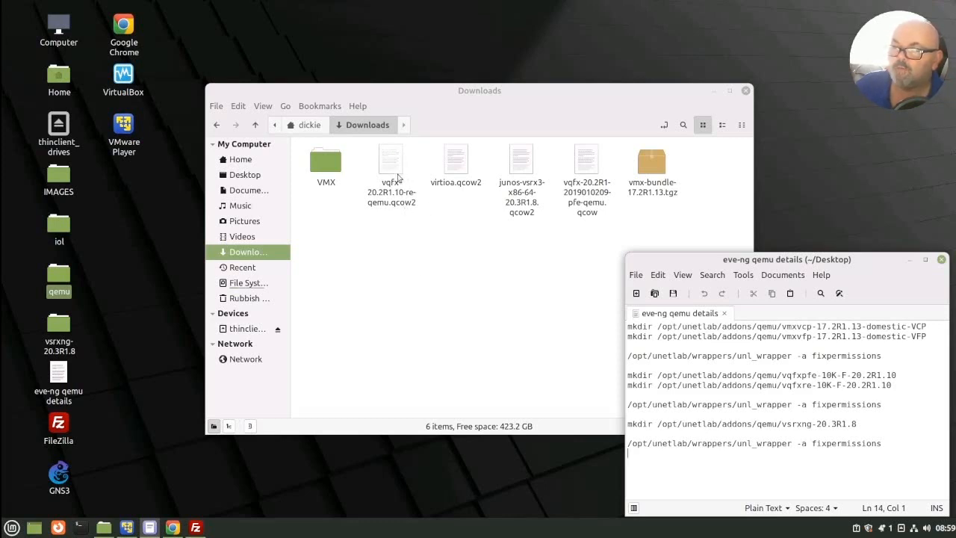
# Step: Move the Downloads window clear of the notes, and switch to FileZilla to open the remote folder /opt/unetlab/addons/qemu
pyautogui.click(464, 231)
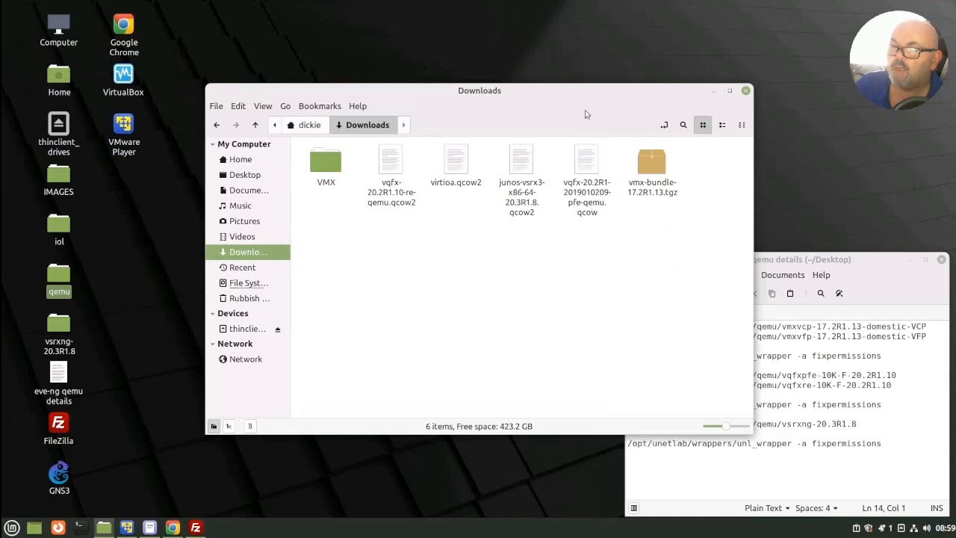
pyautogui.moveTo(586, 97); pyautogui.dragTo(504, 68)
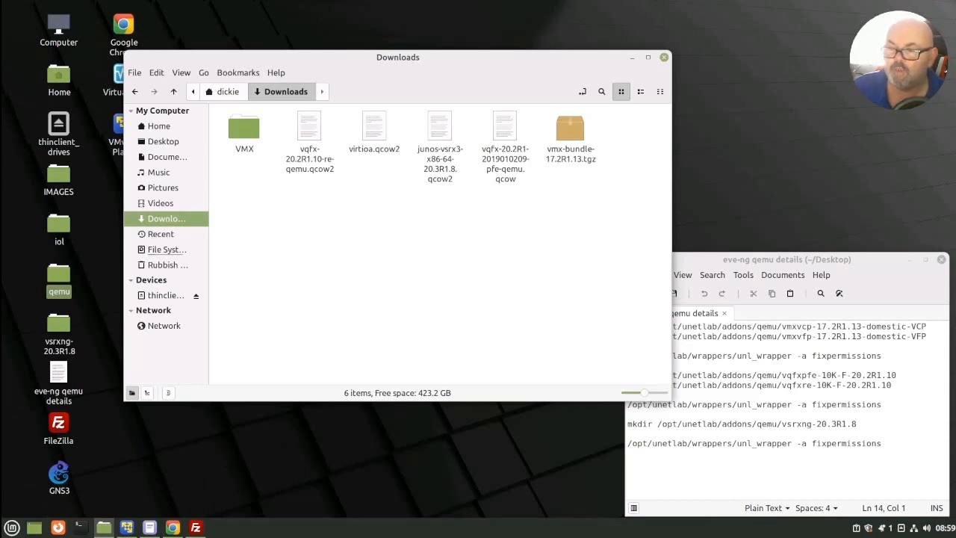
pyautogui.moveTo(200, 528)
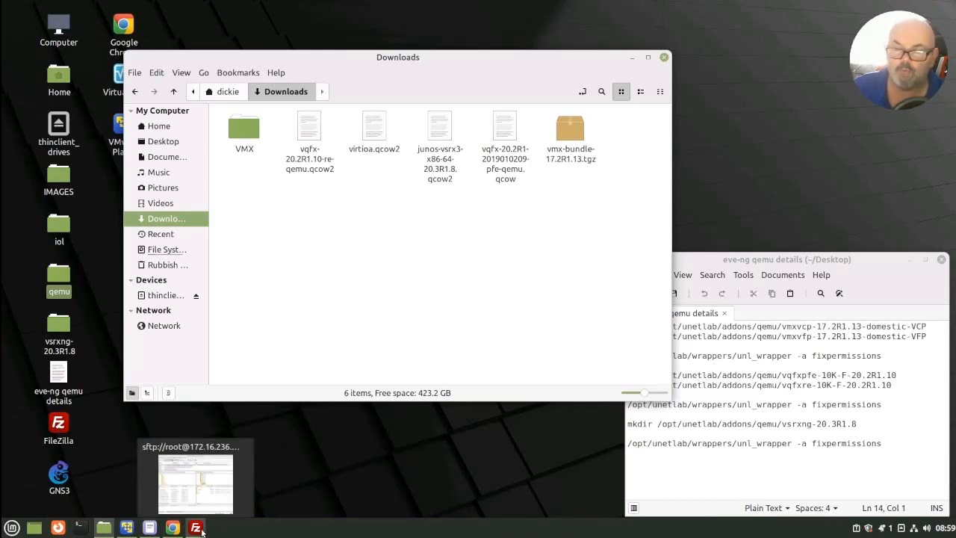
pyautogui.click(200, 529)
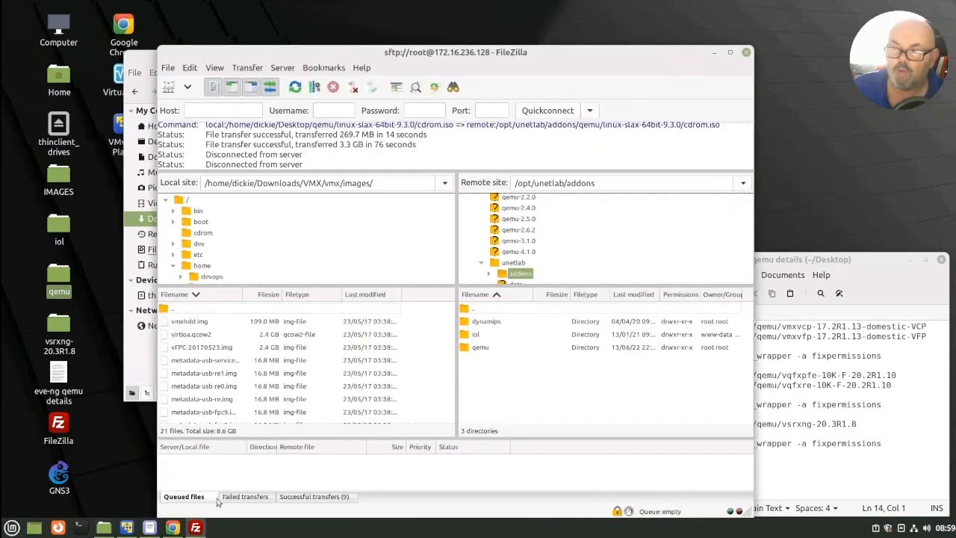
pyautogui.doubleClick(480, 348)
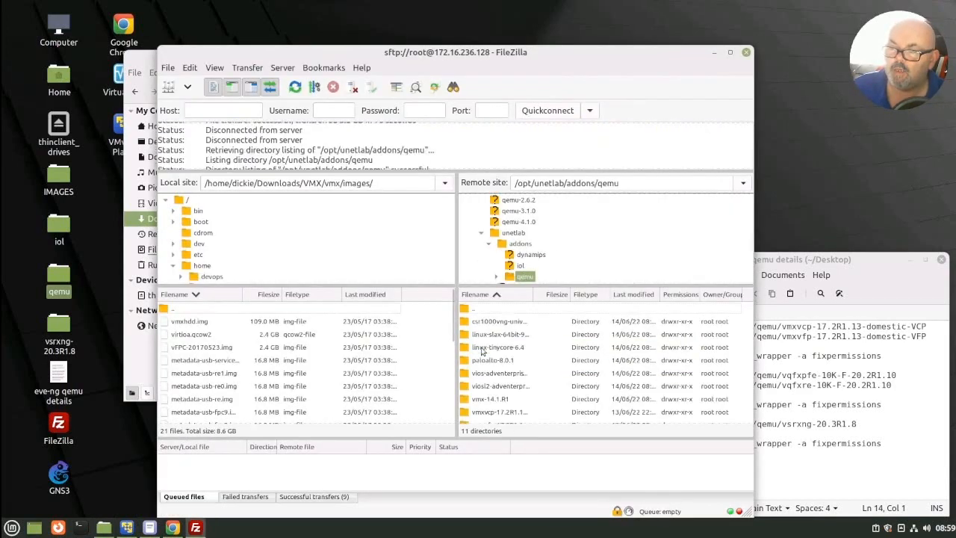
pyautogui.scroll(-1, 527, 352)
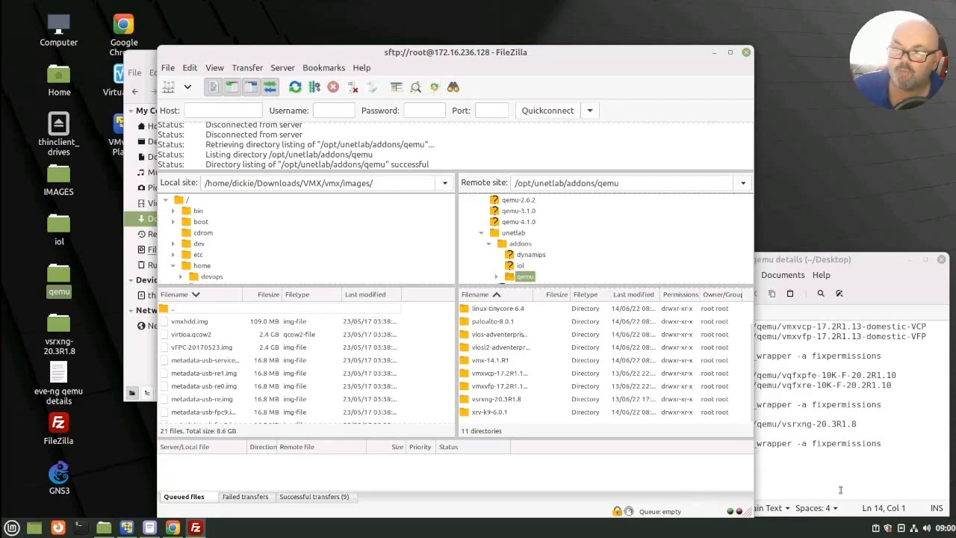
# Step: Open a terminal and log in over SSH as root at 172.16.236.128, entering the account password
pyautogui.click(84, 527)
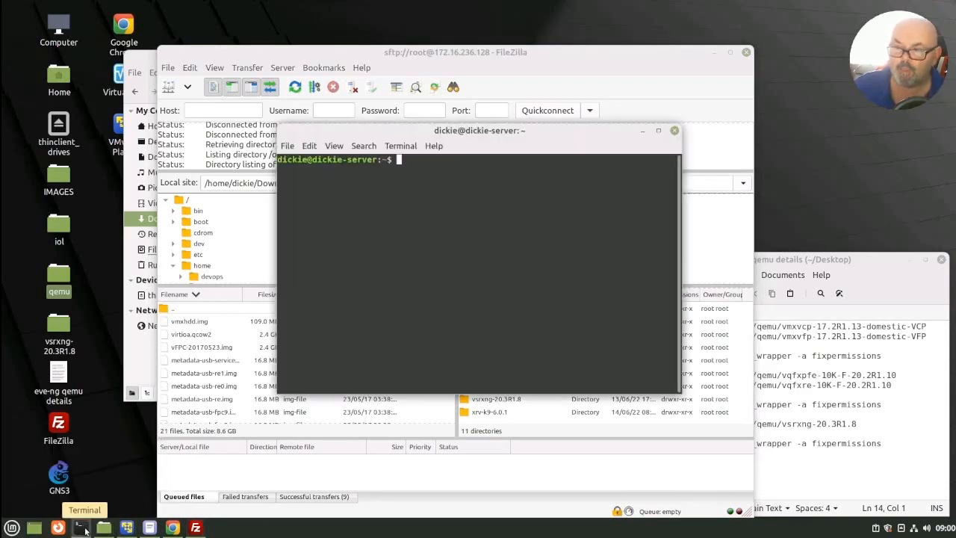
pyautogui.write('ssh')
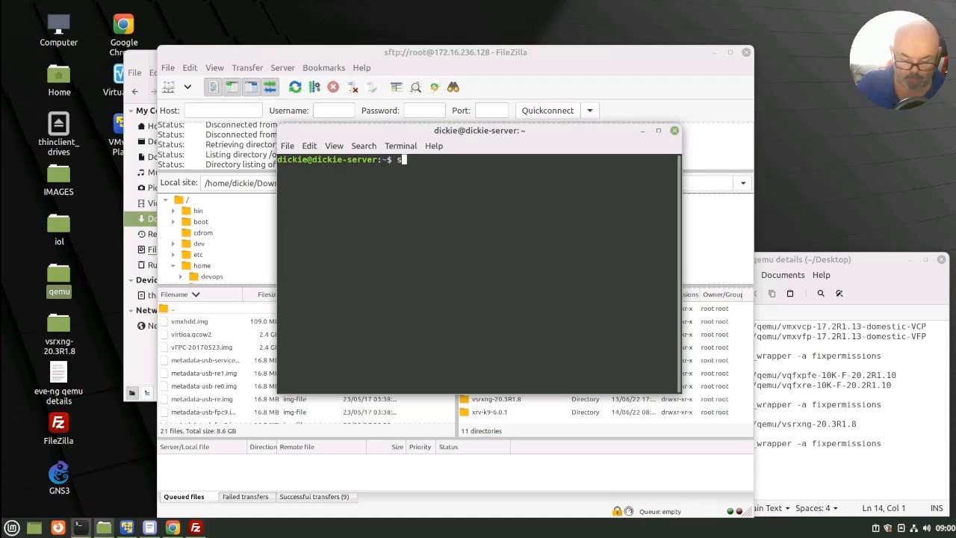
pyautogui.moveTo(104, 527)
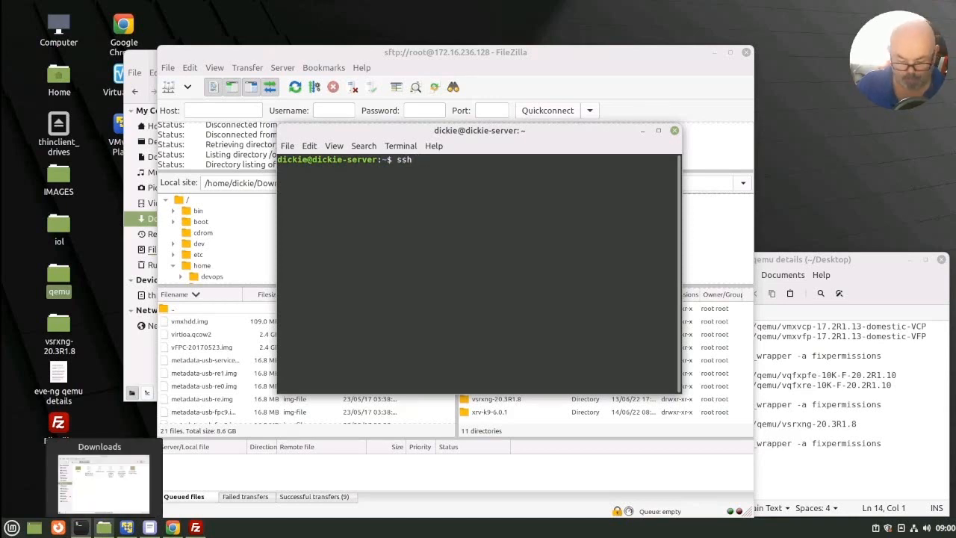
pyautogui.write('root@')
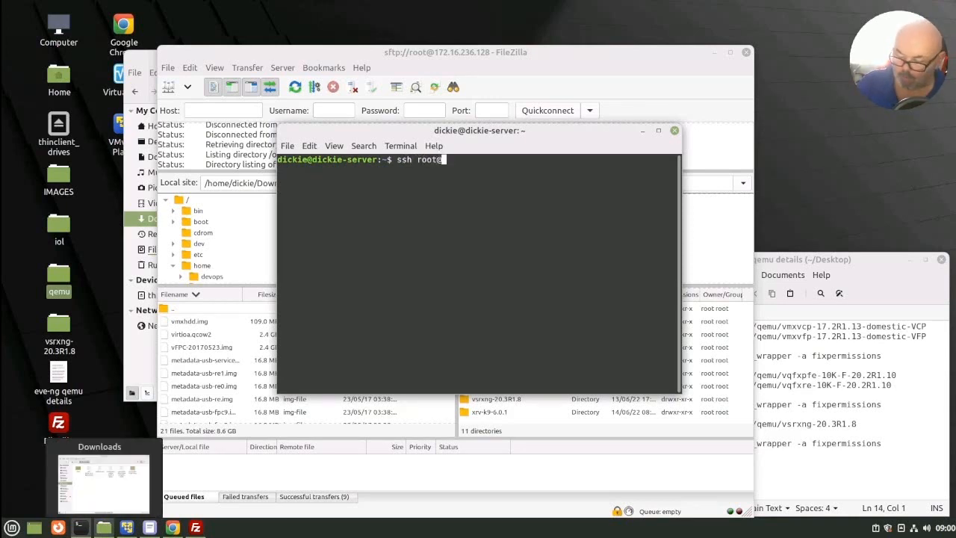
pyautogui.write('172.16.')
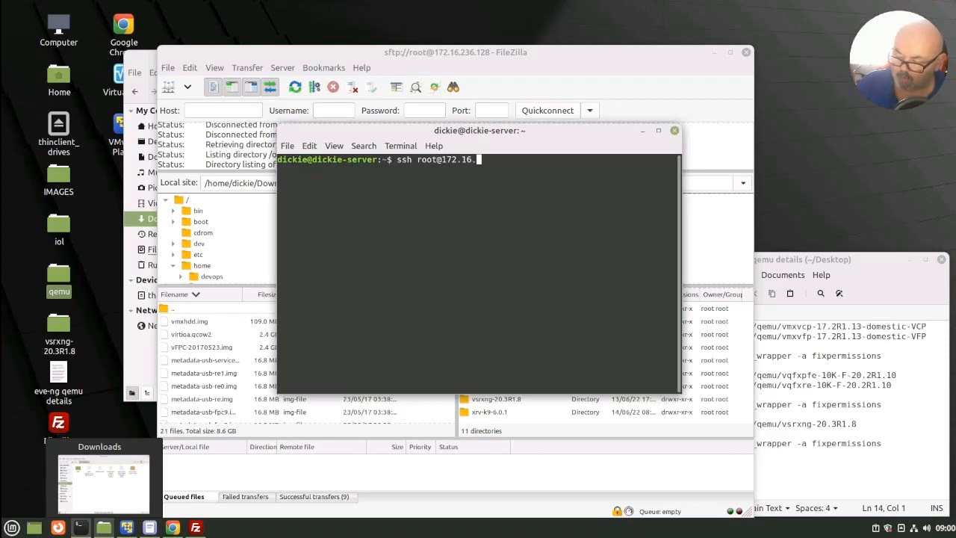
pyautogui.write('236.128')
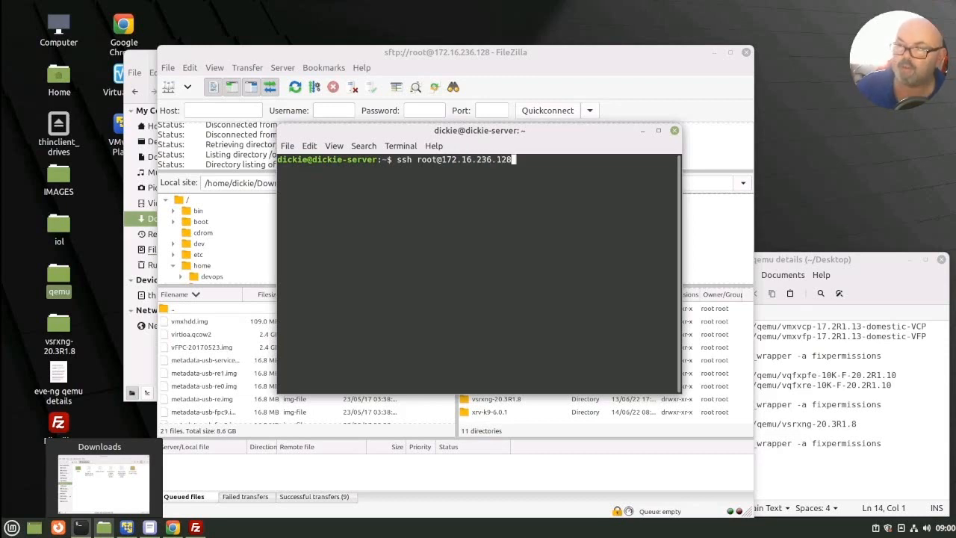
pyautogui.press('Return')
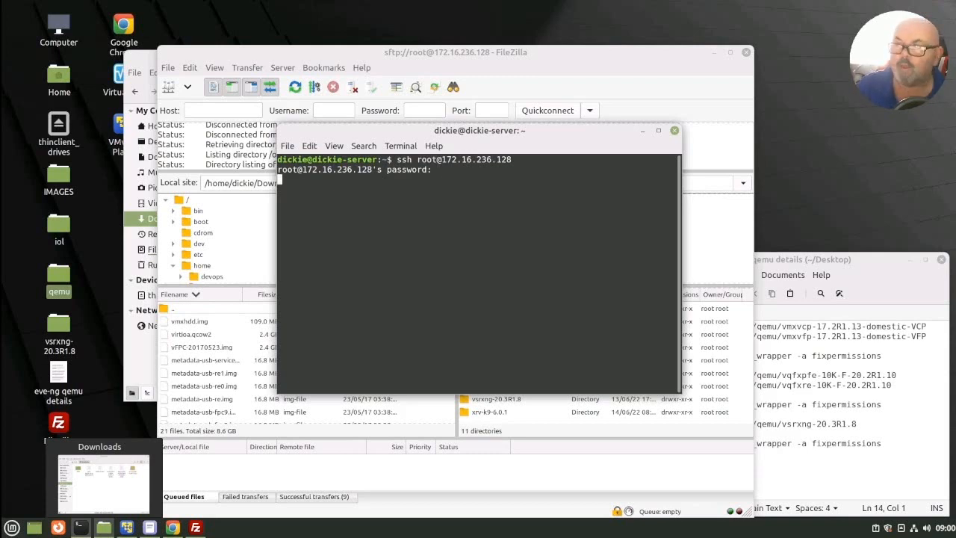
pyautogui.press('Return')
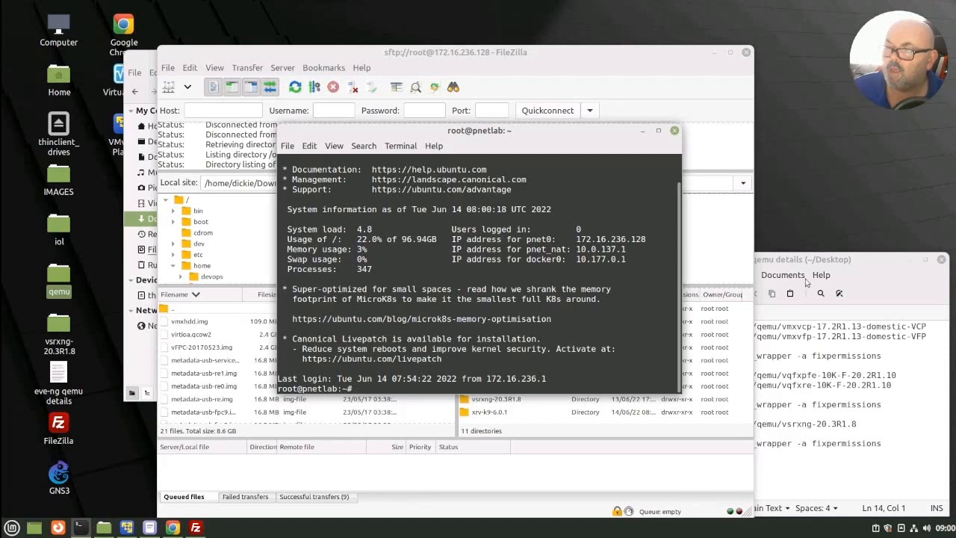
# Step: Copy the vqfxpfe mkdir command from the notes and run it in the terminal to create /opt/unetlab/addons/qemu/vqfxpfe-10K-F-20.2R1.10
pyautogui.click(870, 270)
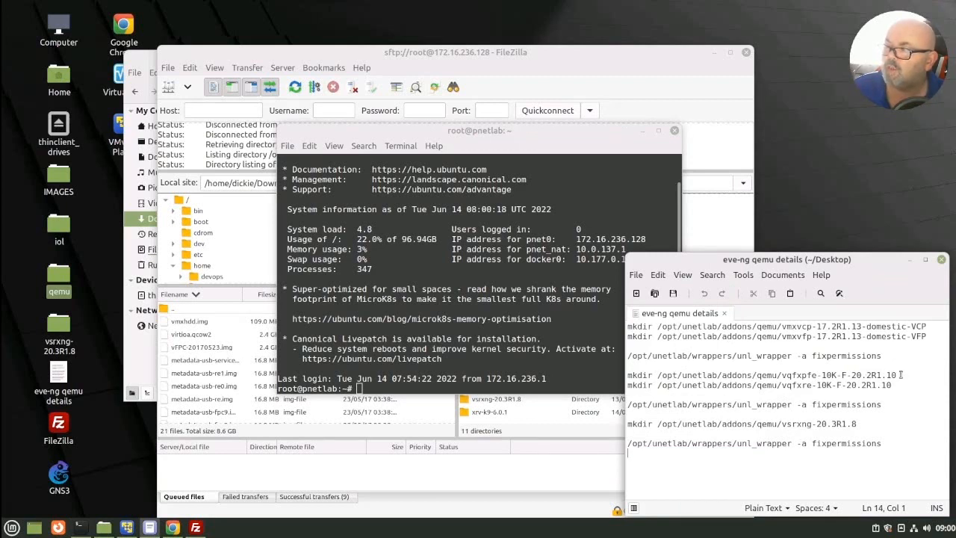
pyautogui.moveTo(896, 374); pyautogui.dragTo(623, 370)
pyautogui.hotkey('ctrl', 'c')
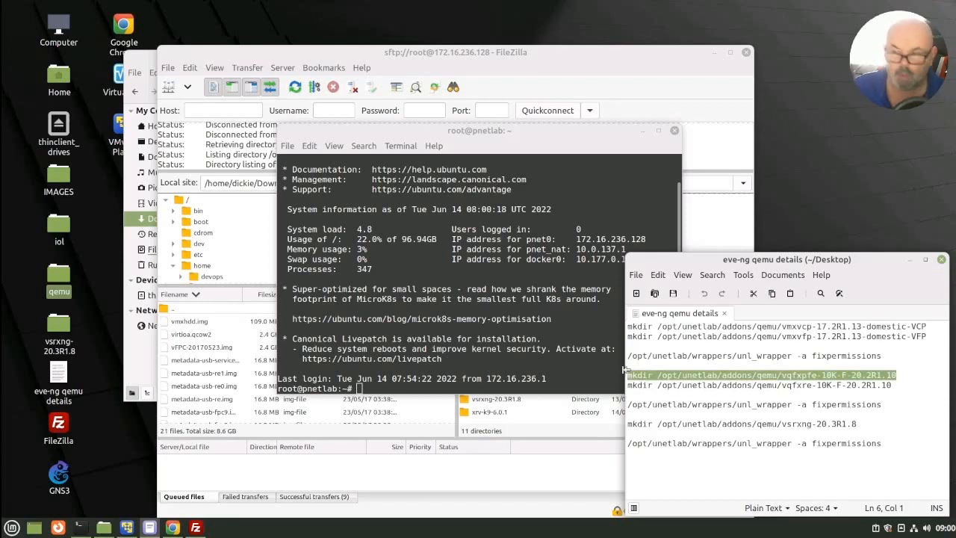
pyautogui.click(466, 385)
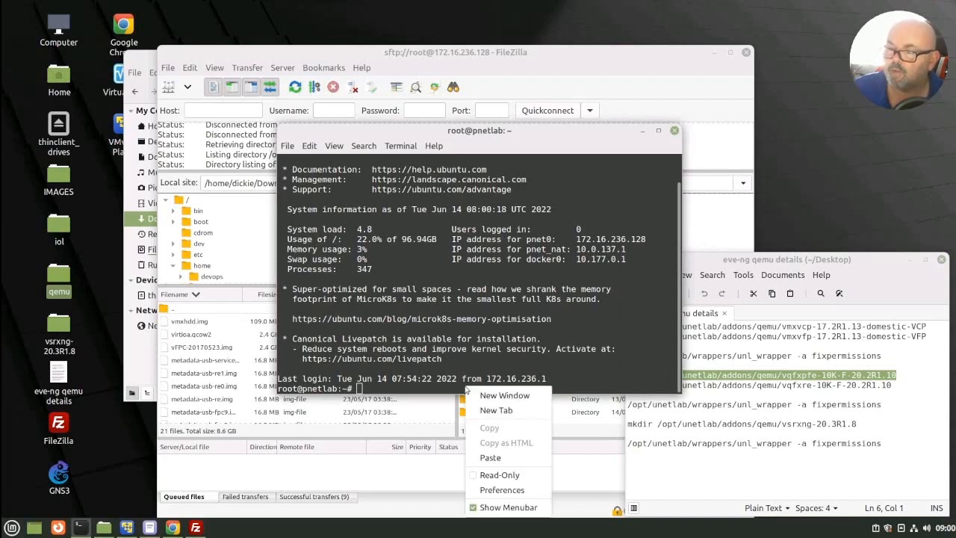
pyautogui.rightClick(466, 387)
pyautogui.click(489, 457)
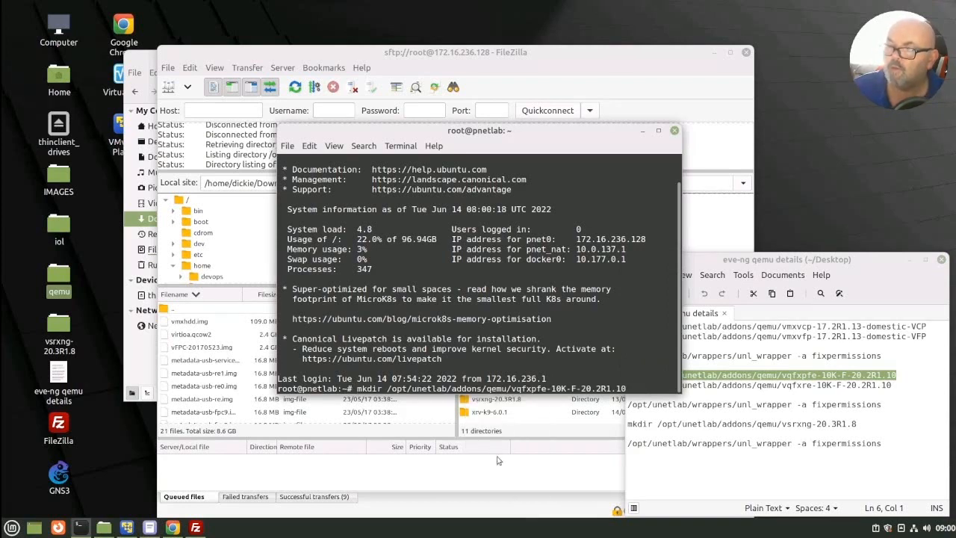
pyautogui.press('Return')
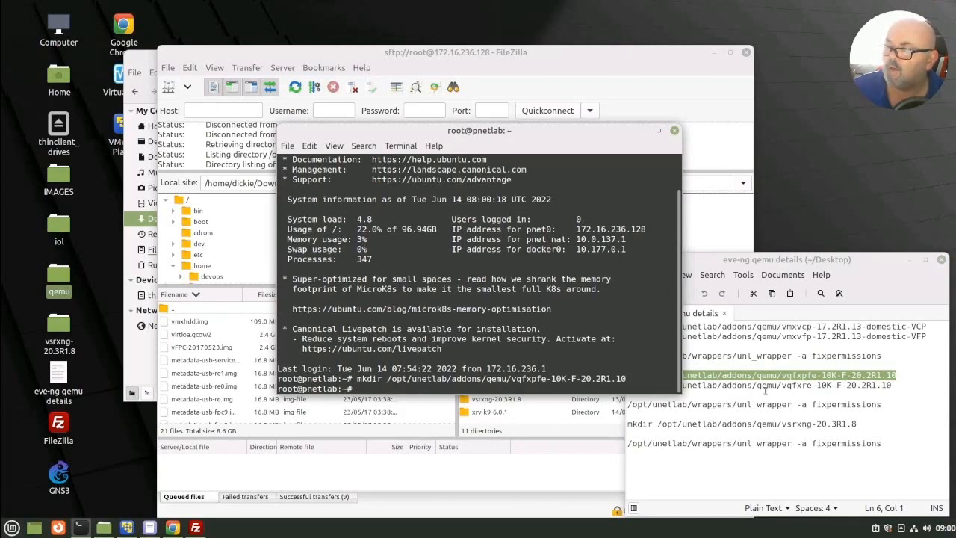
# Step: Copy the vqfxre mkdir command from the notes and run it in the terminal to create /opt/unetlab/addons/qemu/vqfxre-10K-F-20.2R1.10
pyautogui.tripleClick(765, 391)
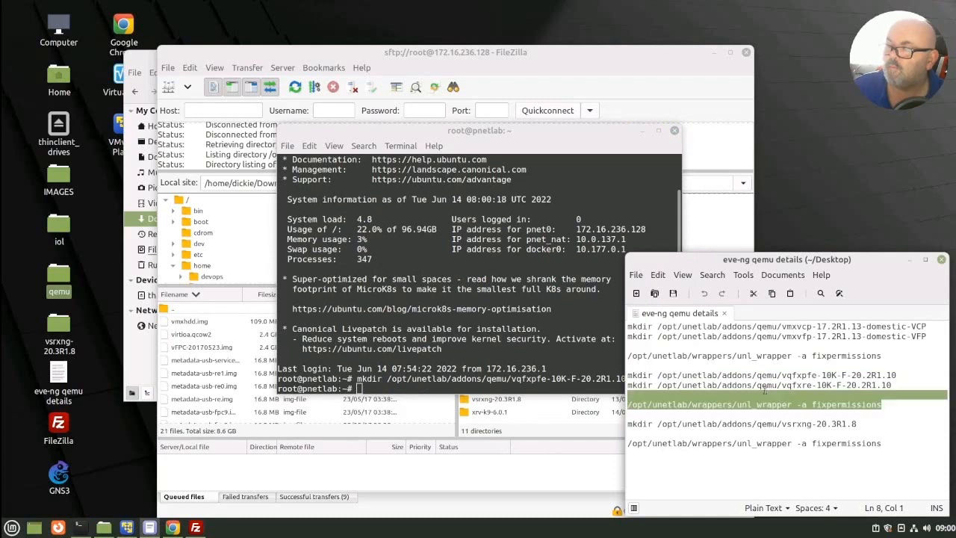
pyautogui.tripleClick(763, 385)
pyautogui.hotkey('ctrl', 'c')
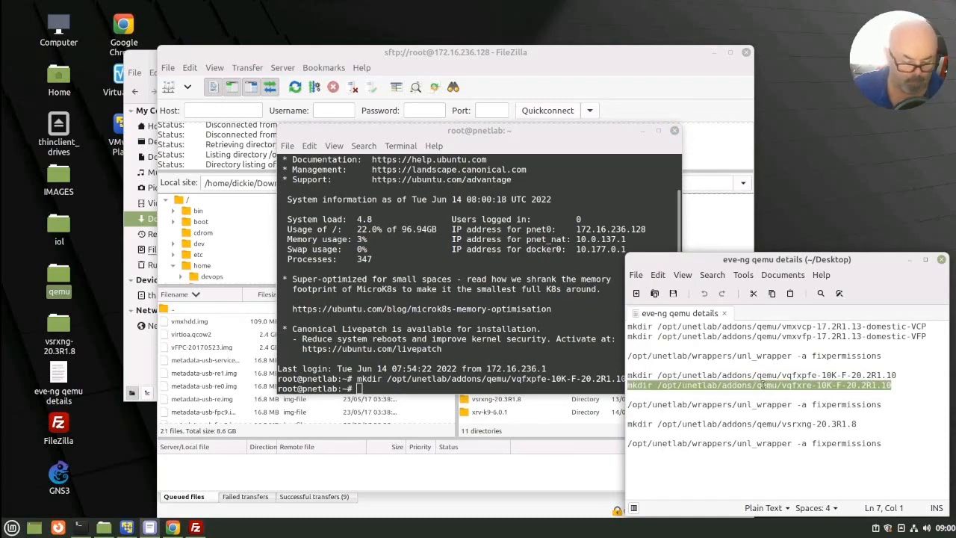
pyautogui.click(373, 385)
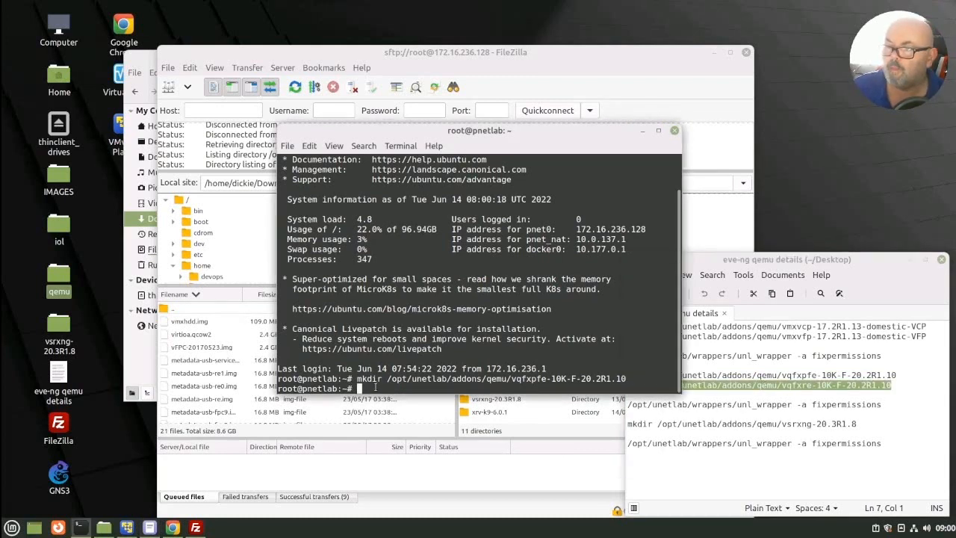
pyautogui.rightClick(375, 388)
pyautogui.click(399, 458)
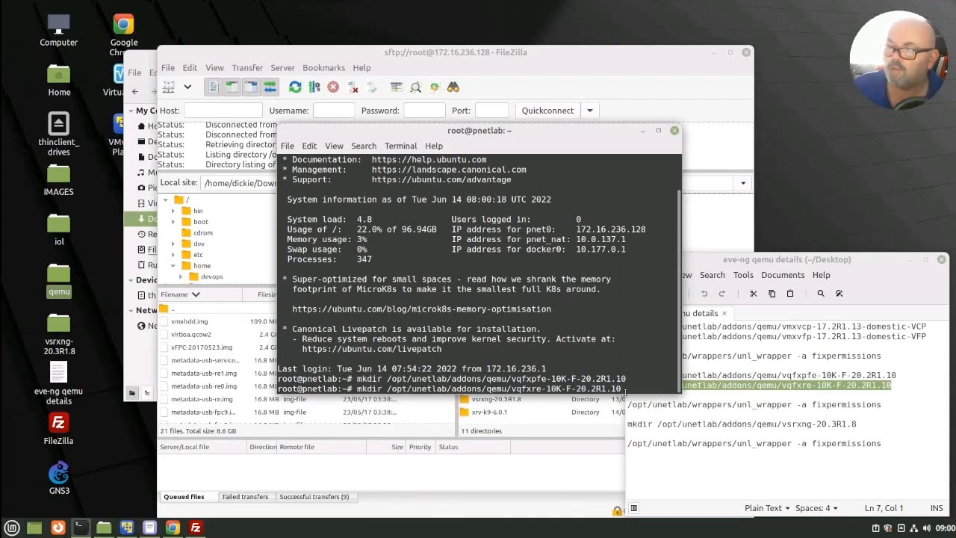
pyautogui.press('Return')
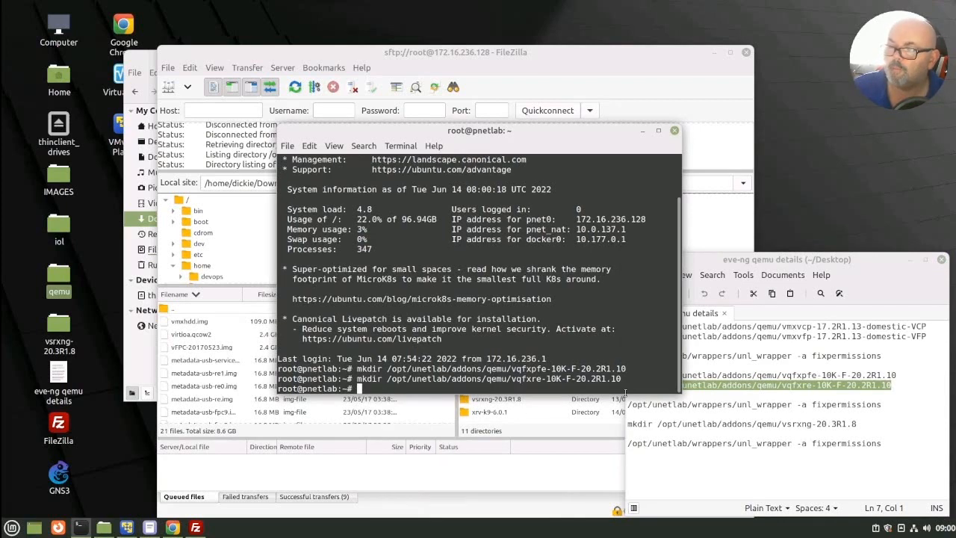
# Step: Switch to FileZilla and refresh the remote listing of /opt/unetlab/addons/qemu
pyautogui.click(616, 65)
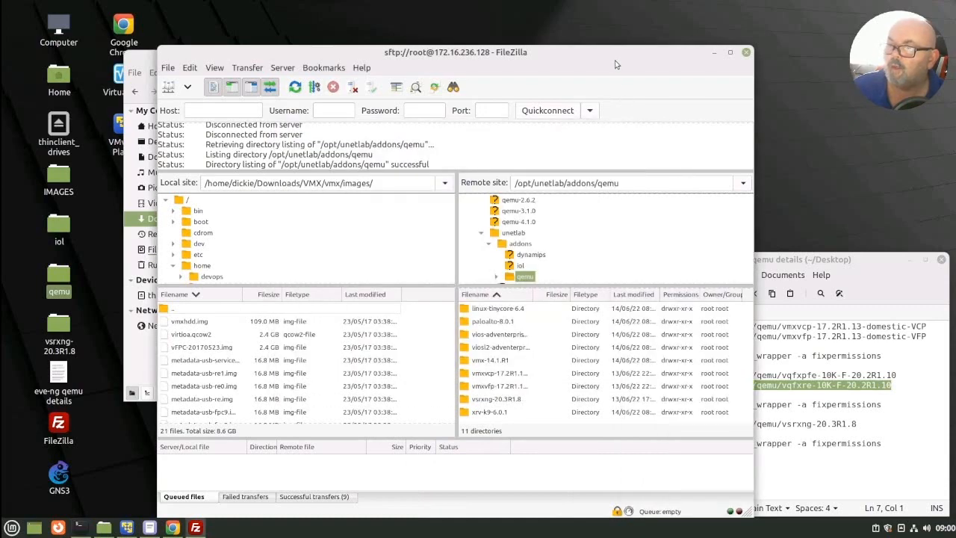
pyautogui.rightClick(541, 425)
pyautogui.click(568, 351)
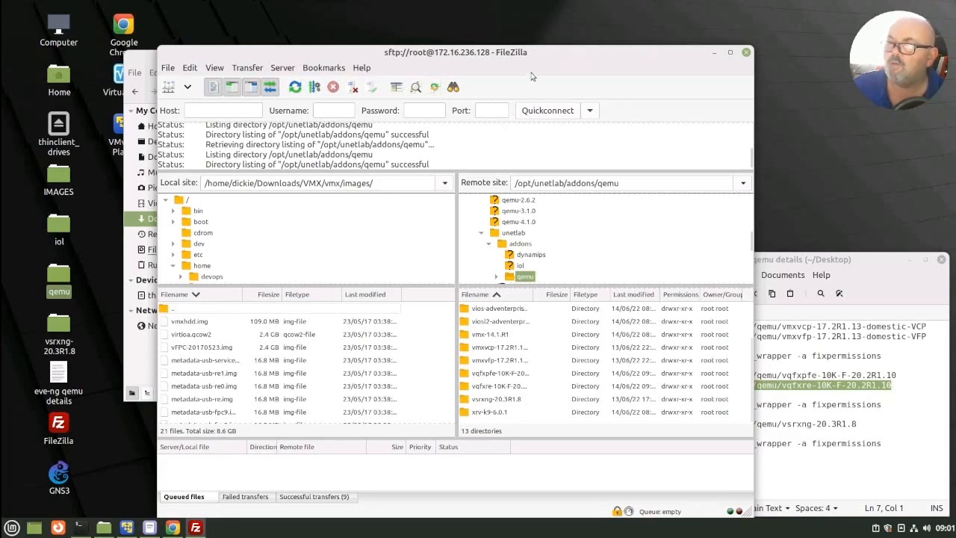
# Step: Minimise FileZilla and permanently delete virtioa.qcow2 from the Downloads folder
pyautogui.click(715, 52)
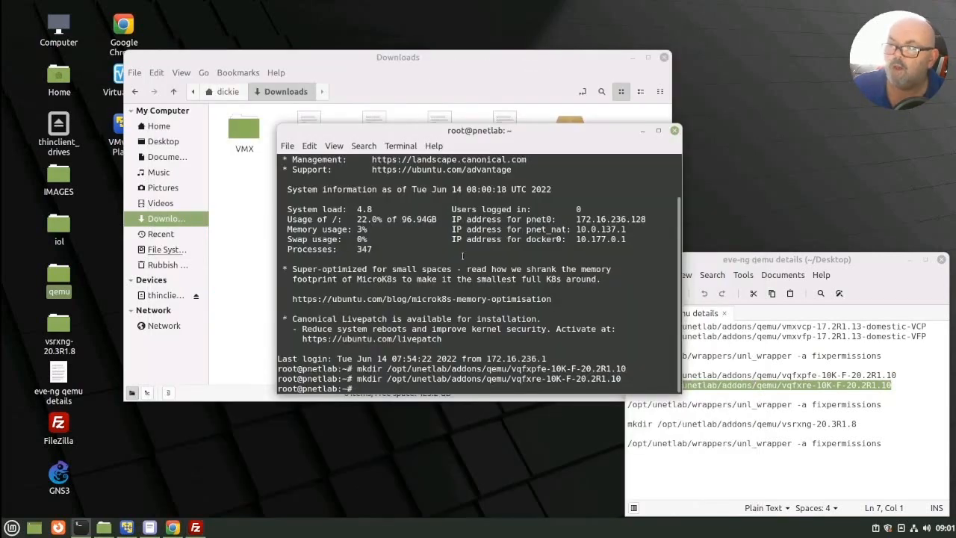
pyautogui.click(537, 77)
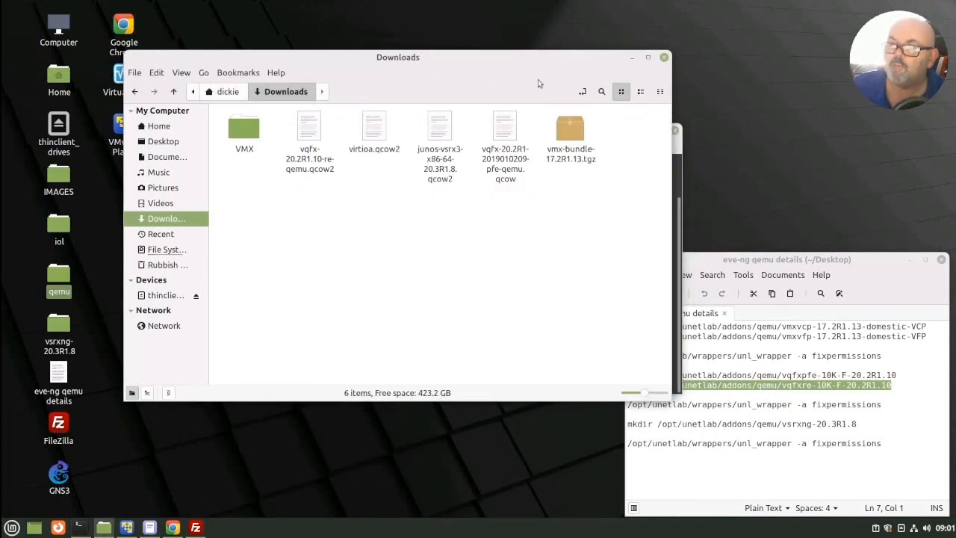
pyautogui.rightClick(366, 130)
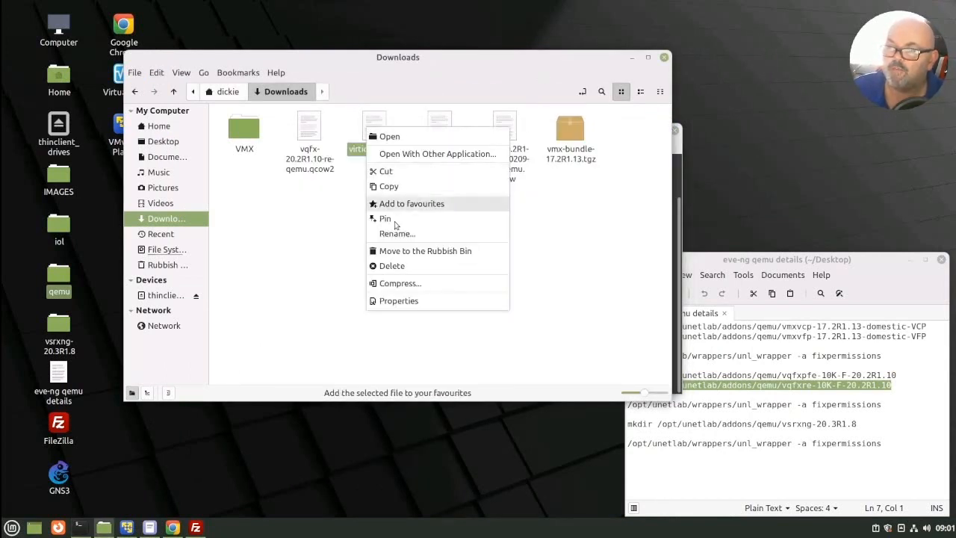
pyautogui.click(391, 266)
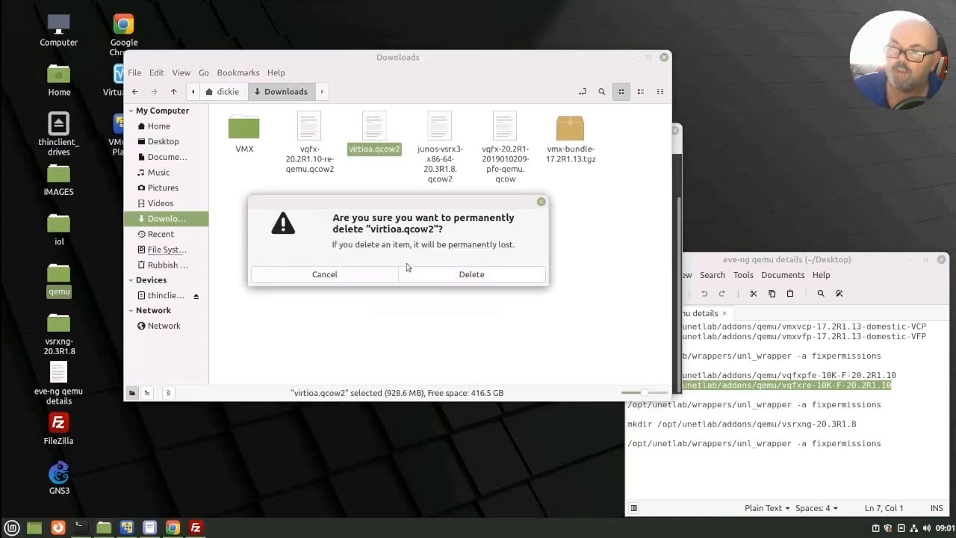
pyautogui.click(471, 274)
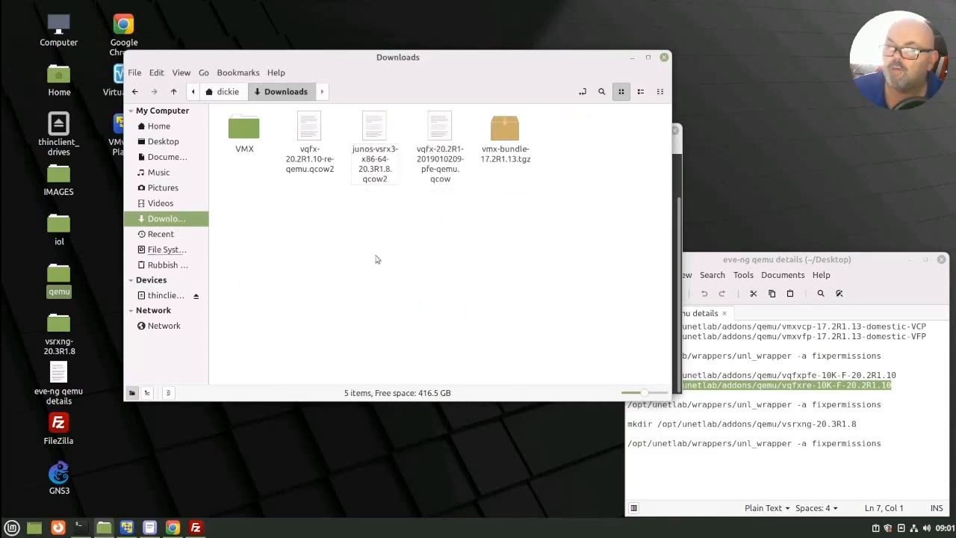
# Step: Duplicate vqfx-20.2R1.10-re-qemu.qcow2 within the Downloads folder
pyautogui.rightClick(306, 157)
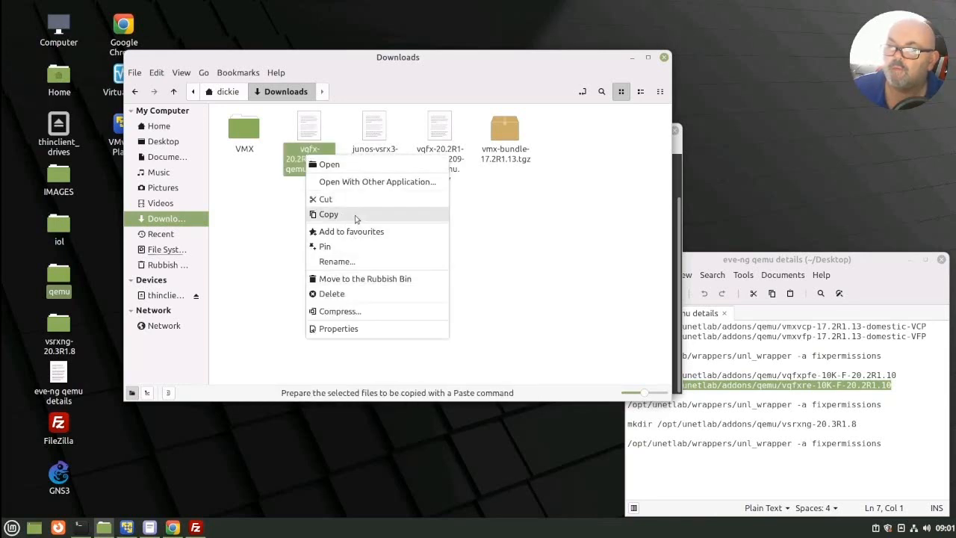
pyautogui.click(333, 215)
pyautogui.click(327, 271)
pyautogui.rightClick(327, 270)
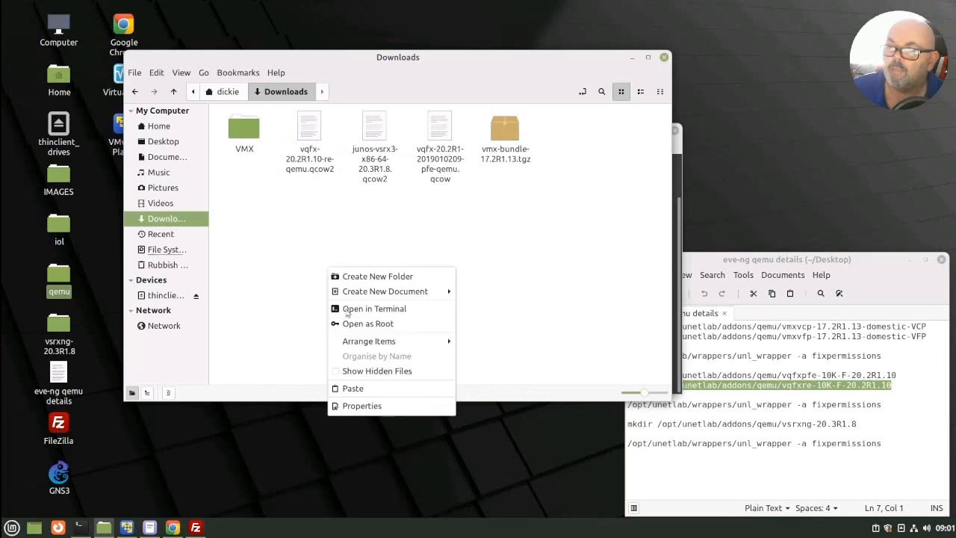
pyautogui.click(363, 389)
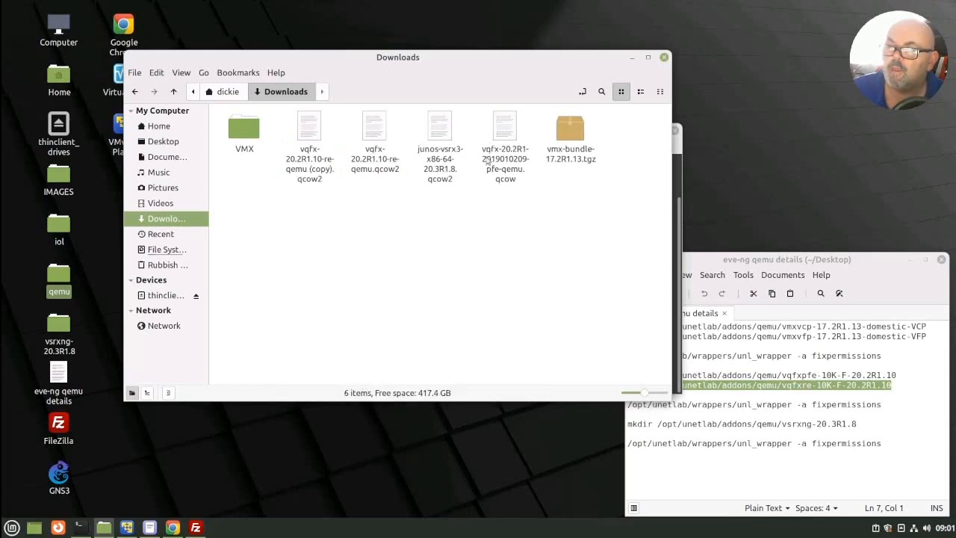
# Step: Rename the copied RE image in Downloads as virotia.qcow2
pyautogui.click(305, 171)
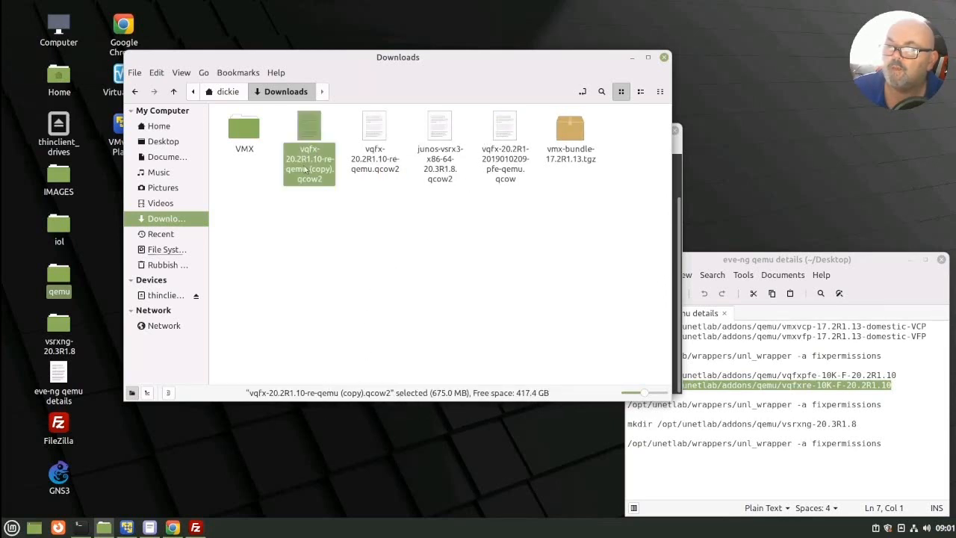
pyautogui.rightClick(305, 170)
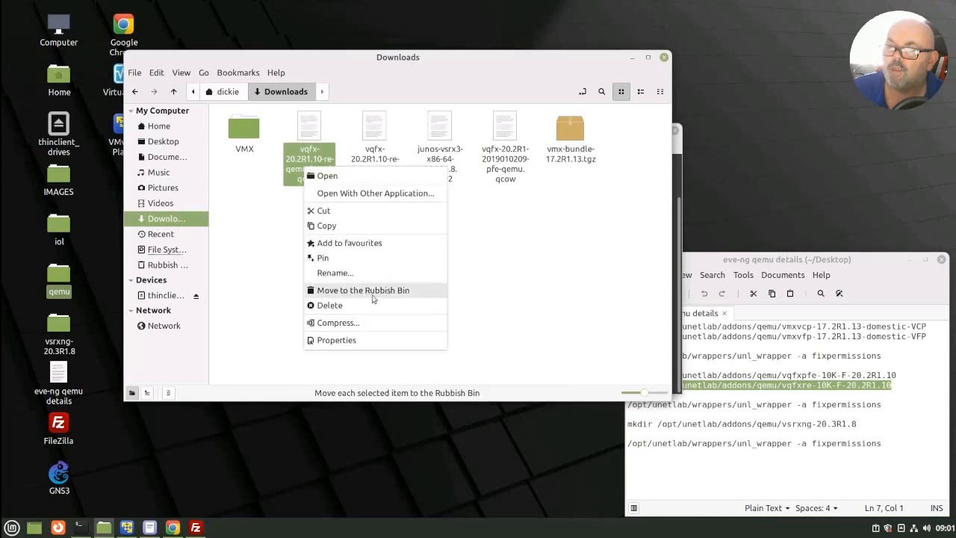
pyautogui.click(334, 273)
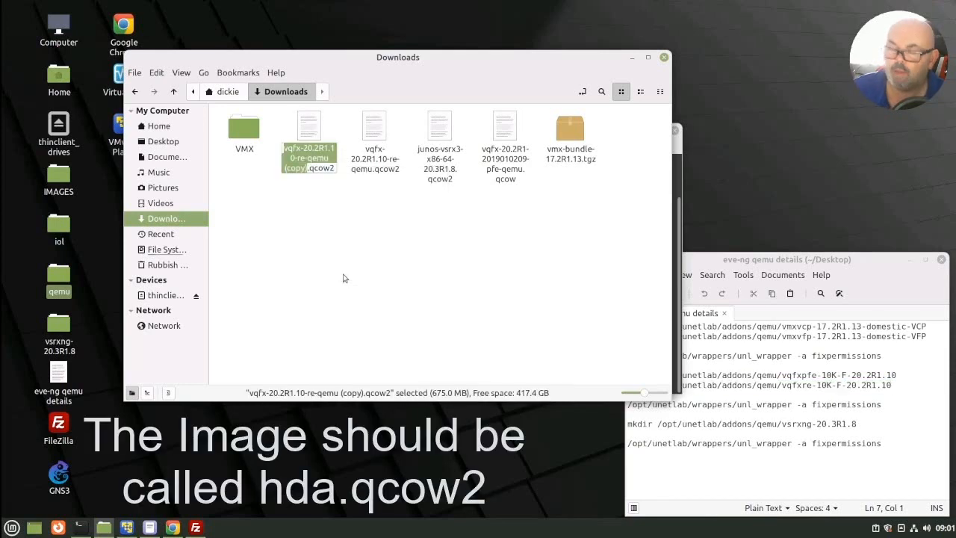
pyautogui.write('virot')
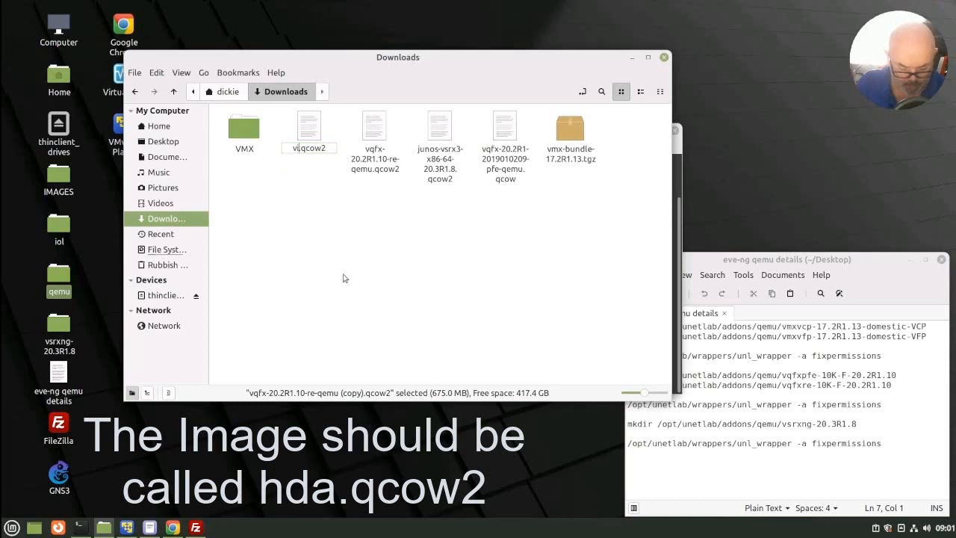
pyautogui.write('ia')
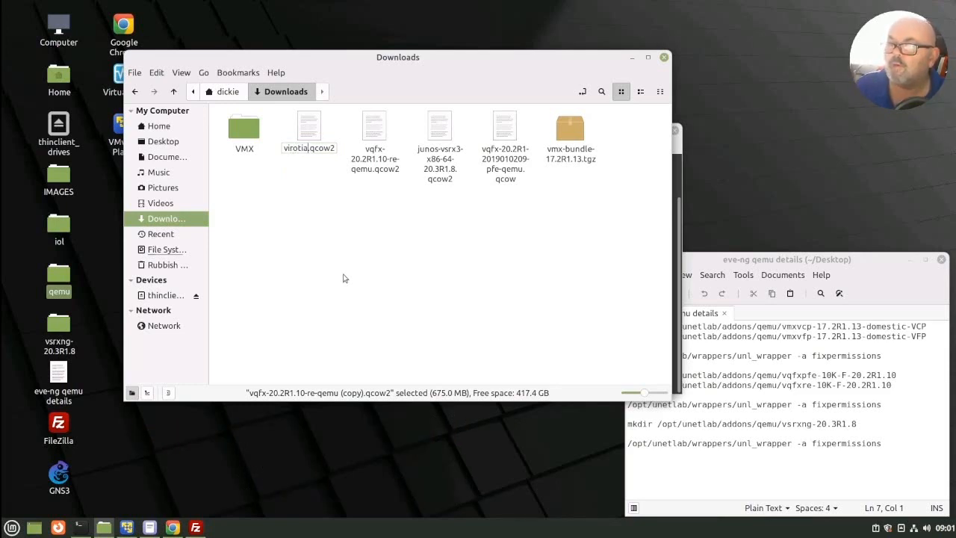
pyautogui.press('Return')
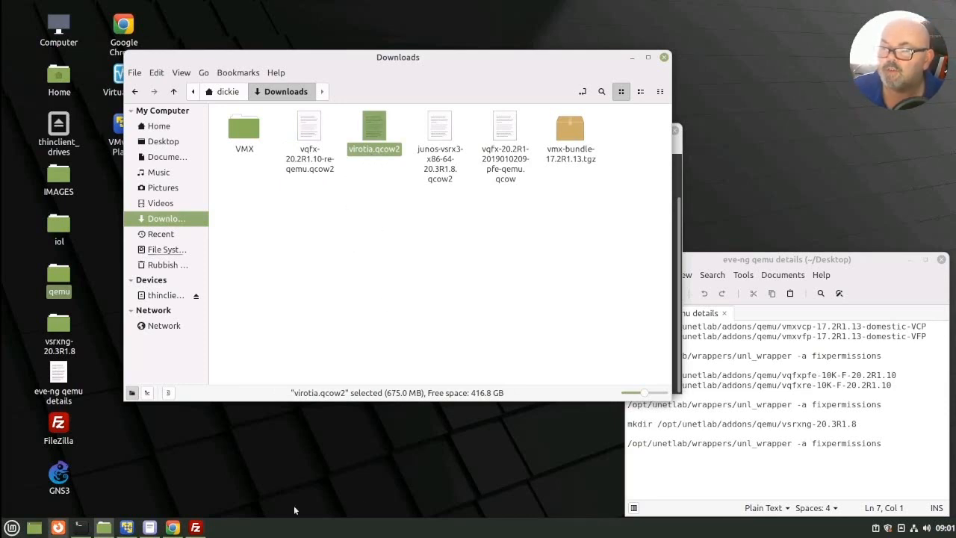
# Step: Switch to FileZilla, open the remote vqfxre-10K-F-20.2R1.10 folder and upload virotia.qcow2 from Downloads into it
pyautogui.click(196, 527)
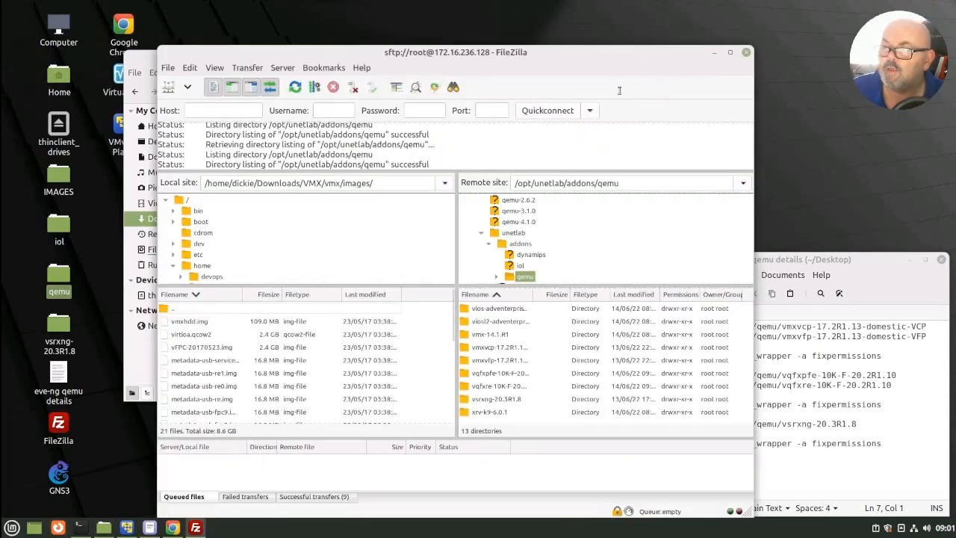
pyautogui.moveTo(599, 61); pyautogui.dragTo(695, 61)
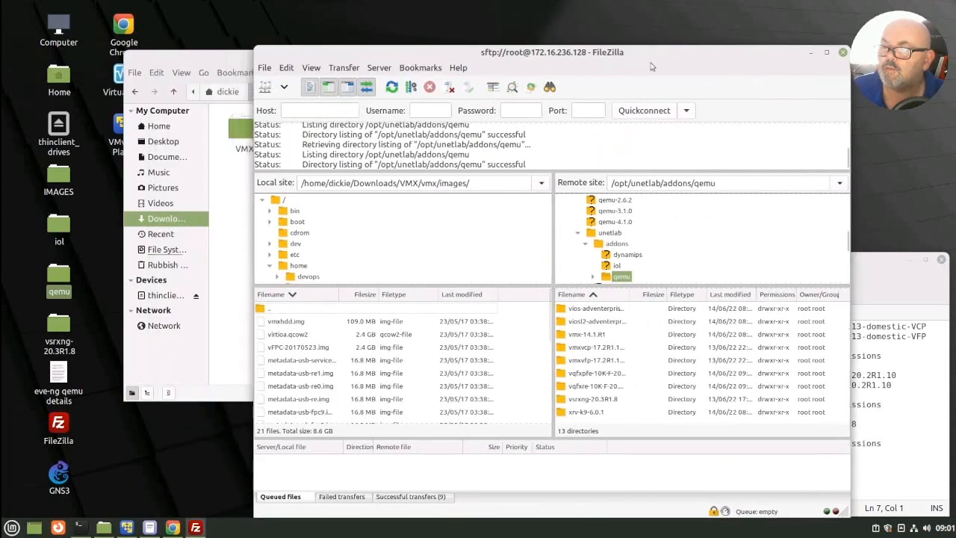
pyautogui.doubleClick(587, 386)
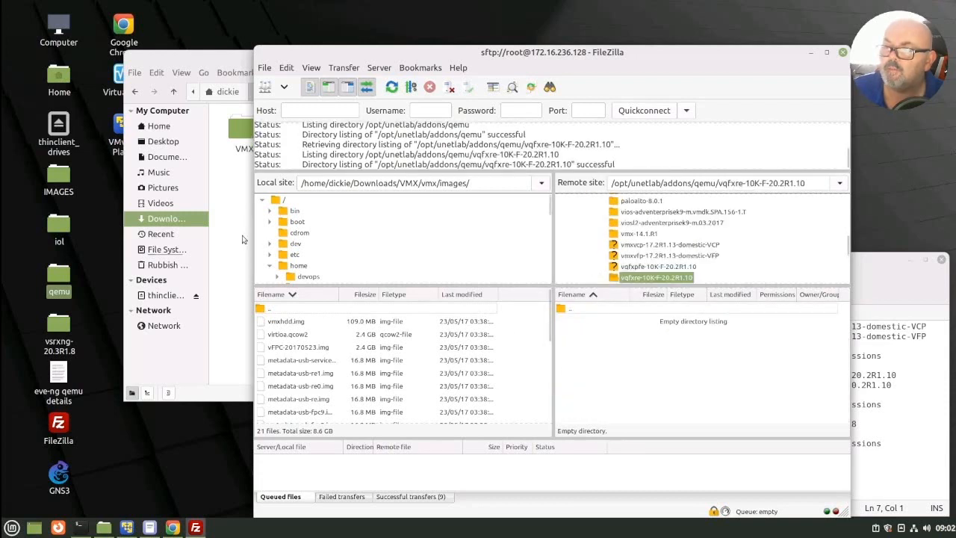
pyautogui.click(243, 229)
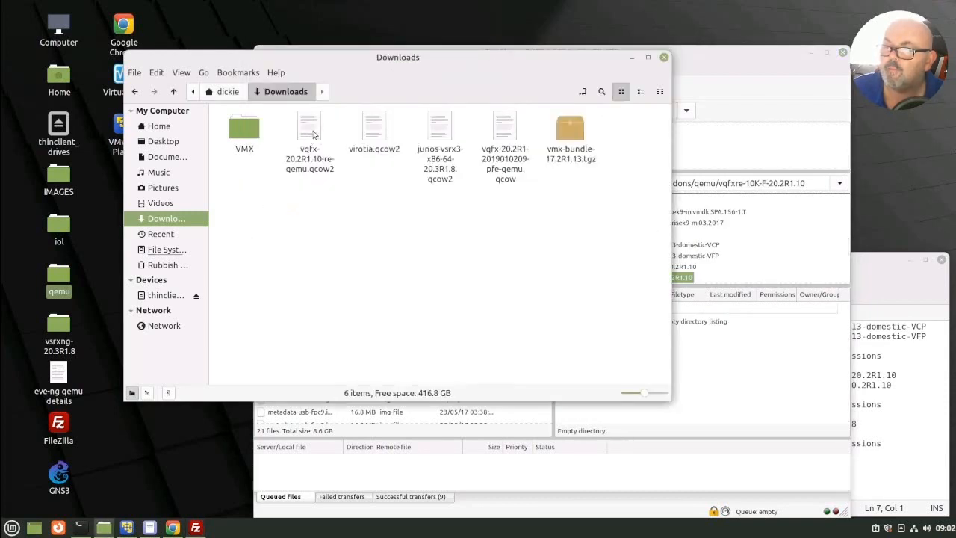
pyautogui.moveTo(366, 132); pyautogui.dragTo(742, 390)
pyautogui.moveTo(743, 389); pyautogui.dragTo(742, 391)
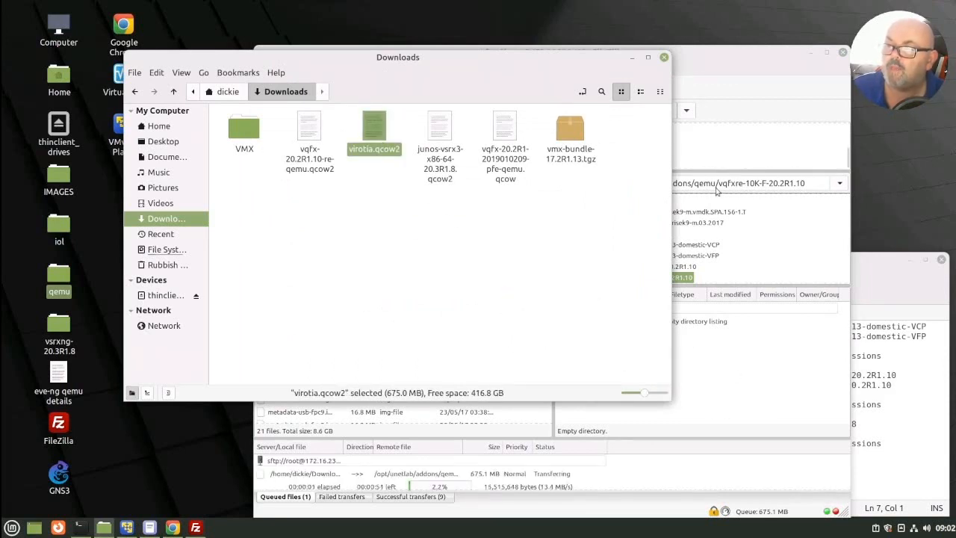
pyautogui.click(737, 68)
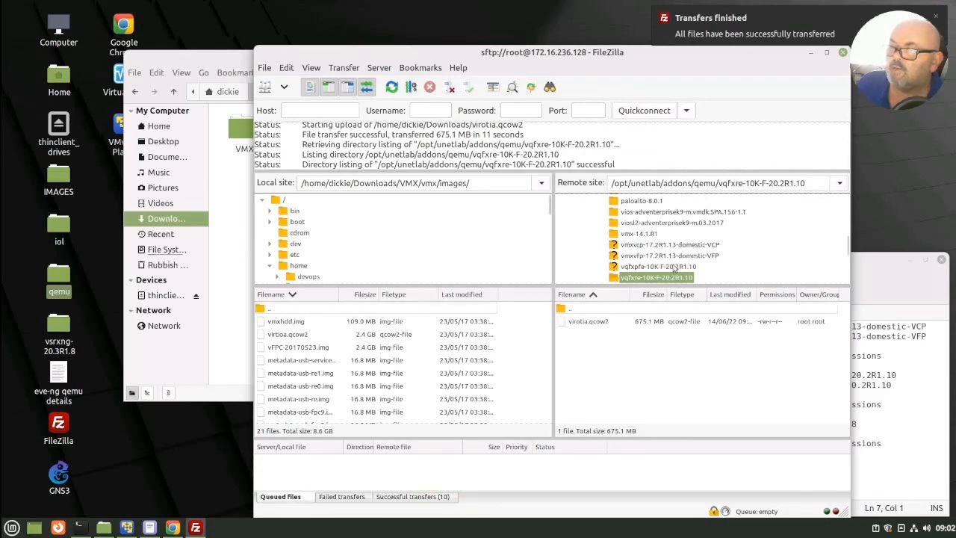
# Step: Open the remote vqfxpfe-10K-F-20.2R1.10 folder in FileZilla and return to the Downloads window
pyautogui.click(674, 267)
pyautogui.click(249, 274)
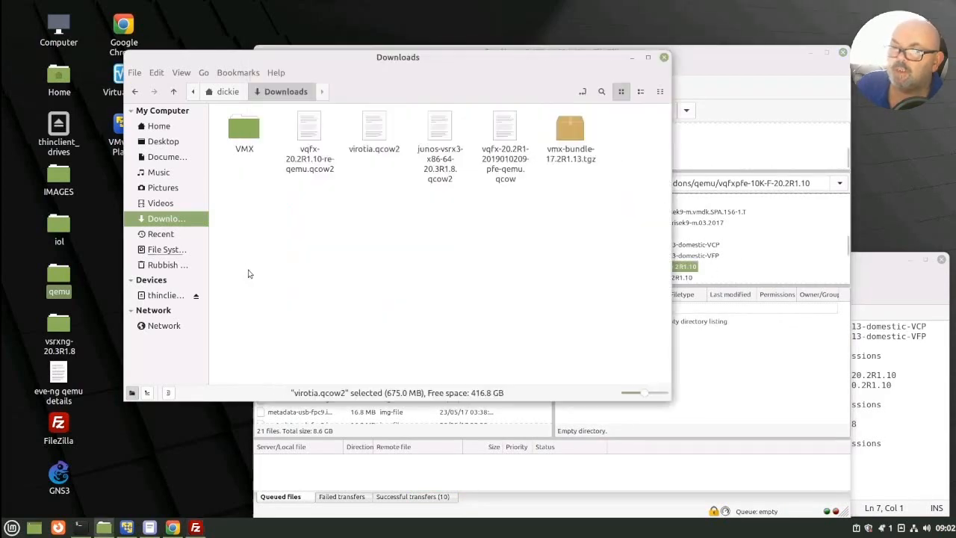
pyautogui.click(248, 274)
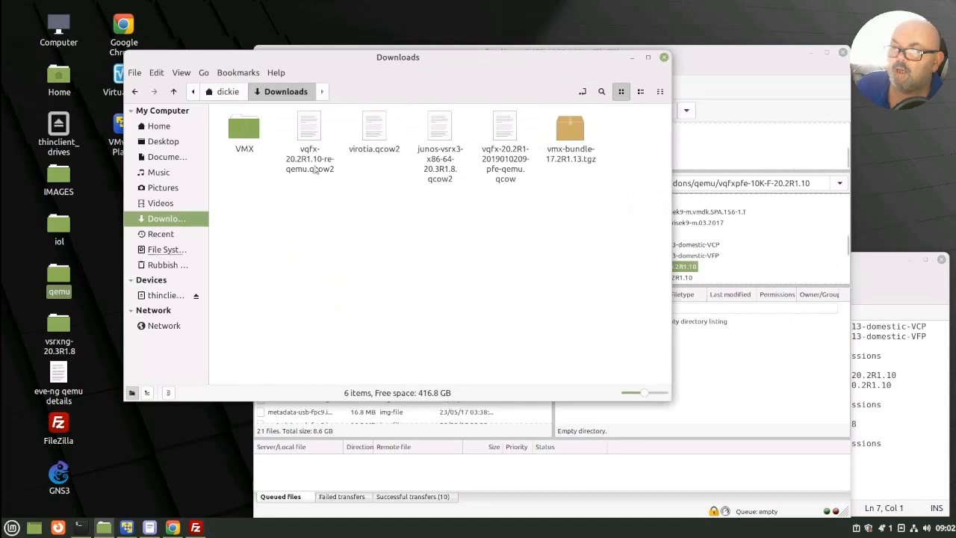
pyautogui.rightClick(373, 142)
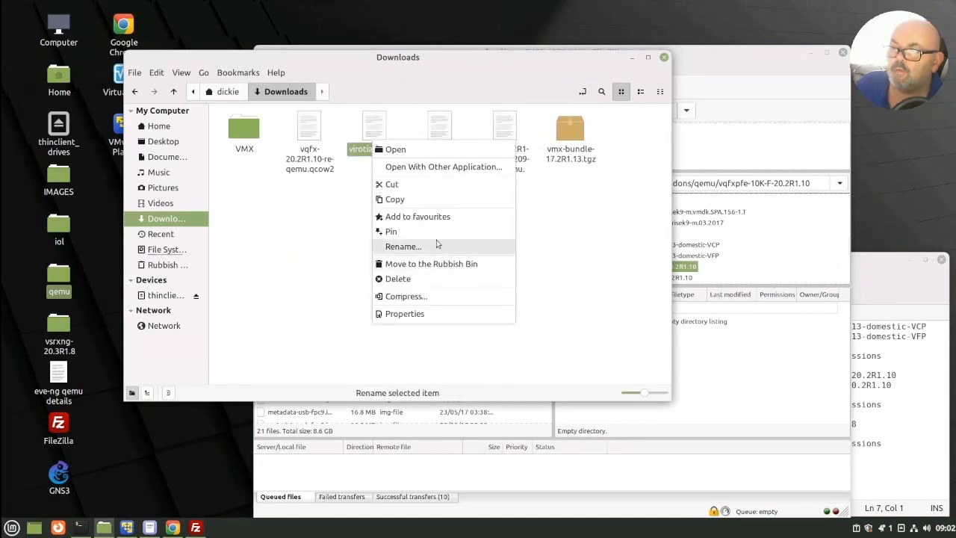
pyautogui.click(403, 247)
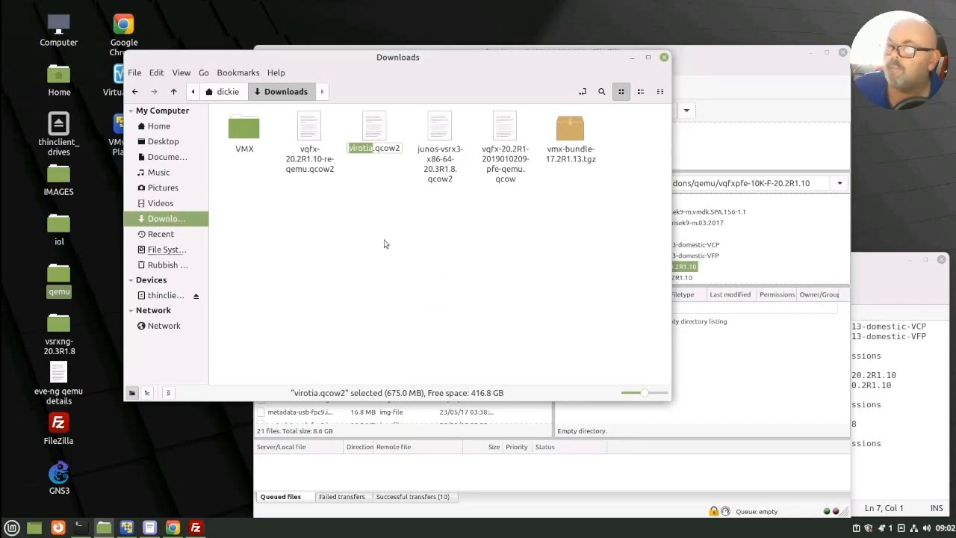
pyautogui.click(385, 242)
# Step: Permanently delete virotia.qcow2 from the Downloads folder
pyautogui.rightClick(367, 132)
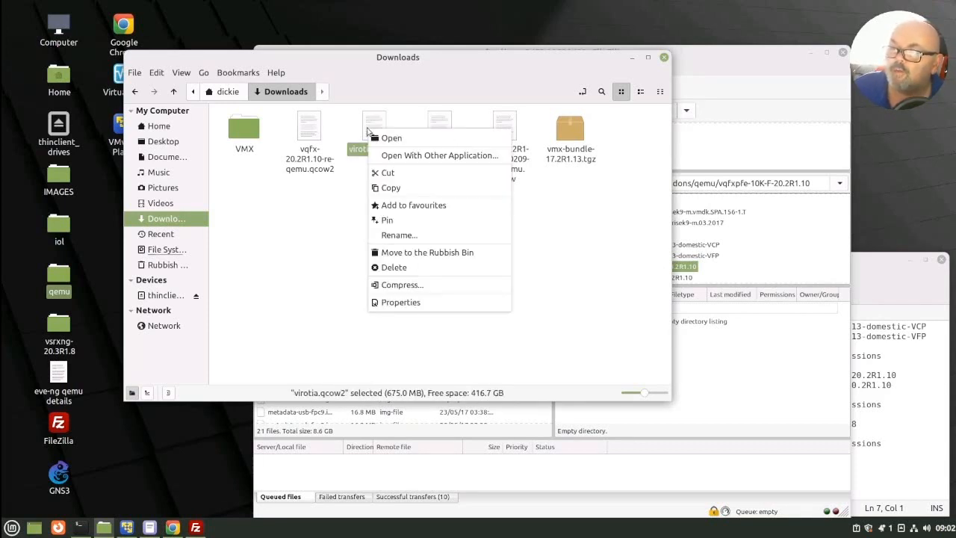
pyautogui.click(394, 267)
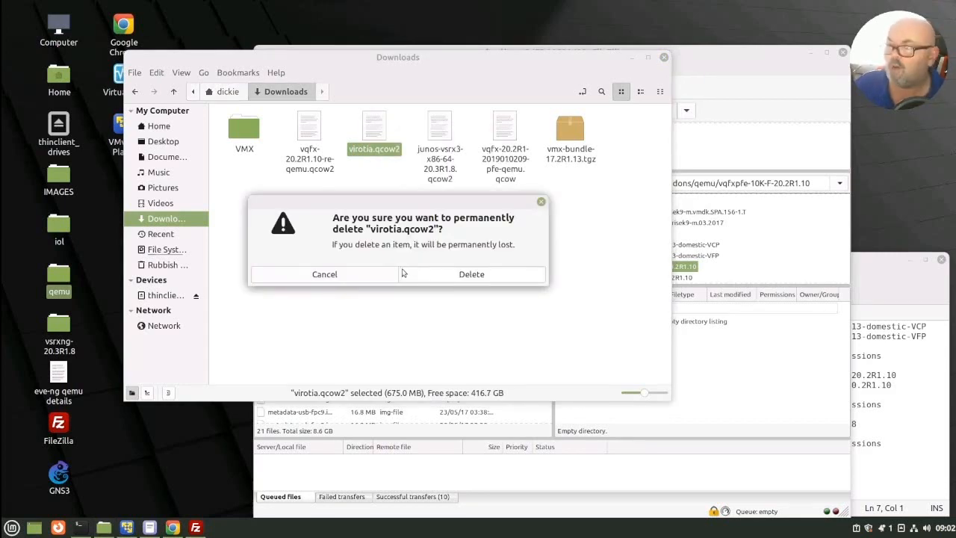
pyautogui.click(468, 275)
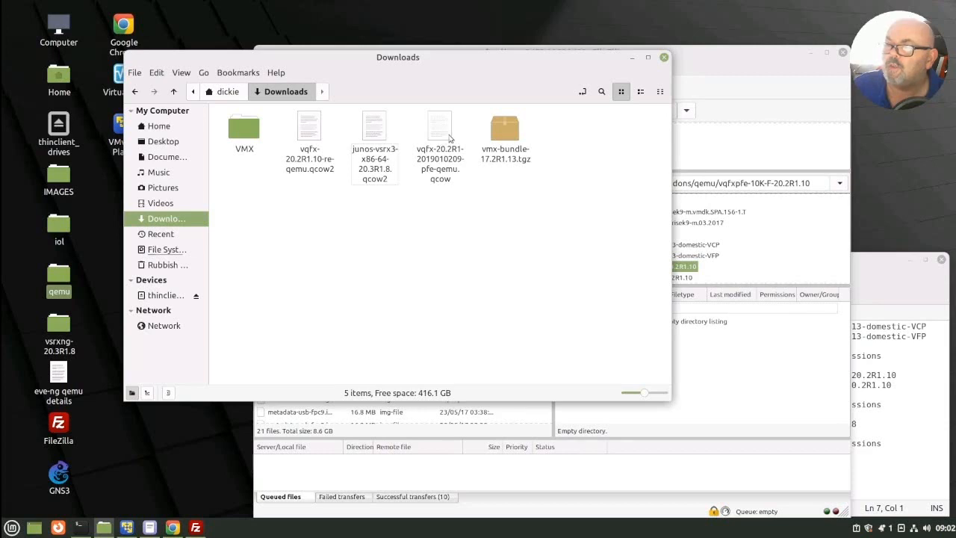
pyautogui.rightClick(446, 140)
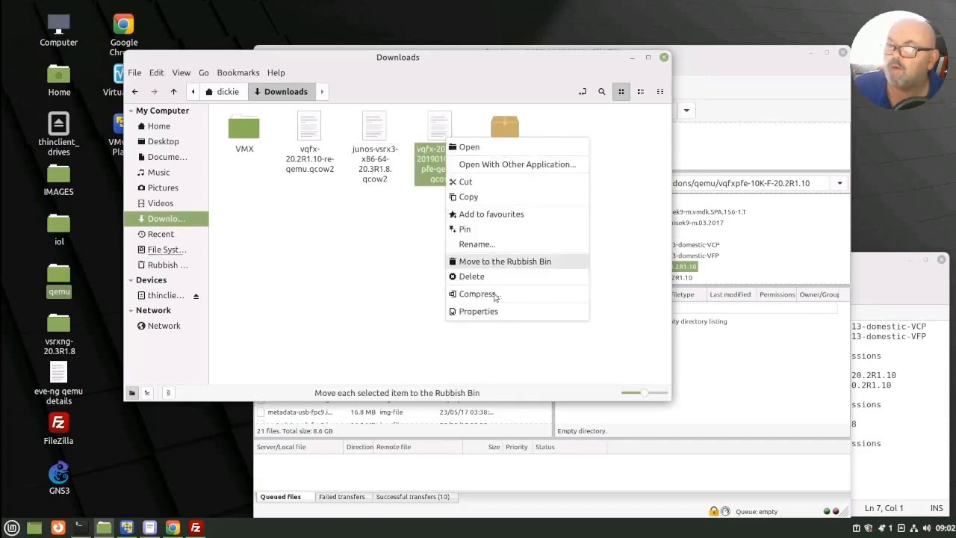
pyautogui.click(478, 196)
pyautogui.rightClick(430, 263)
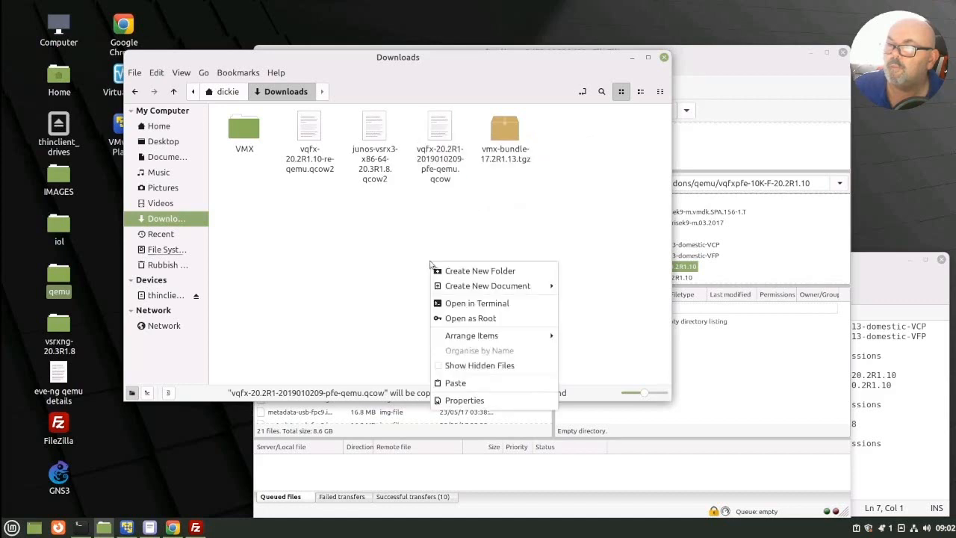
pyautogui.click(455, 382)
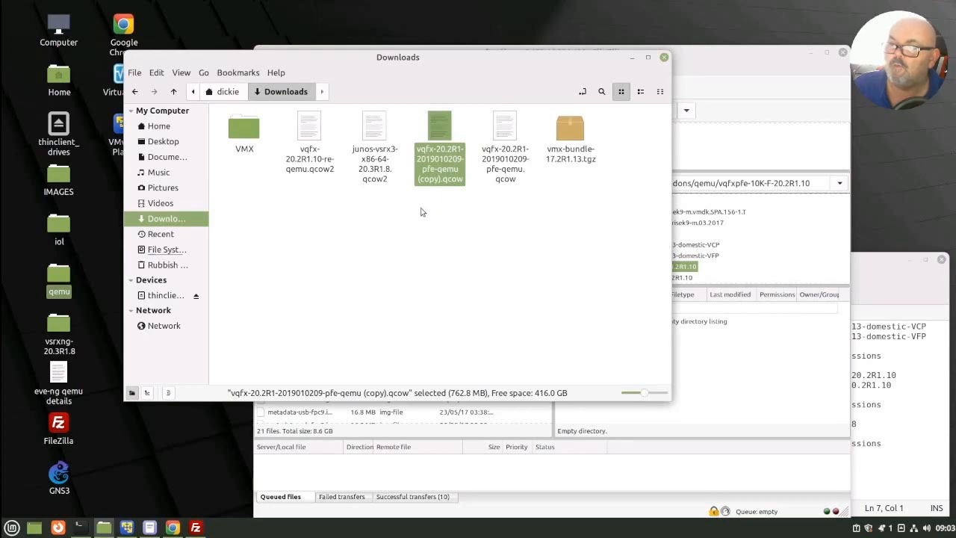
# Step: Try to rename the copied PFE image with the file path held in the clipboard
pyautogui.rightClick(440, 170)
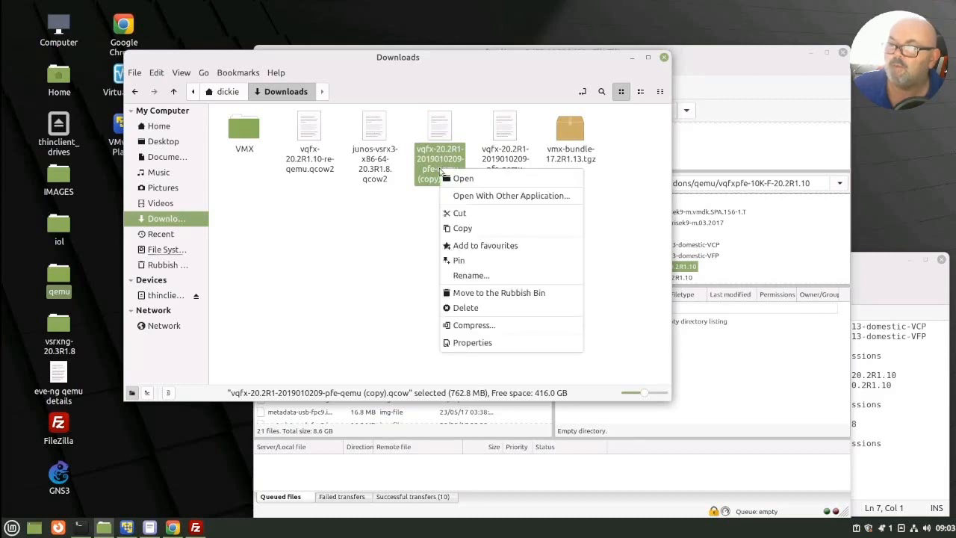
pyautogui.click(471, 276)
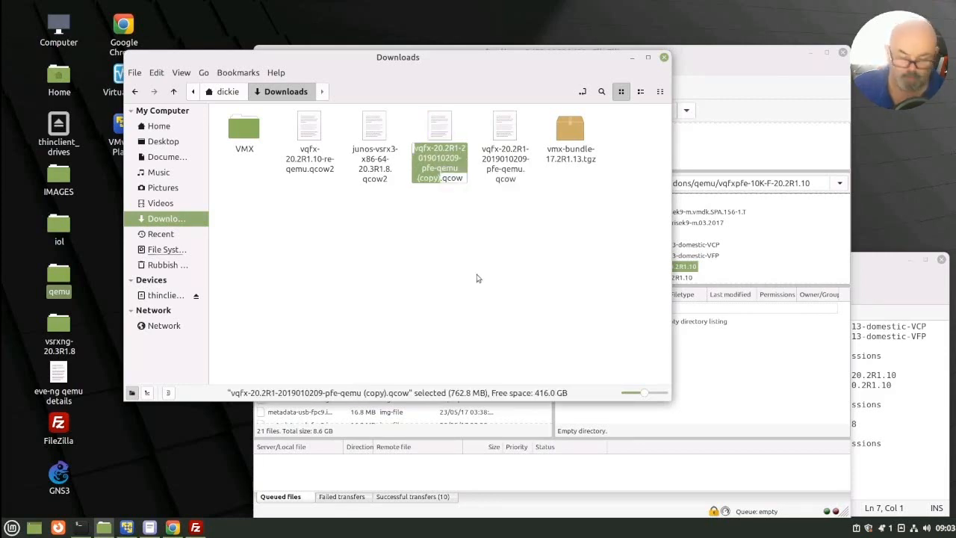
pyautogui.hotkey('ctrl', 'v')
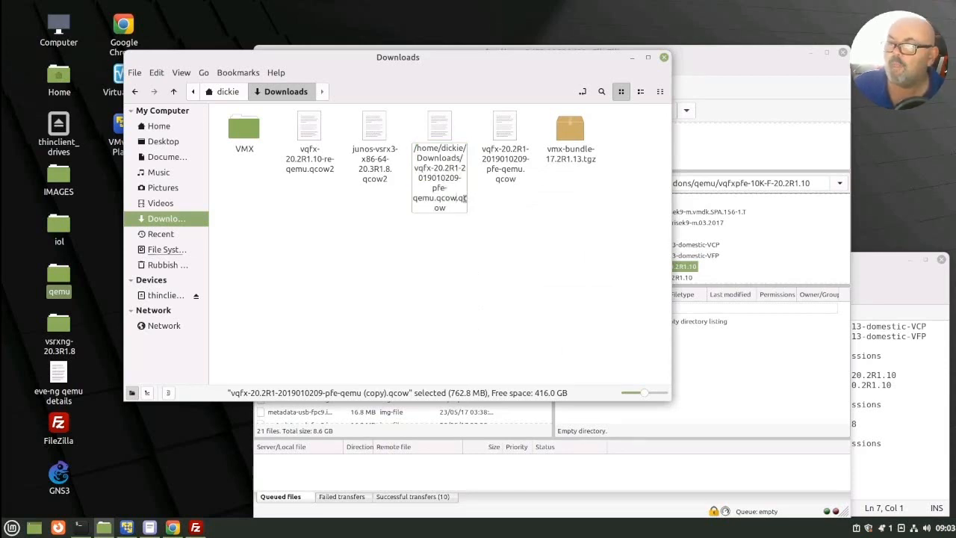
pyautogui.click(504, 348)
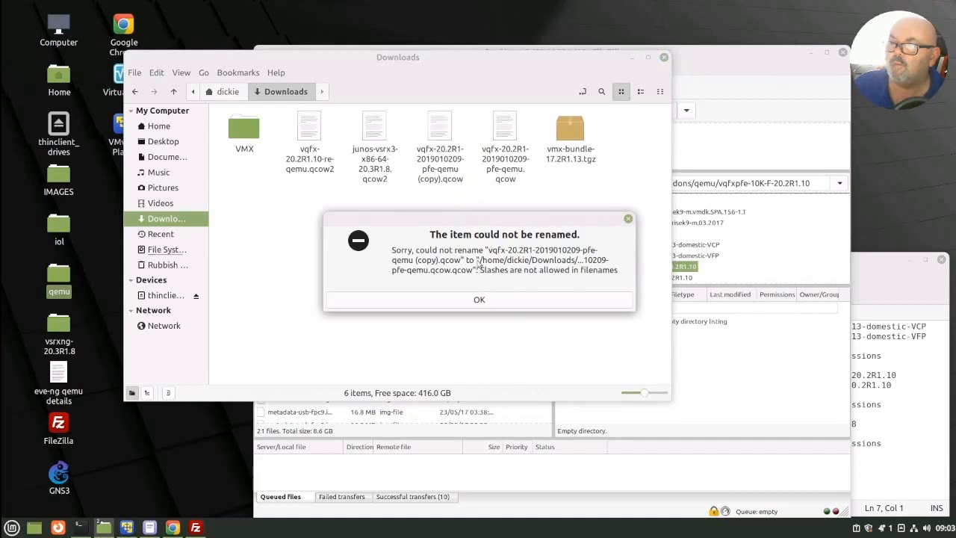
pyautogui.click(479, 299)
# Step: Rename the copied PFE image as virtioa.qcow and upload it to the remote vqfxpfe-10K-F-20.2R1.10 folder in FileZilla
pyautogui.rightClick(435, 179)
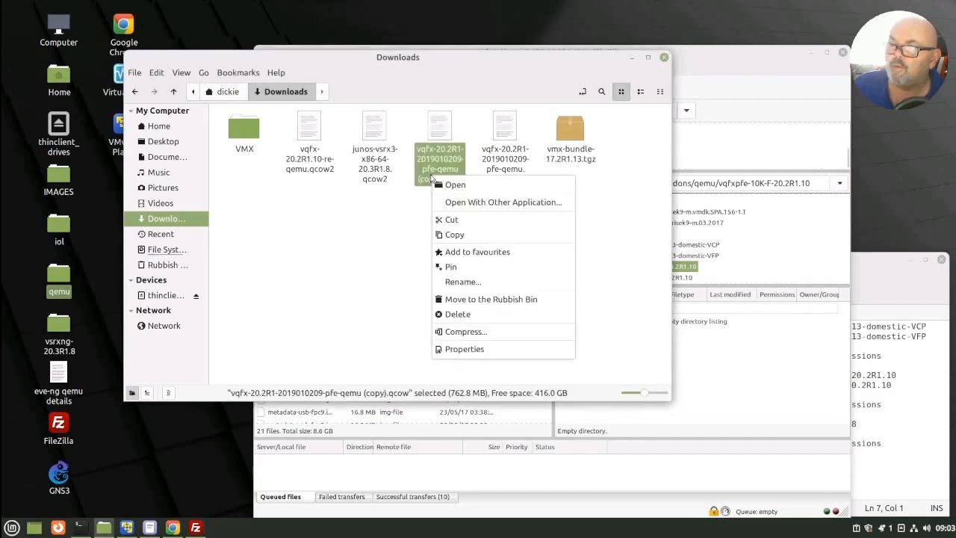
pyautogui.click(462, 282)
pyautogui.write('vi')
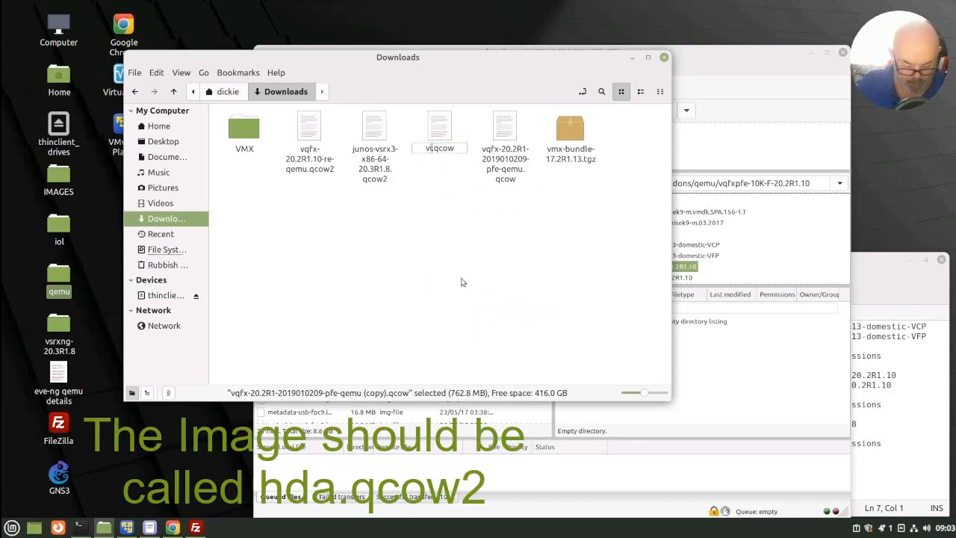
pyautogui.write('rt')
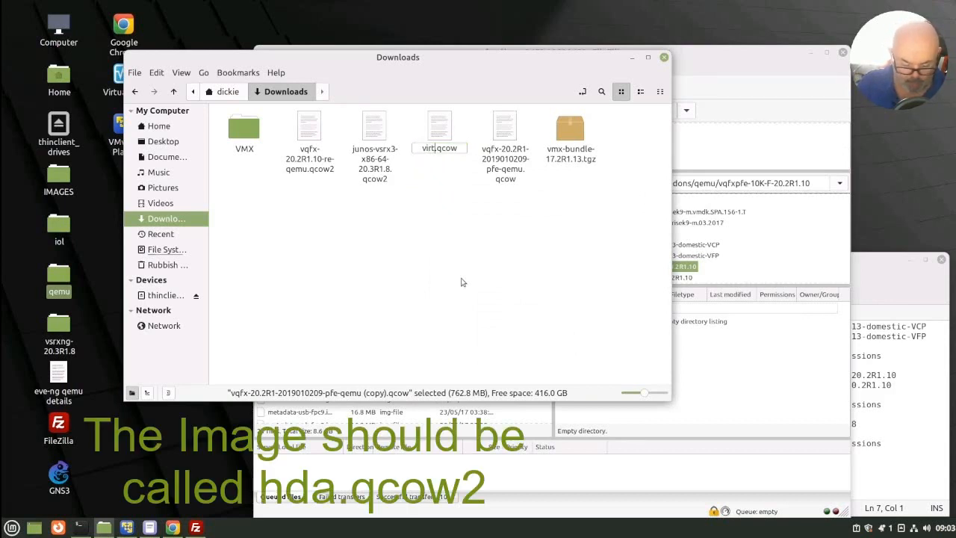
pyautogui.write('ioa')
pyautogui.press('Return')
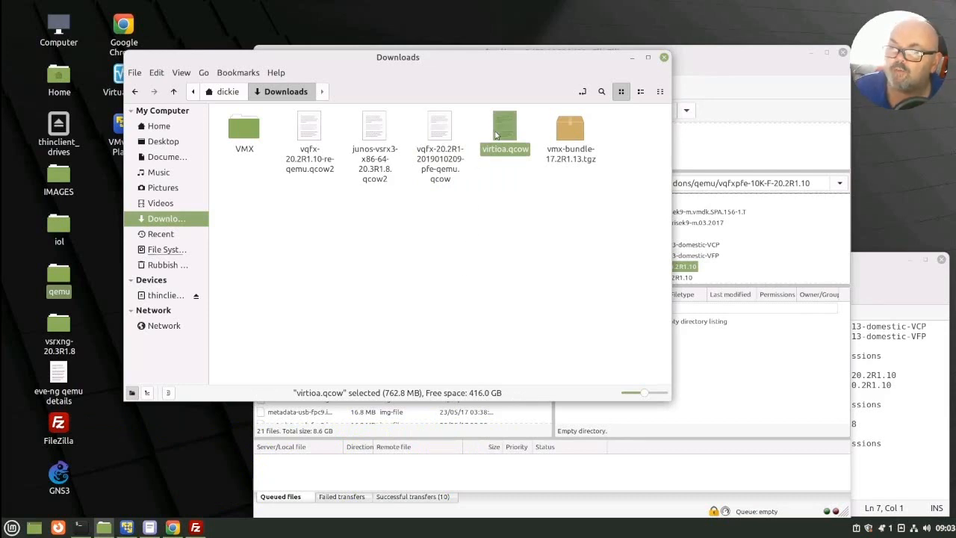
pyautogui.moveTo(510, 137); pyautogui.dragTo(736, 388)
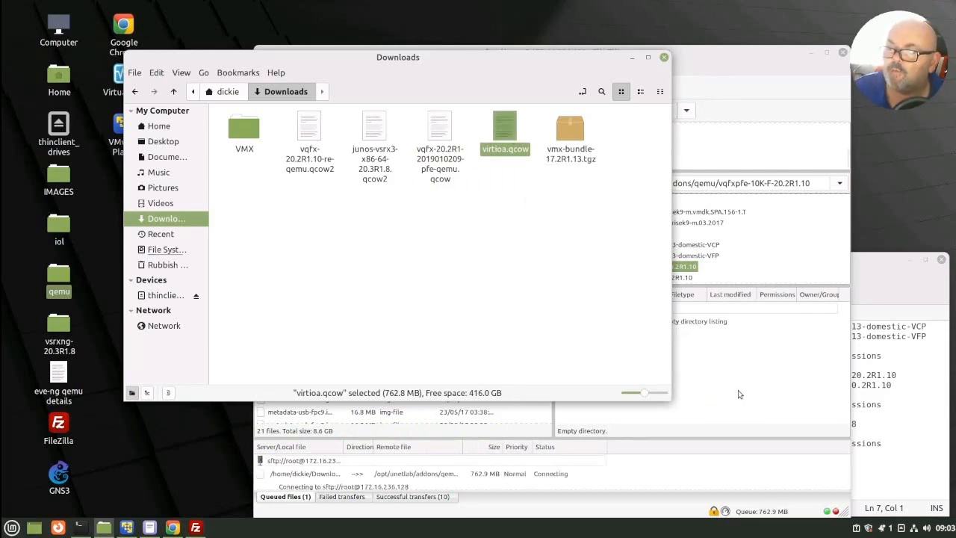
pyautogui.click(739, 76)
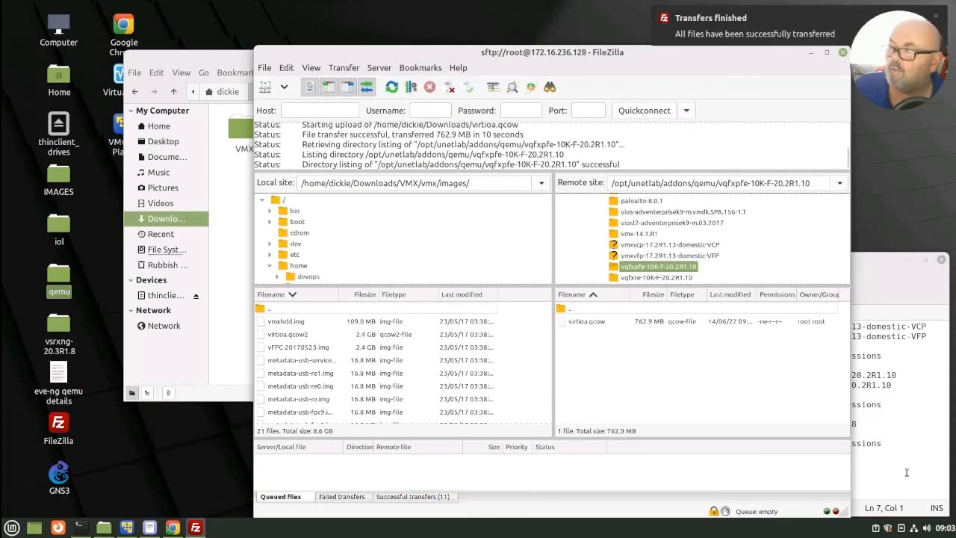
# Step: Copy the /opt/unetlab/wrappers/unl_wrapper -a fixpermissions command from the notes file and run it in the pnetlab terminal
pyautogui.click(907, 472)
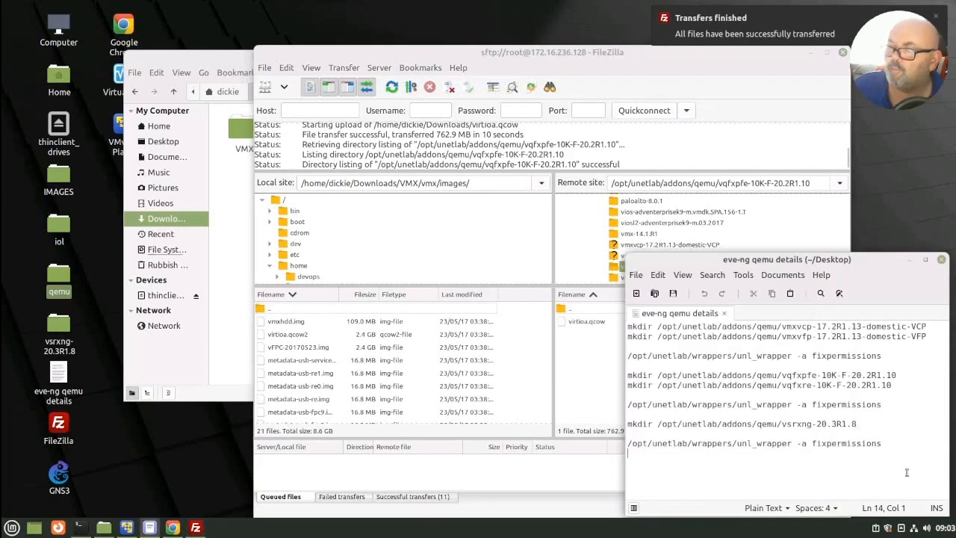
pyautogui.tripleClick(739, 442)
pyautogui.hotkey('ctrl', 'c')
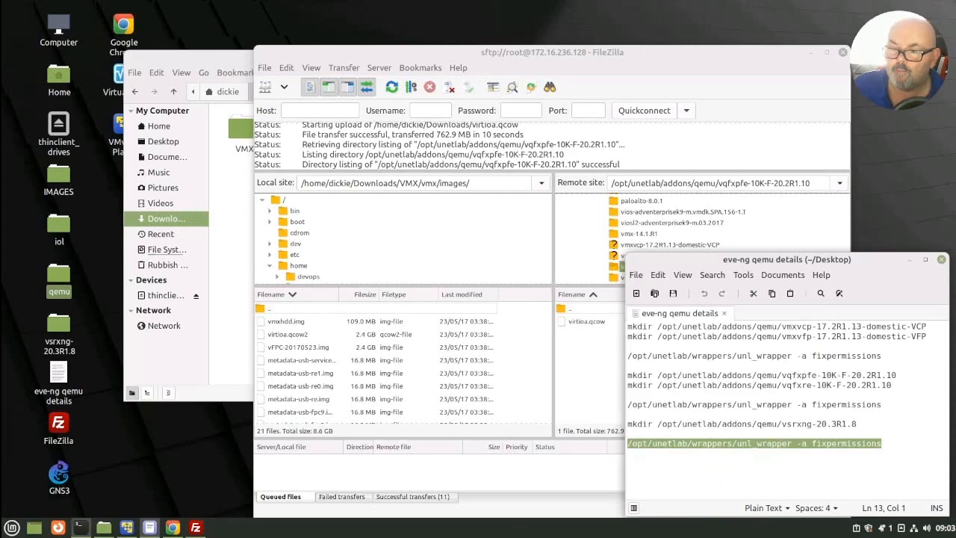
pyautogui.click(78, 527)
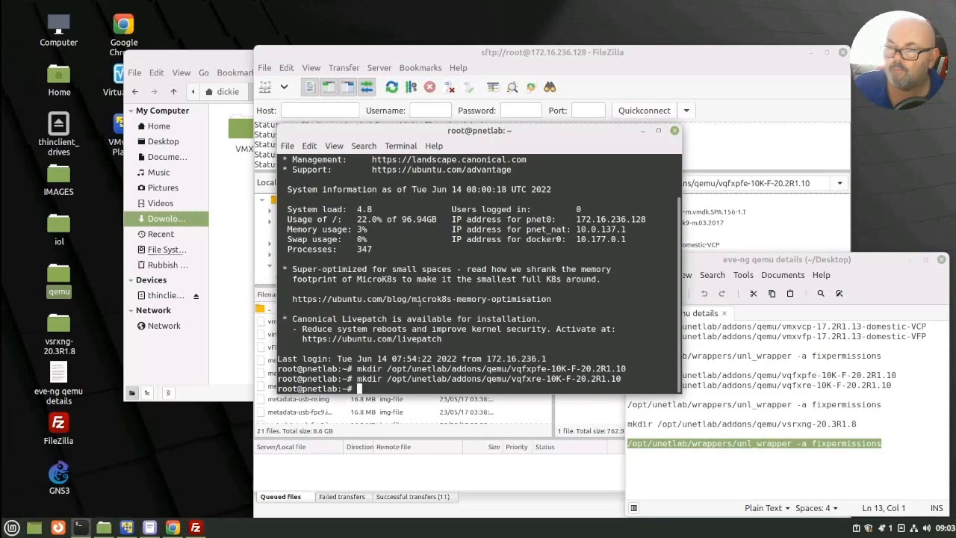
pyautogui.rightClick(393, 387)
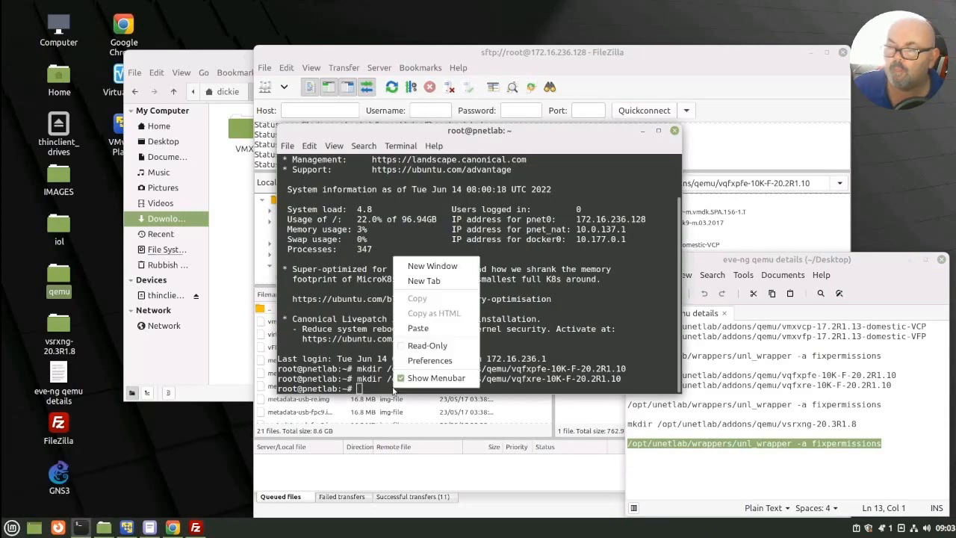
pyautogui.click(425, 328)
pyautogui.press('Return')
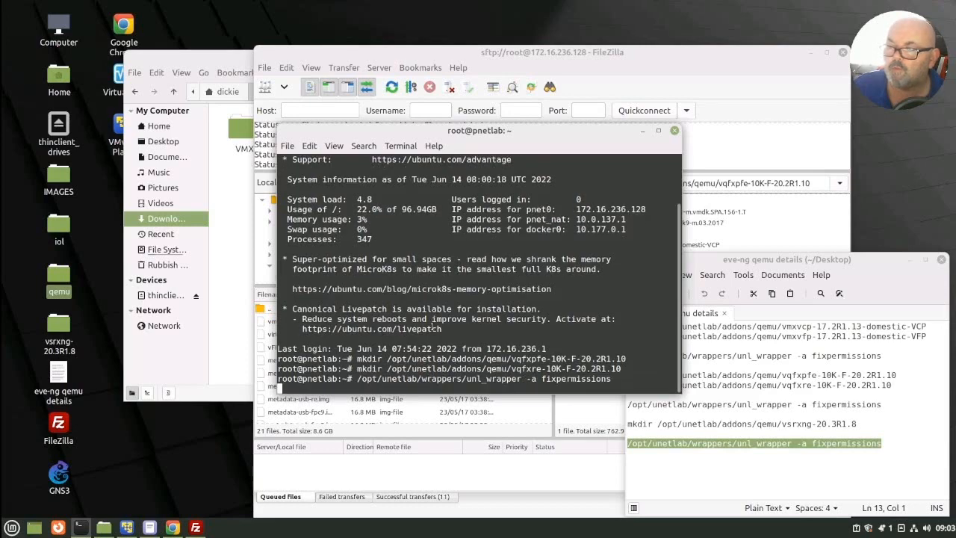
# Step: Switch to PNETLab in Chrome and check the new-node template list for the Juniper vQFX images
pyautogui.moveTo(173, 527)
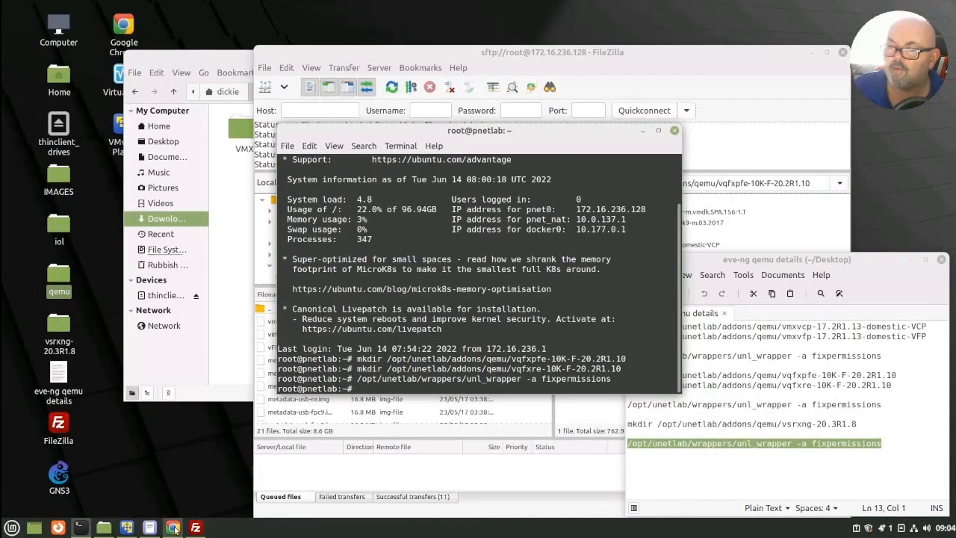
pyautogui.click(172, 527)
pyautogui.moveTo(5, 69)
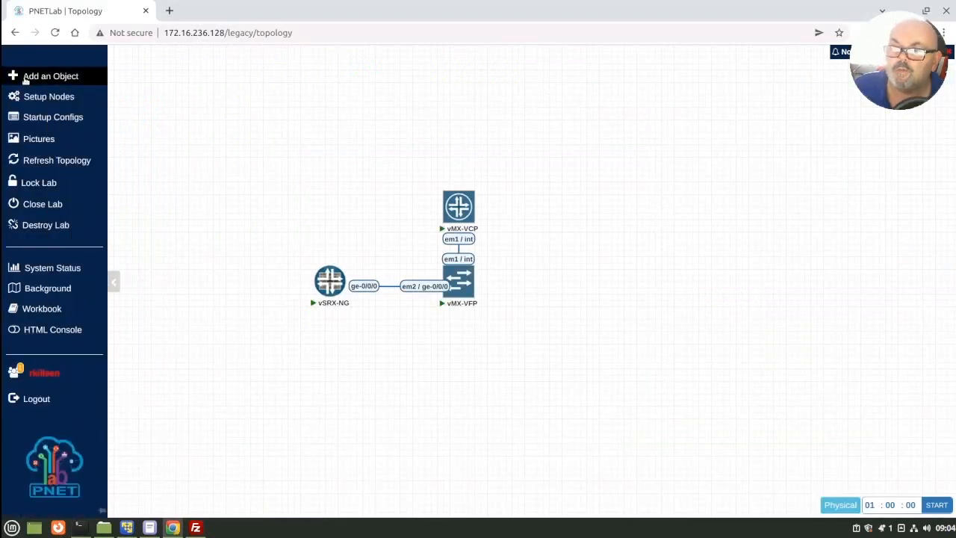
pyautogui.click(31, 80)
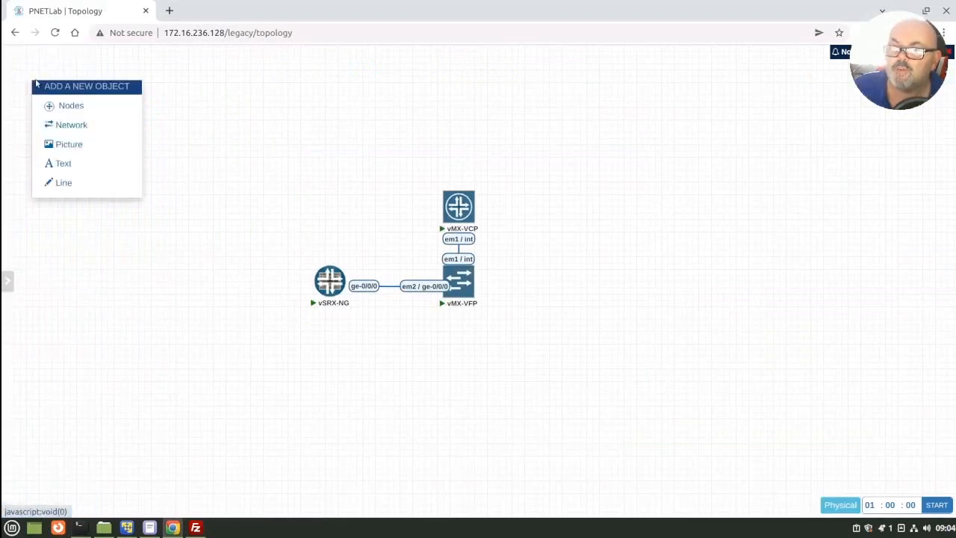
pyautogui.click(72, 106)
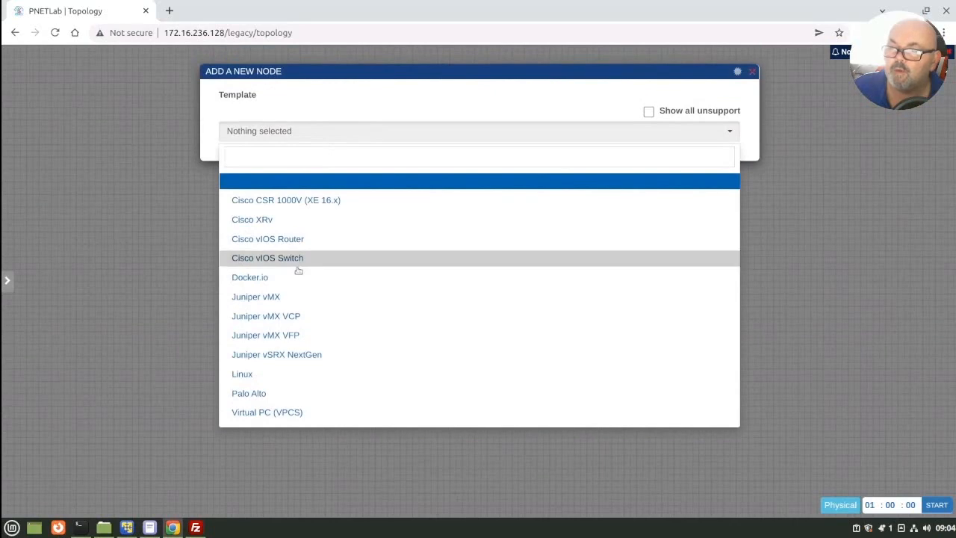
pyautogui.click(116, 286)
# Step: Close the current lab and reopen srx test.unl from the workspace
pyautogui.moveTo(7, 118)
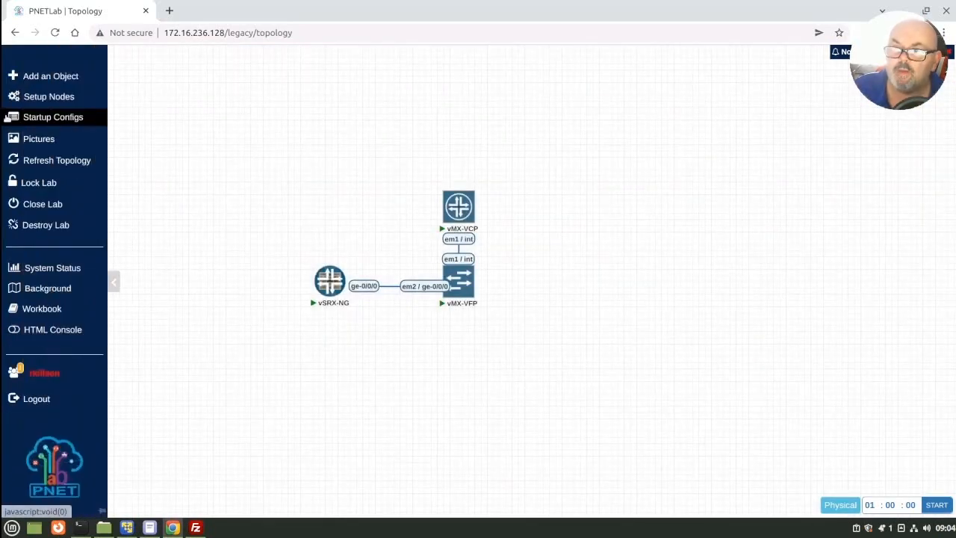
pyautogui.click(35, 207)
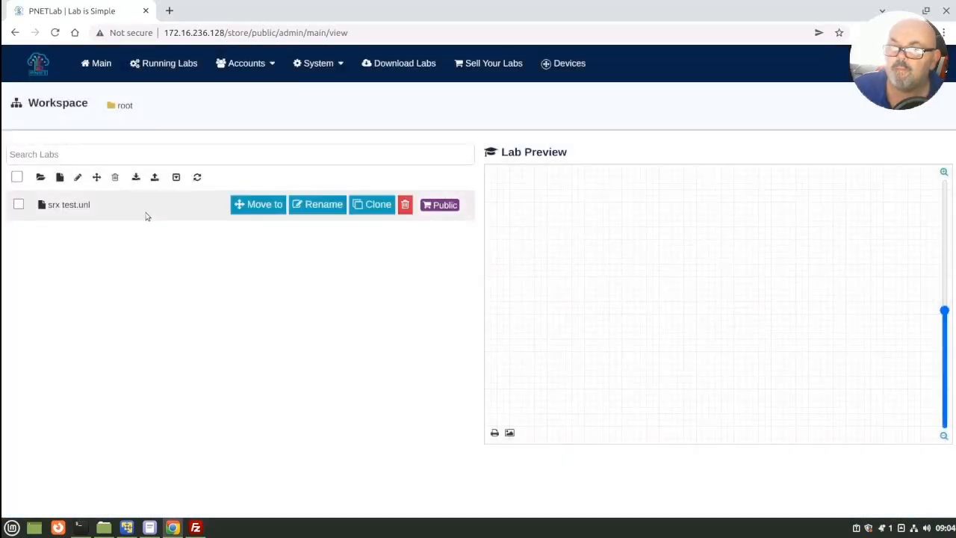
pyautogui.click(143, 213)
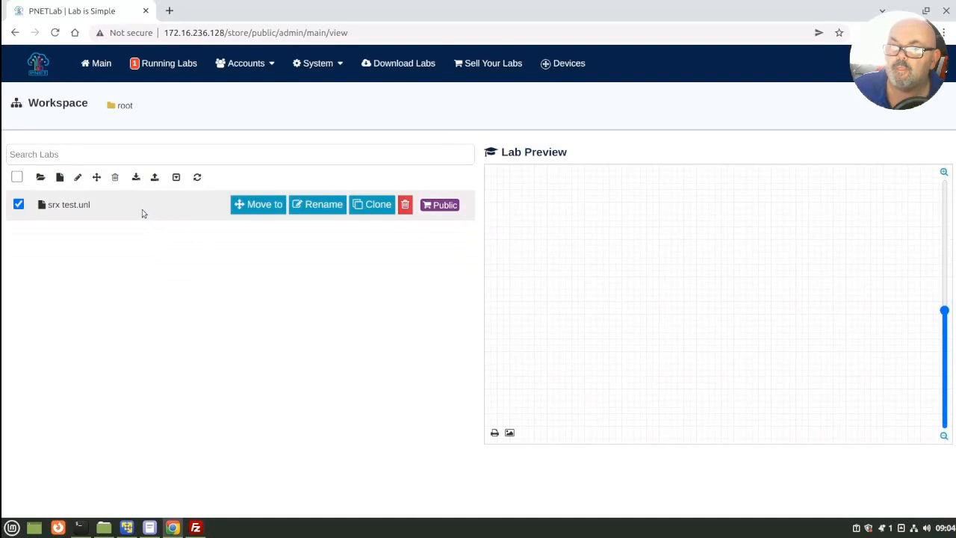
pyautogui.click(86, 209)
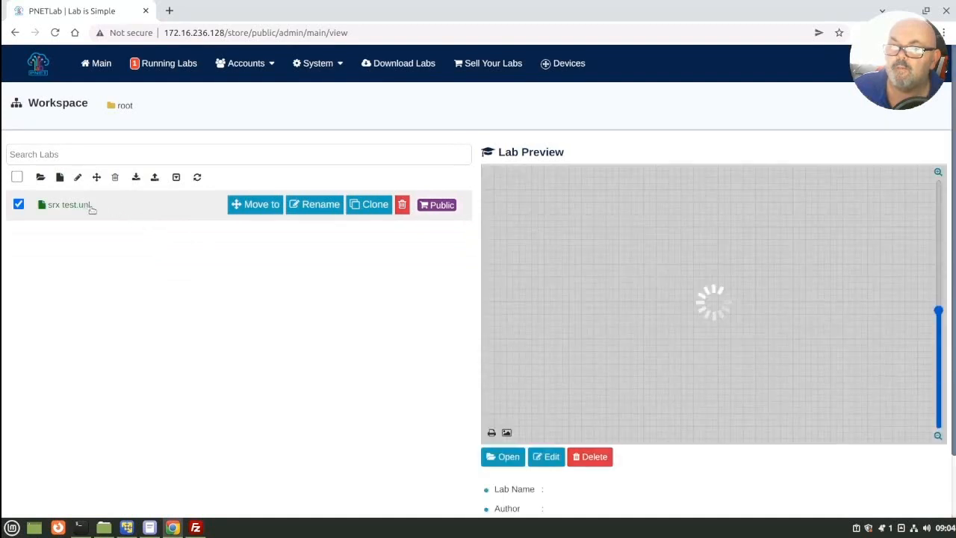
pyautogui.click(511, 458)
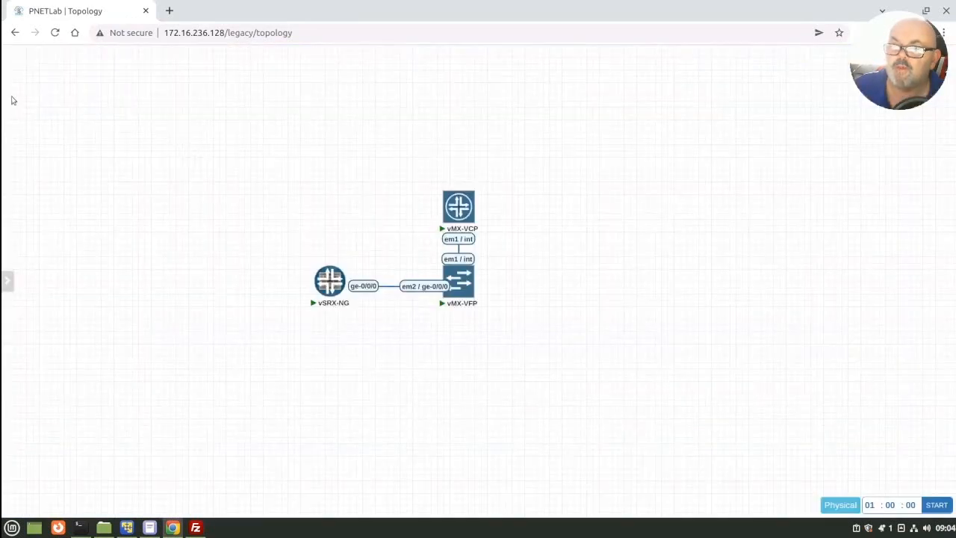
# Step: Add a Juniper vQFX PFE node with image vqfxpfe-10K-F-20.2R1.10 and default settings, and place it to the right of vMX-VFP
pyautogui.moveTo(11, 98)
pyautogui.click(17, 78)
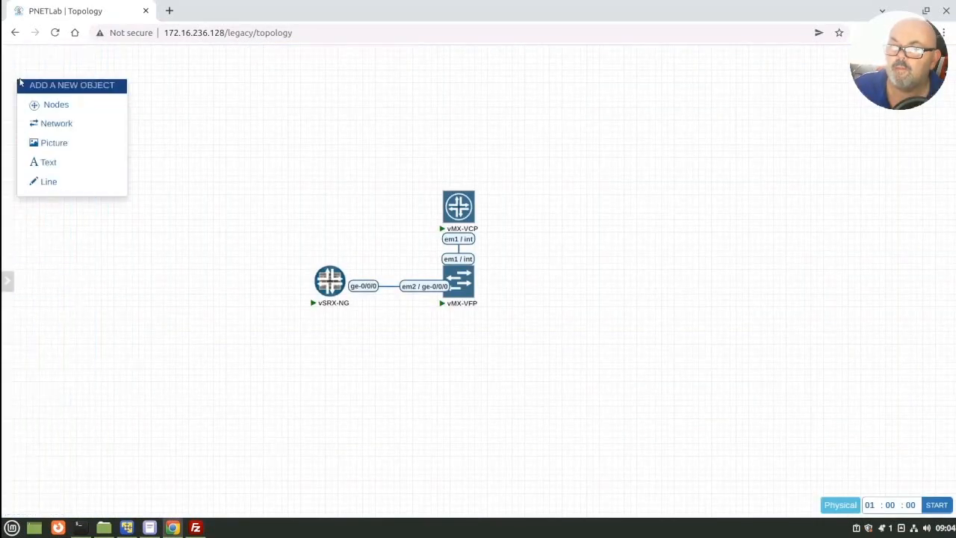
pyautogui.click(60, 106)
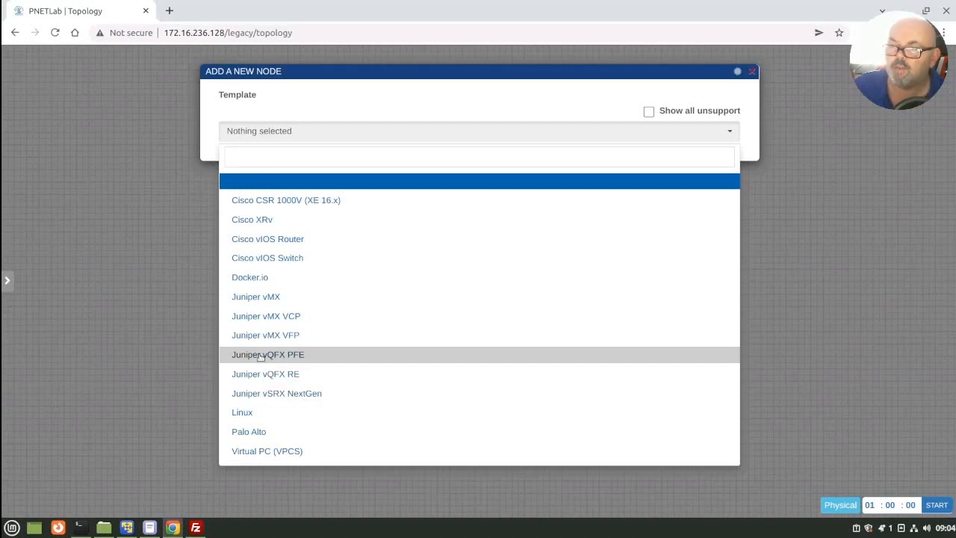
pyautogui.click(261, 355)
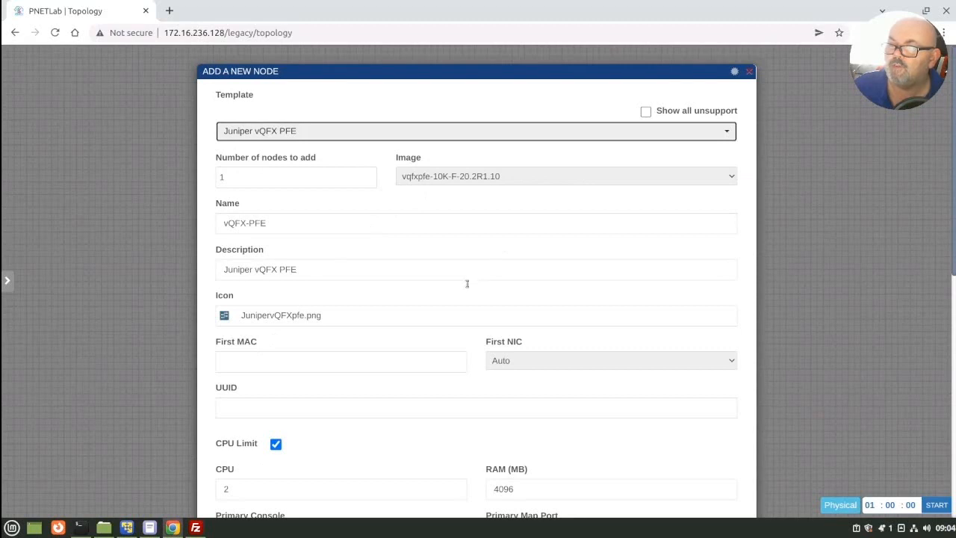
pyautogui.scroll(-4, 425, 308)
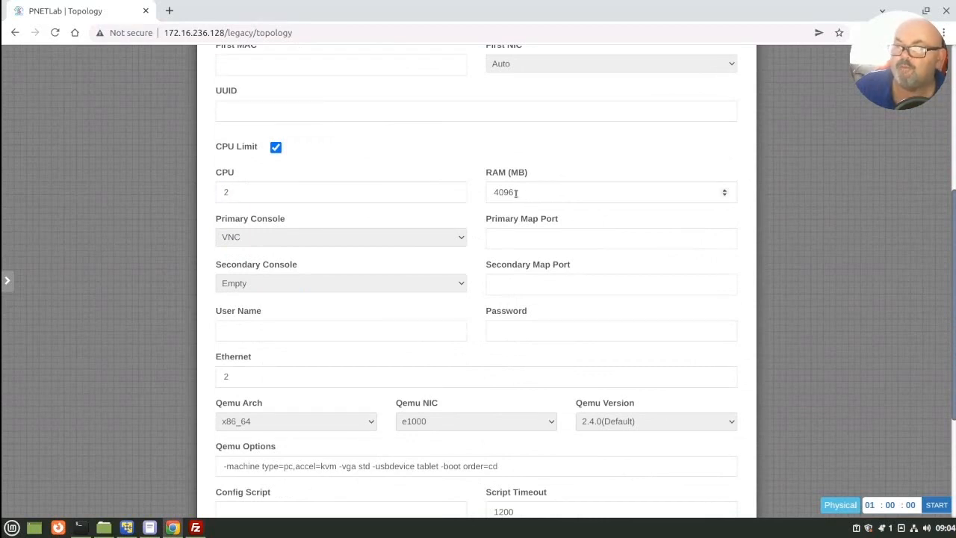
pyautogui.scroll(-1, 450, 213)
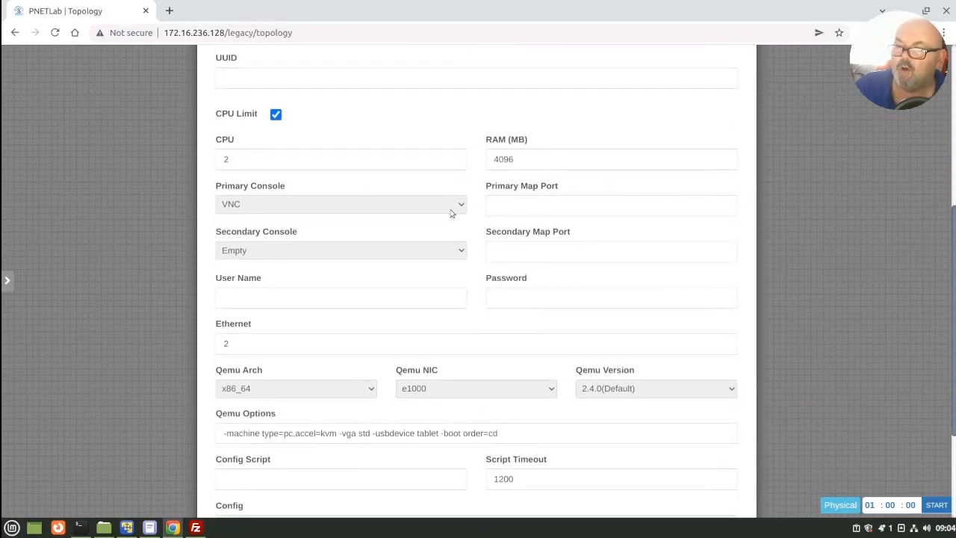
pyautogui.scroll(-3, 450, 214)
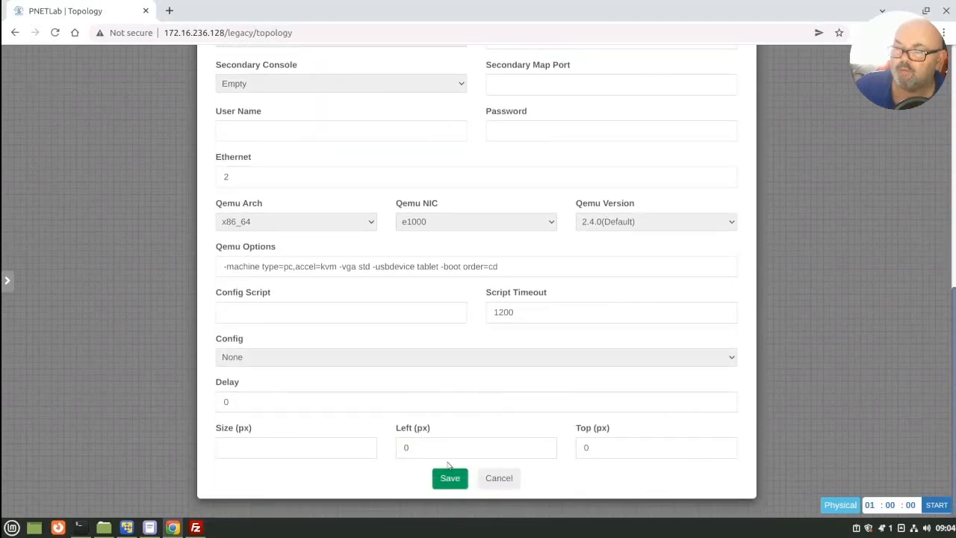
pyautogui.click(448, 480)
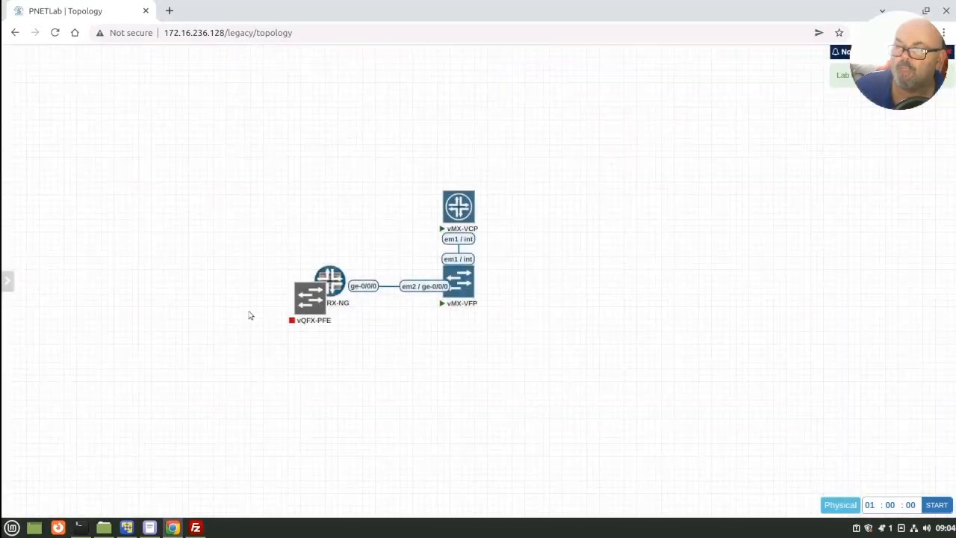
pyautogui.moveTo(324, 296); pyautogui.dragTo(571, 284)
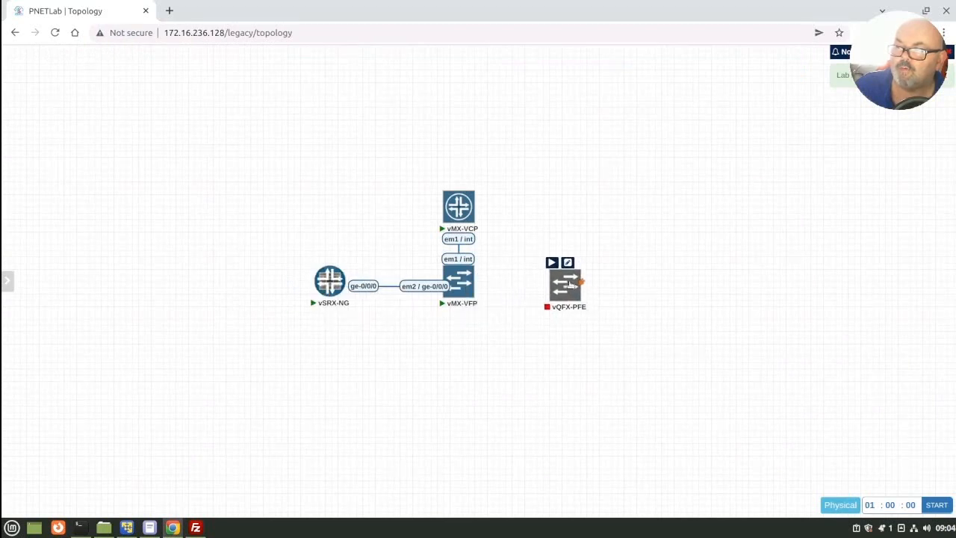
# Step: Add a Juniper vQFX RE node with image vqfxre-10K-F-20.2R1.10, keeping the template's default settings
pyautogui.moveTo(5, 460)
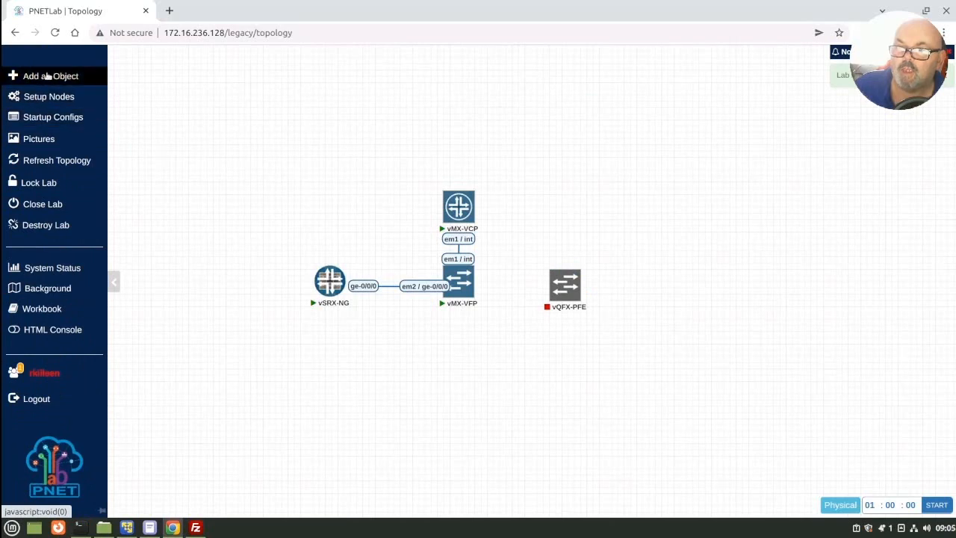
pyautogui.click(47, 76)
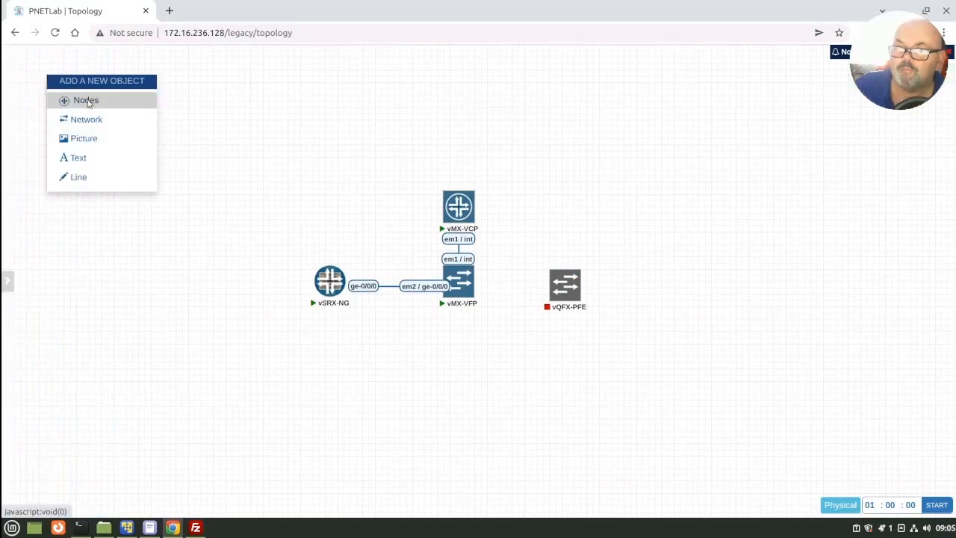
pyautogui.click(88, 98)
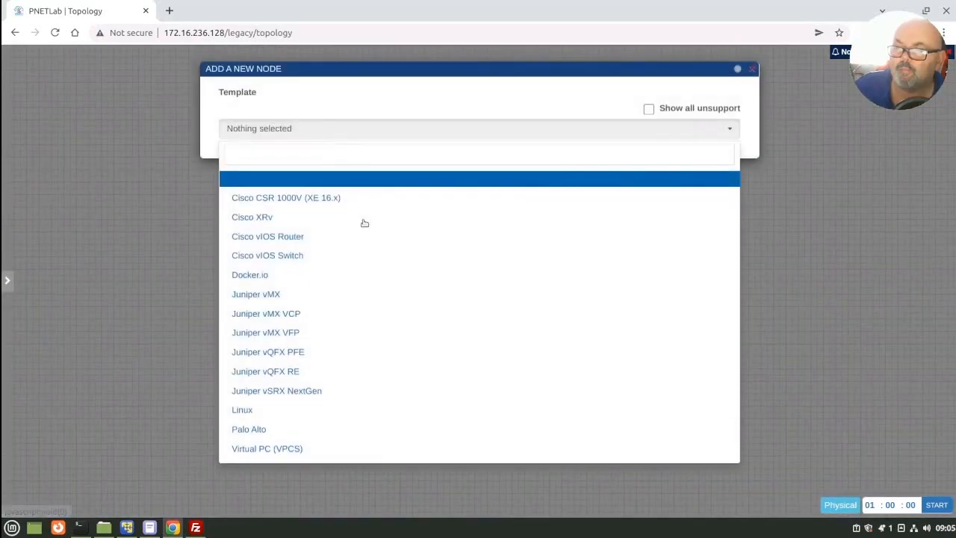
pyautogui.click(279, 376)
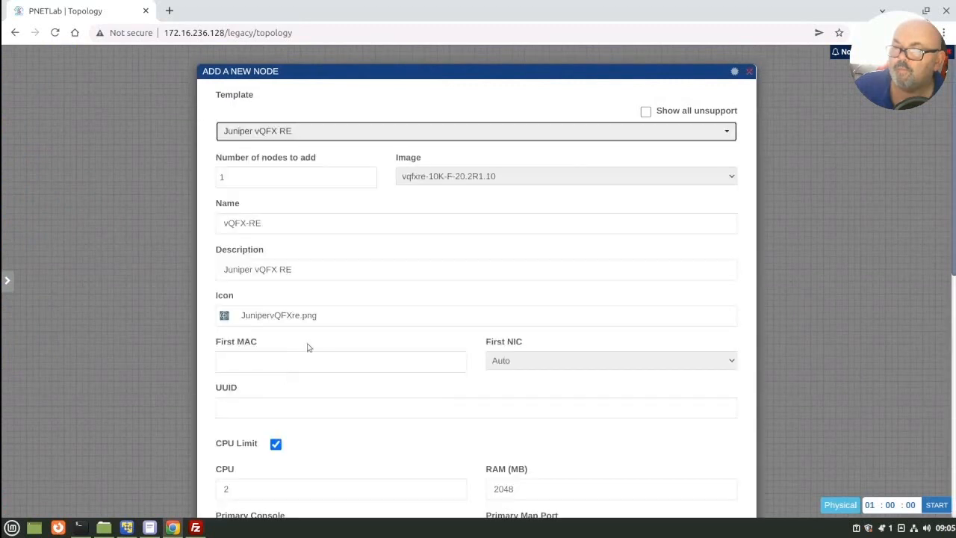
pyautogui.scroll(-1, 510, 353)
pyautogui.scroll(-2, 510, 353)
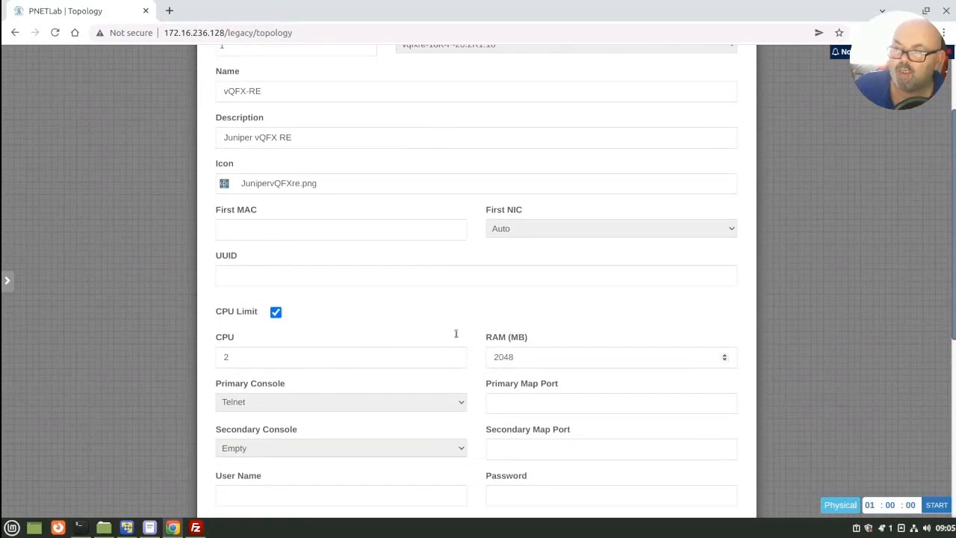
pyautogui.scroll(-5, 455, 336)
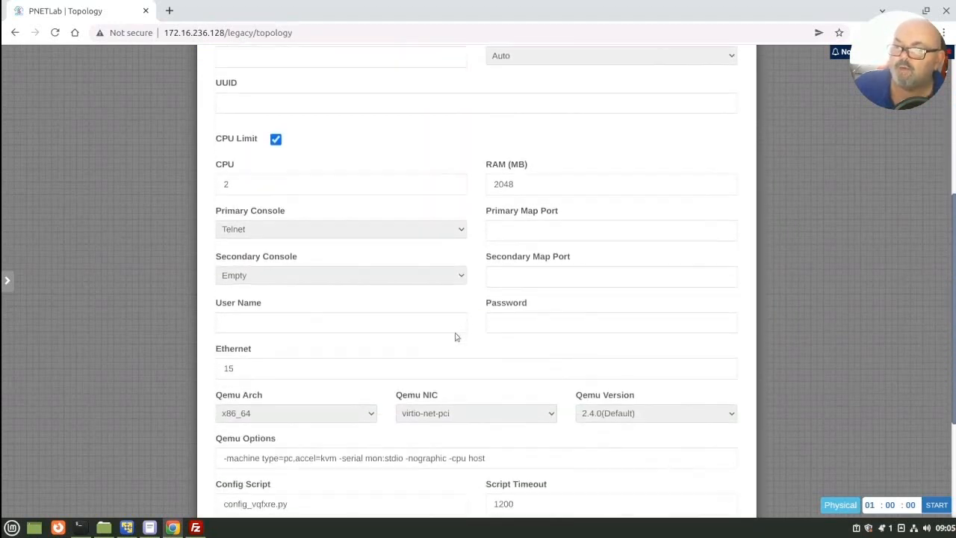
pyautogui.scroll(-5, 455, 337)
pyautogui.scroll(2, 456, 333)
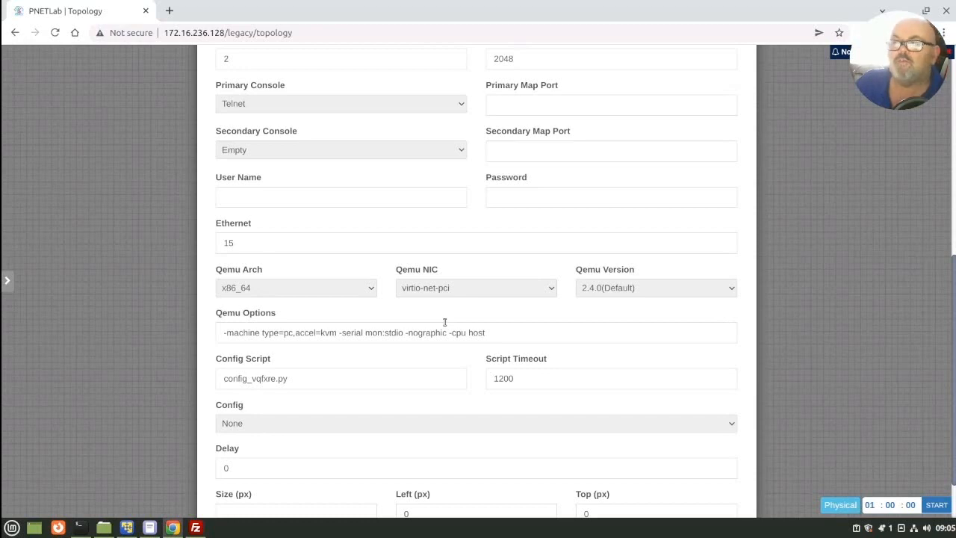
pyautogui.scroll(-2, 425, 343)
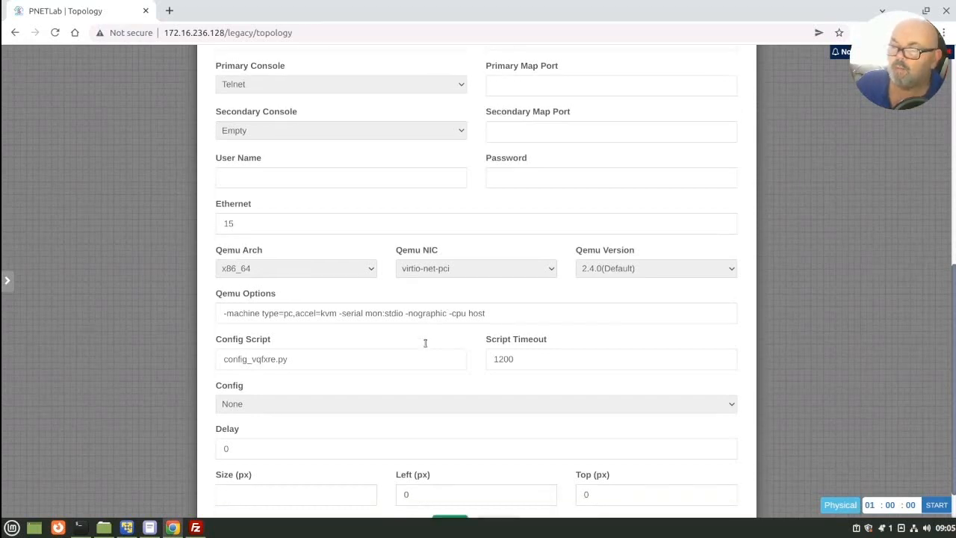
pyautogui.click(455, 480)
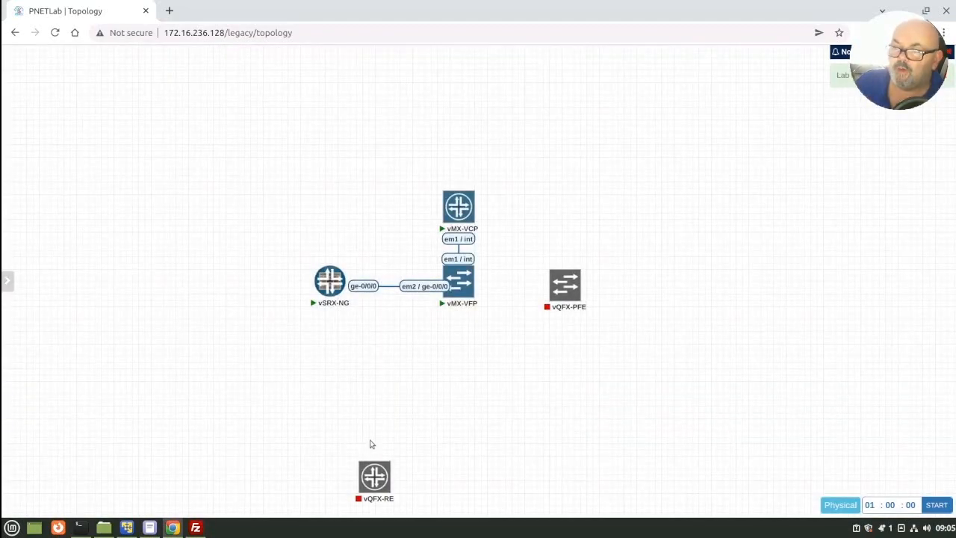
# Step: Arrange the vQFX nodes in a column beside the vMX pair, with vQFX-PFE level with vMX-VCP and vQFX-RE directly below it
pyautogui.moveTo(384, 464); pyautogui.dragTo(550, 367)
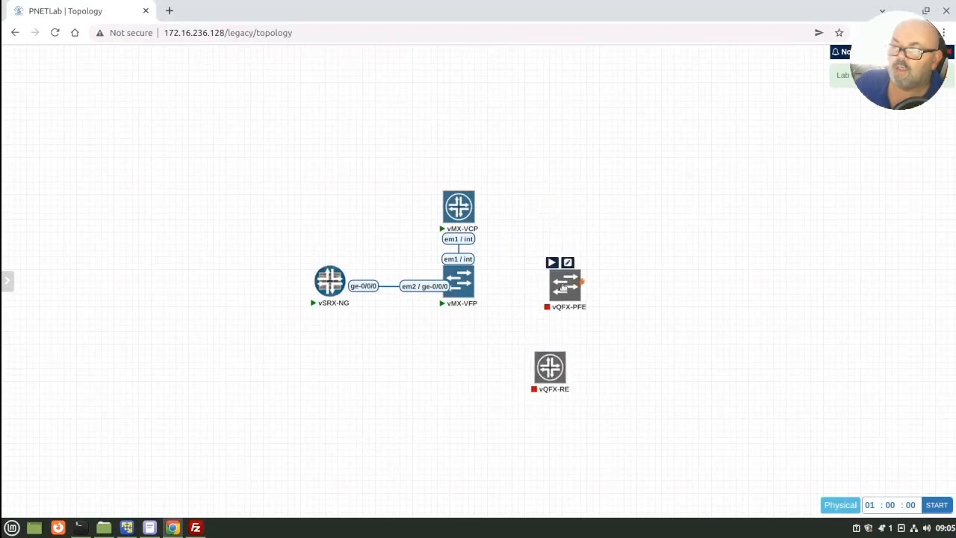
pyautogui.moveTo(563, 285); pyautogui.dragTo(558, 214)
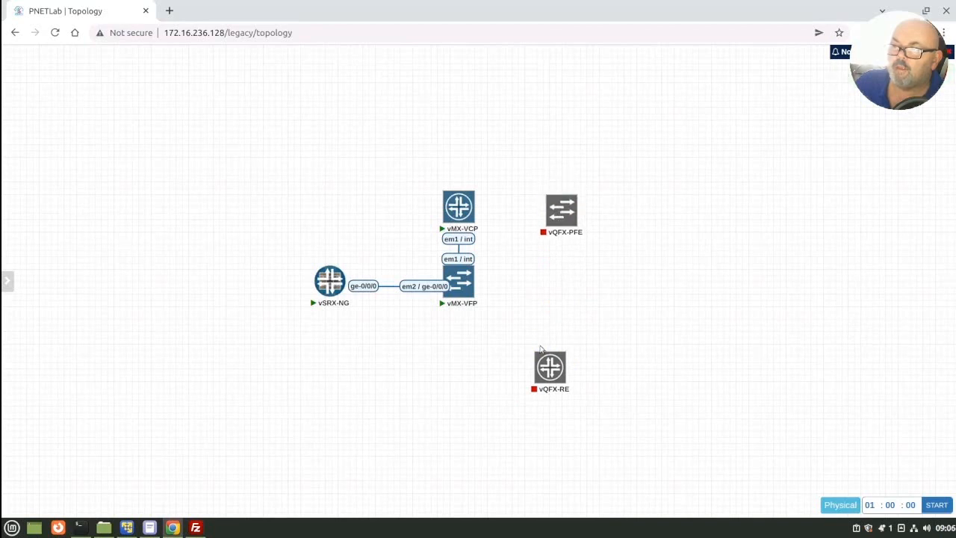
pyautogui.moveTo(553, 366); pyautogui.dragTo(554, 288)
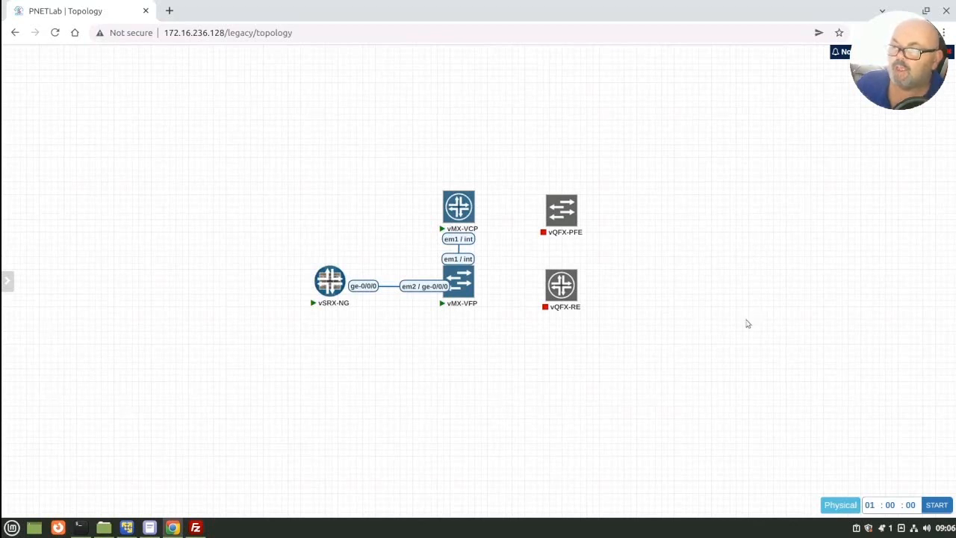
pyautogui.moveTo(566, 283)
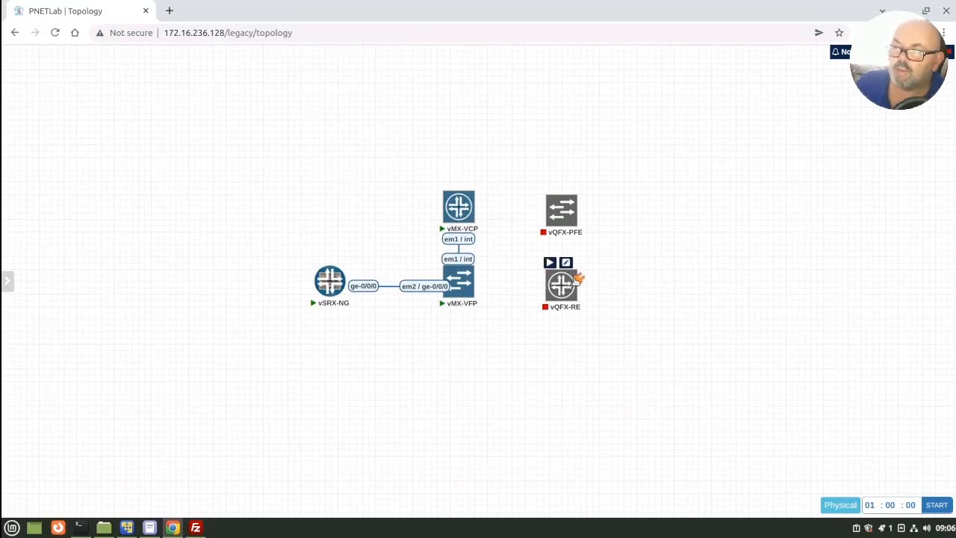
# Step: Connect vQFX-RE to vQFX-PFE using interface em1 / int on both ends, and start both vQFX nodes
pyautogui.moveTo(577, 278); pyautogui.dragTo(563, 225)
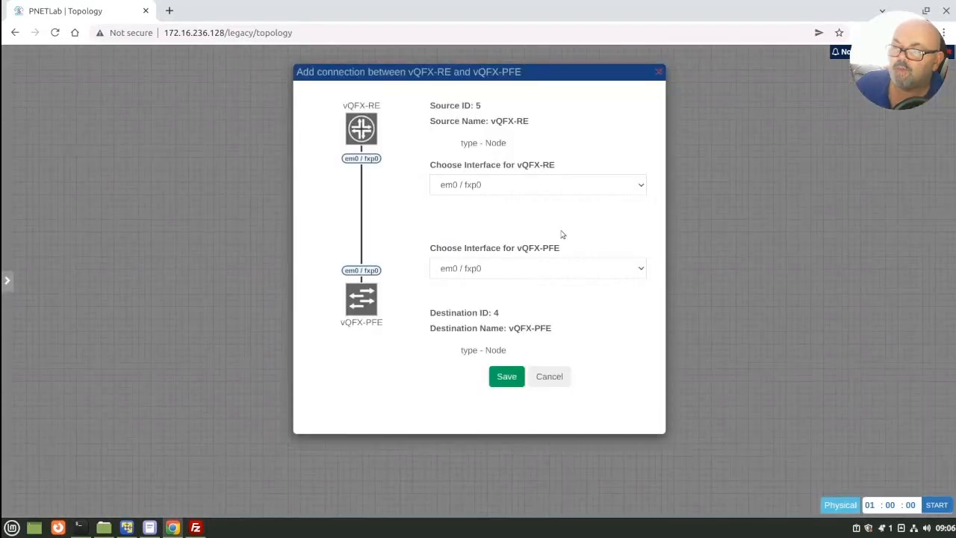
pyautogui.click(498, 194)
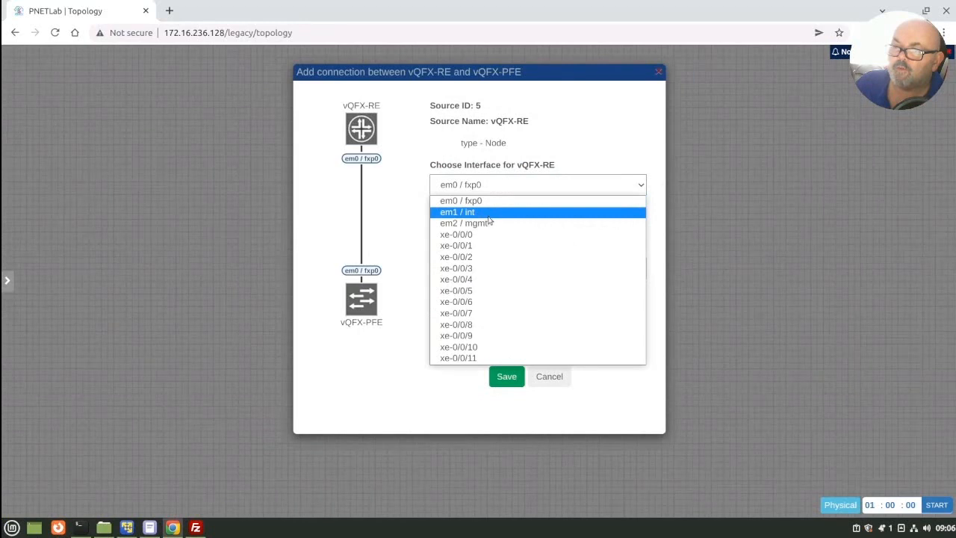
pyautogui.click(489, 216)
pyautogui.click(498, 277)
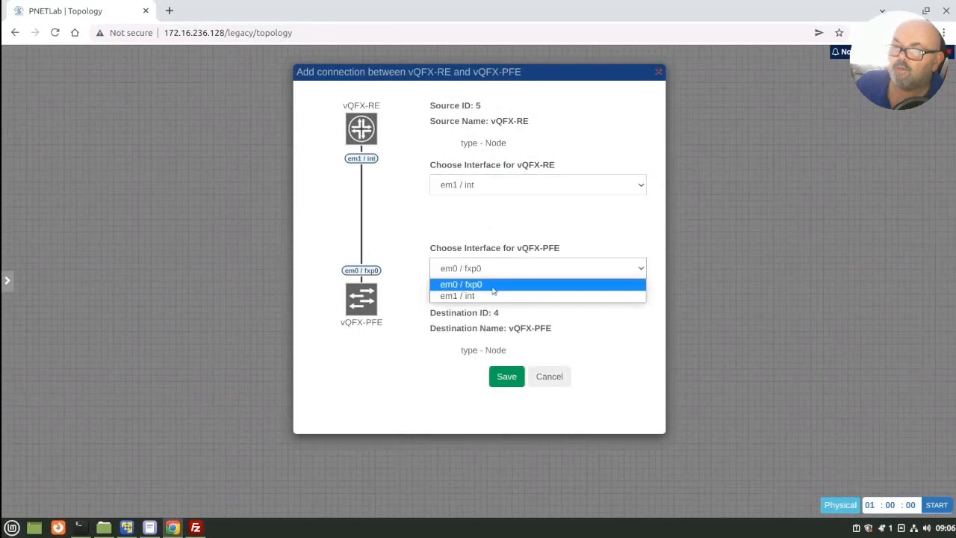
pyautogui.click(487, 296)
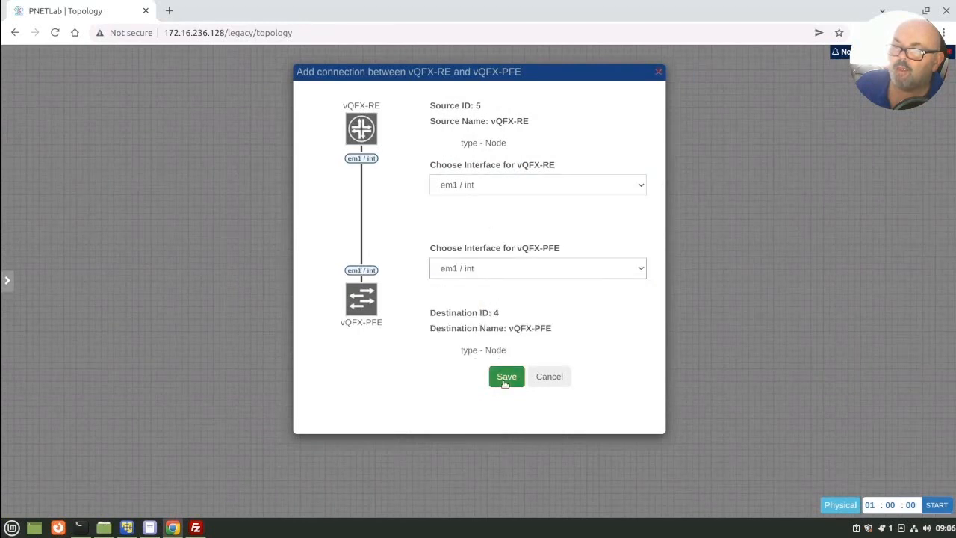
pyautogui.click(506, 379)
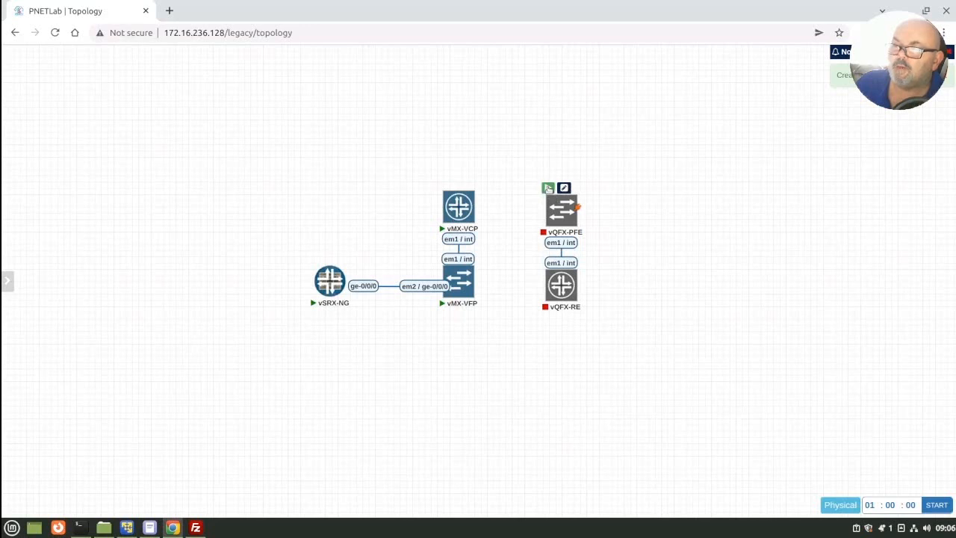
pyautogui.click(548, 188)
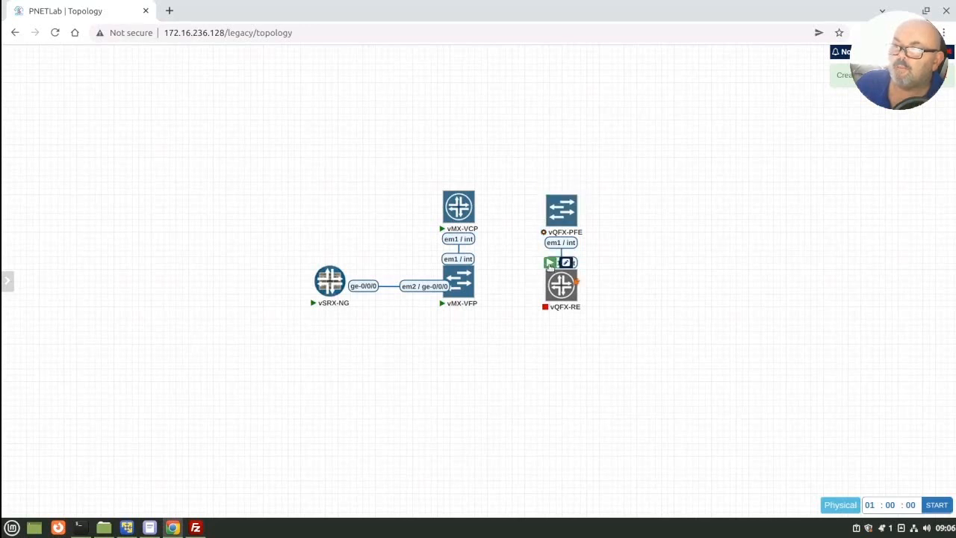
pyautogui.click(549, 263)
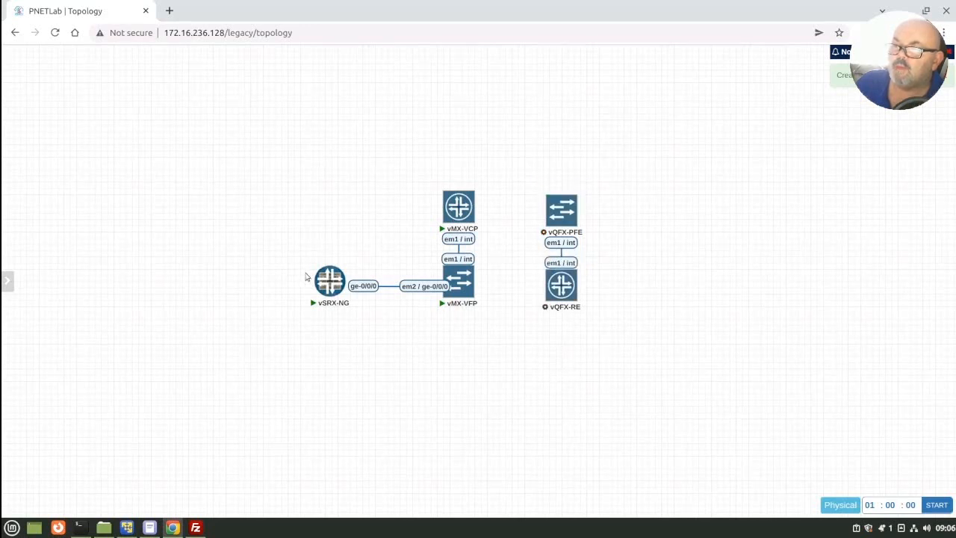
pyautogui.moveTo(310, 278)
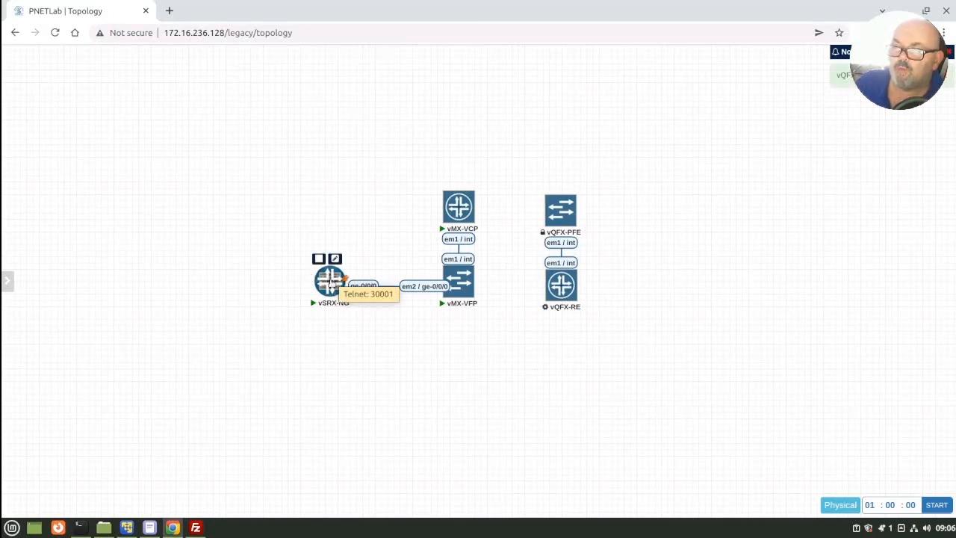
pyautogui.click(329, 281)
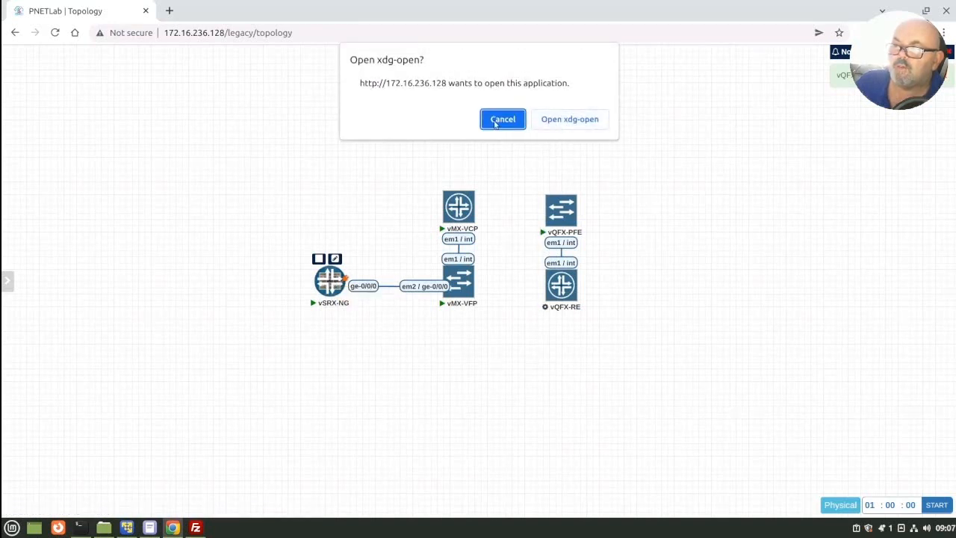
pyautogui.click(500, 119)
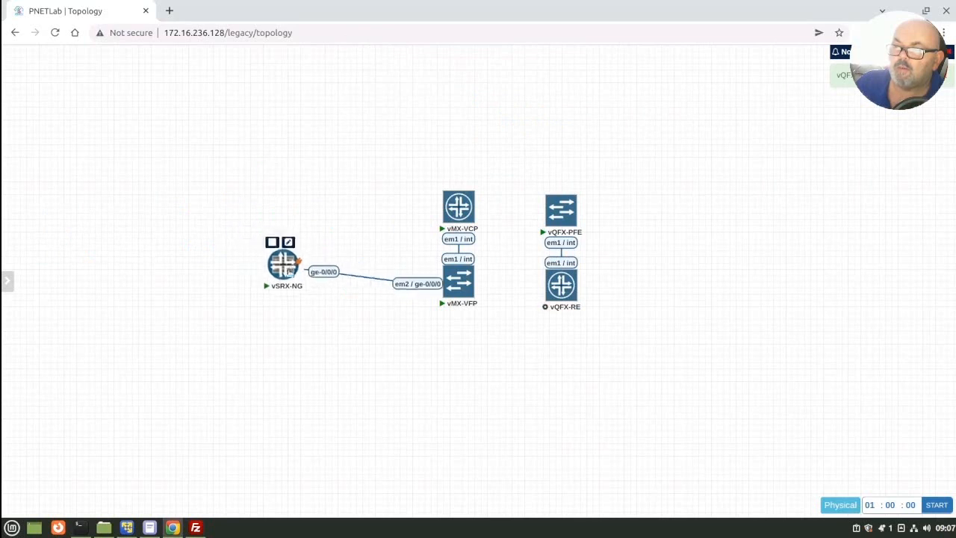
pyautogui.click(323, 281)
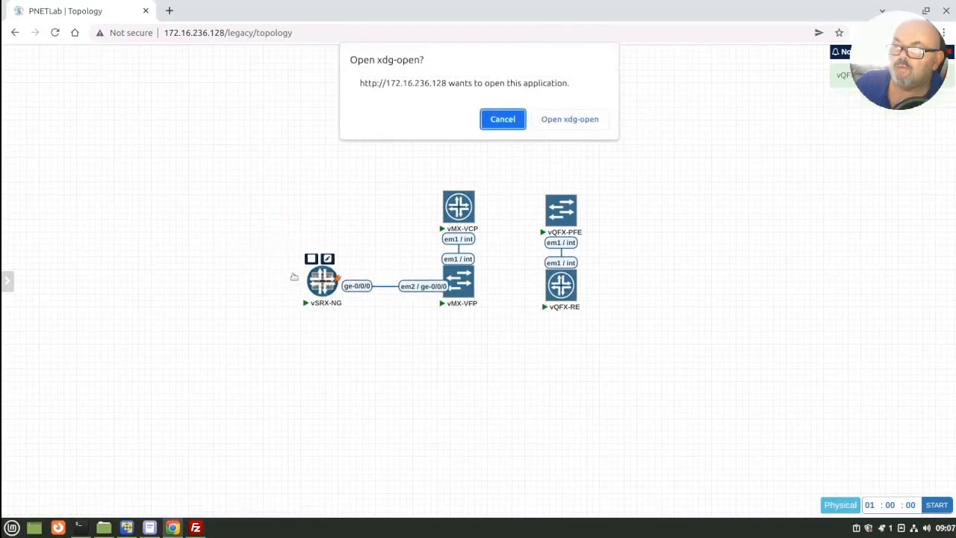
pyautogui.click(500, 119)
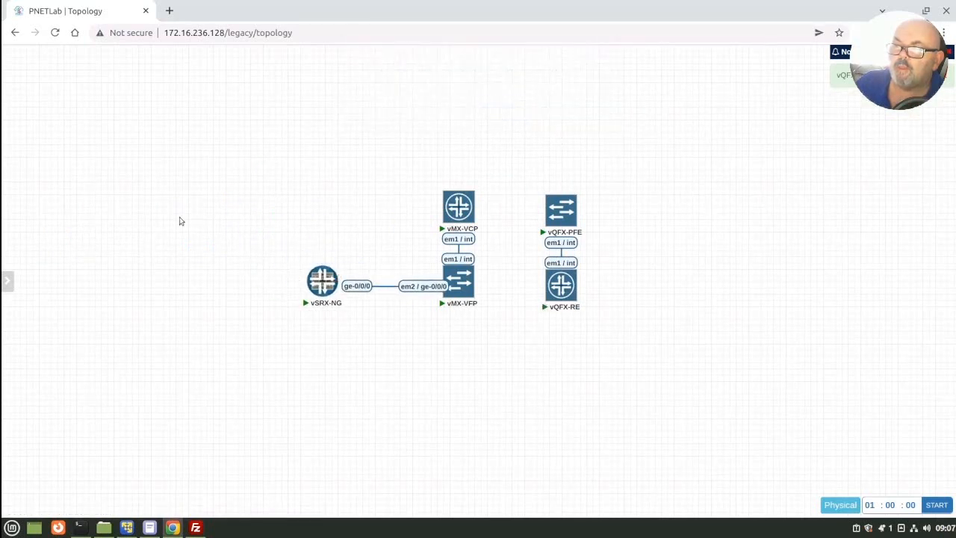
# Step: Switch the lab to the in-browser console, open the vSRX-NG terminal, and place its window below the topology
pyautogui.moveTo(7, 281)
pyautogui.click(37, 330)
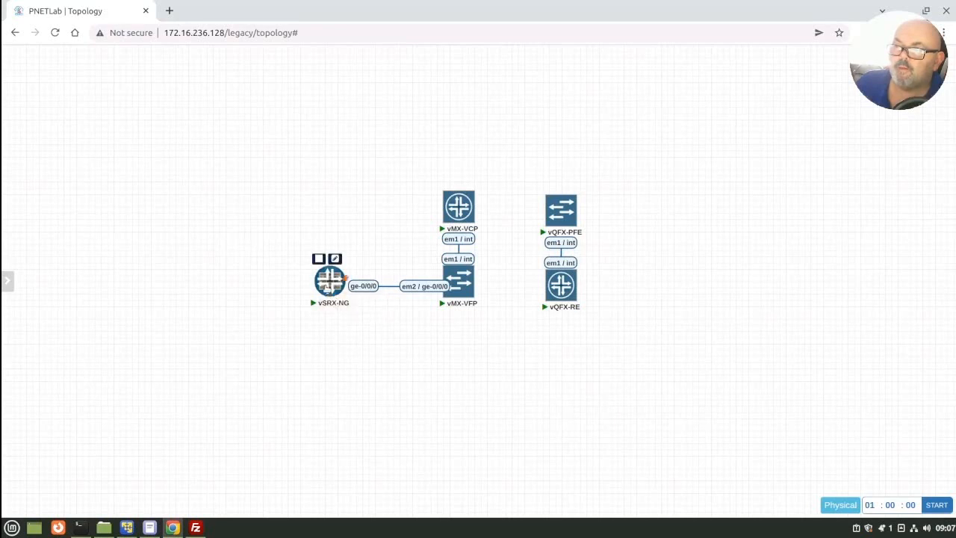
pyautogui.click(327, 285)
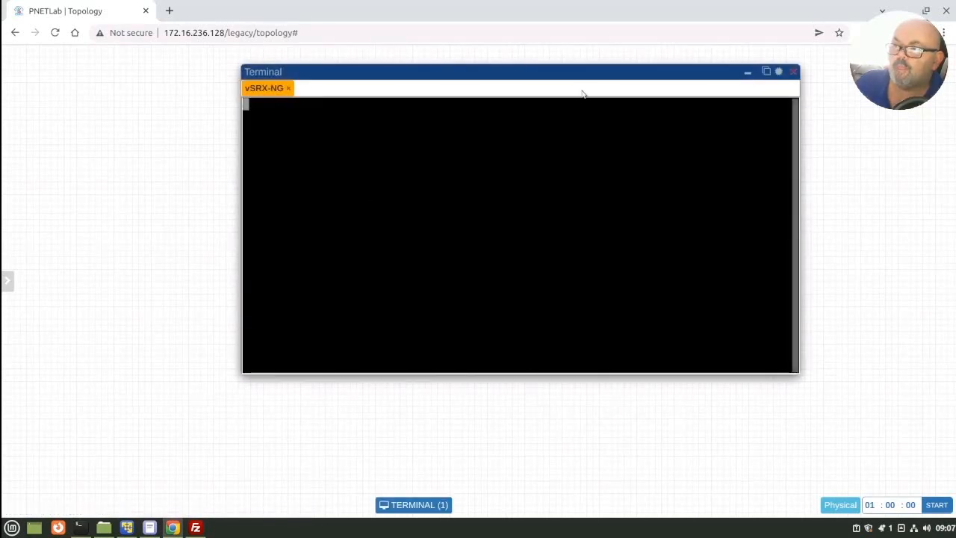
pyautogui.moveTo(575, 75); pyautogui.dragTo(550, 89)
pyautogui.moveTo(474, 134); pyautogui.dragTo(444, 335)
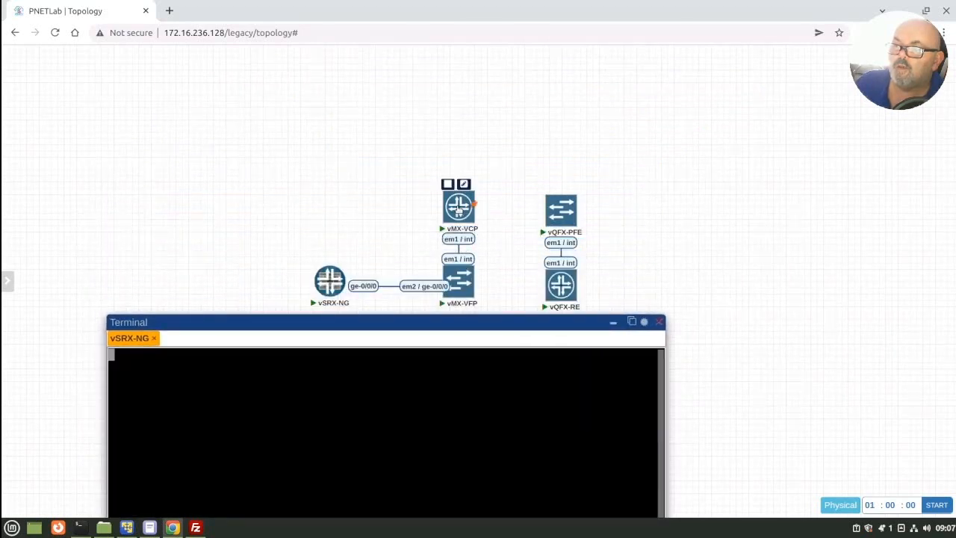
# Step: Open the vMX-VCP terminal alongside vSRX-NG and check the boot output of both nodes
pyautogui.click(460, 209)
pyautogui.moveTo(362, 330); pyautogui.dragTo(419, 141)
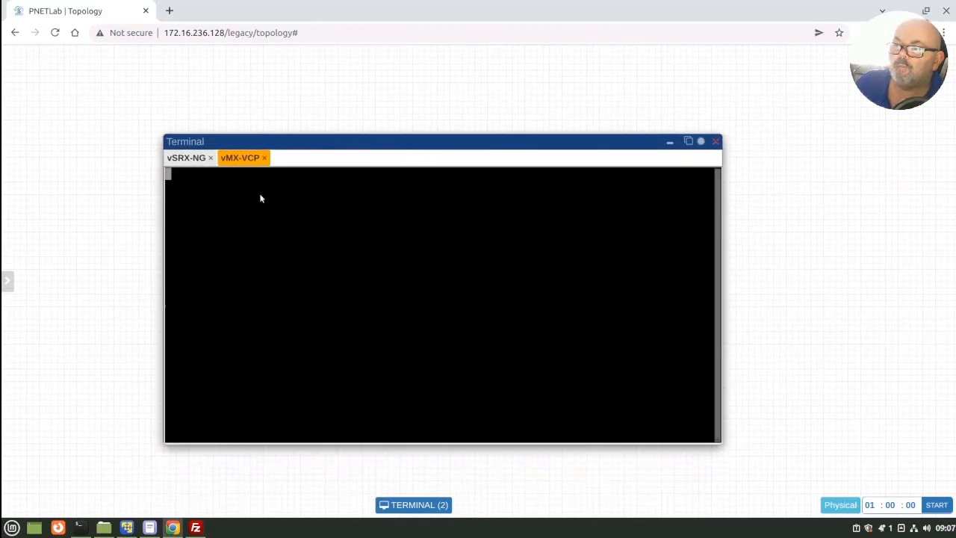
pyautogui.click(193, 160)
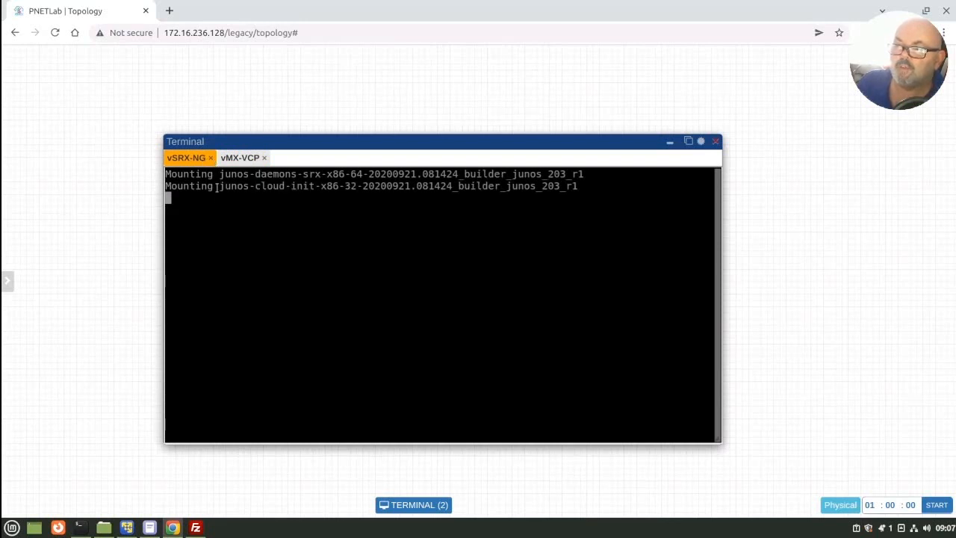
pyautogui.click(244, 158)
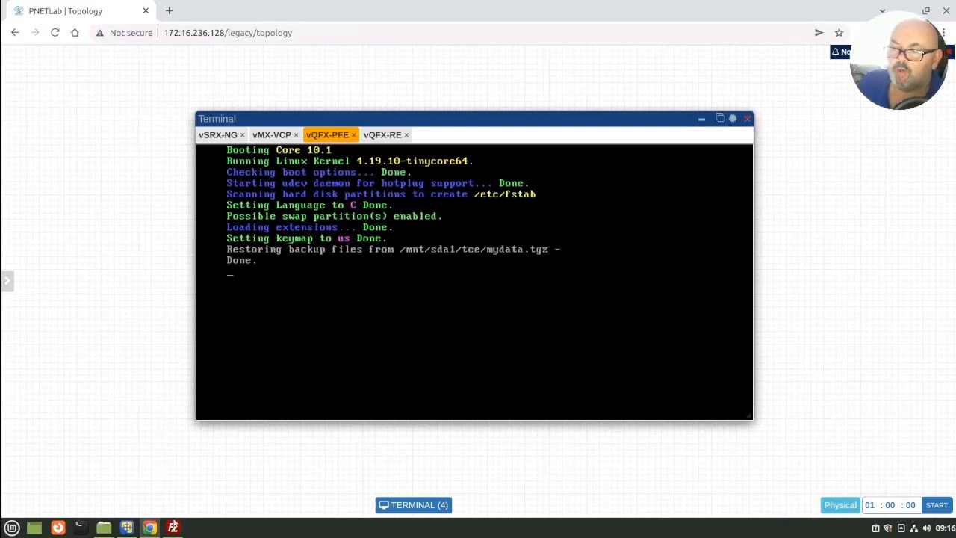
# Step: Check the image file in the remote vqfxpfe-10K-F-20.2R1.10 folder in FileZilla, and return to the PNETLab terminal
pyautogui.click(173, 528)
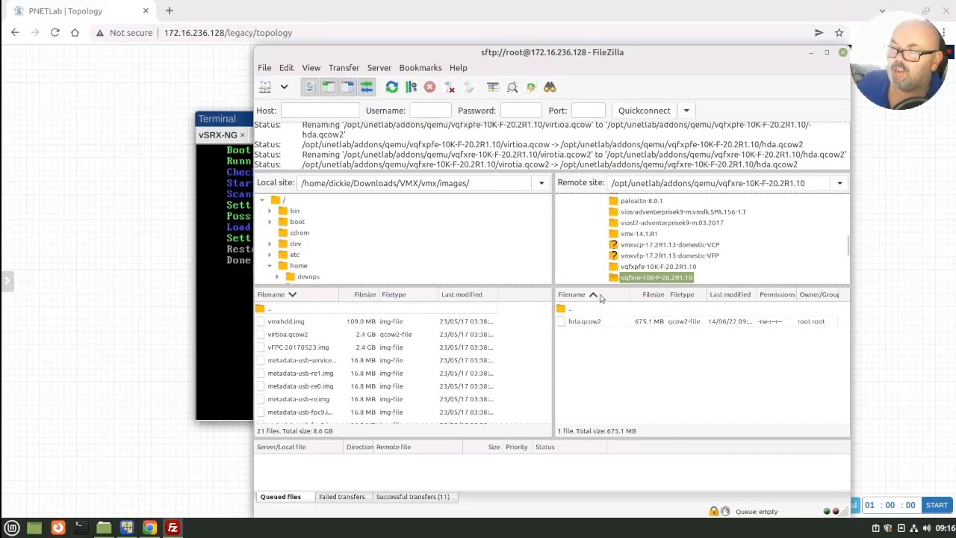
pyautogui.click(625, 267)
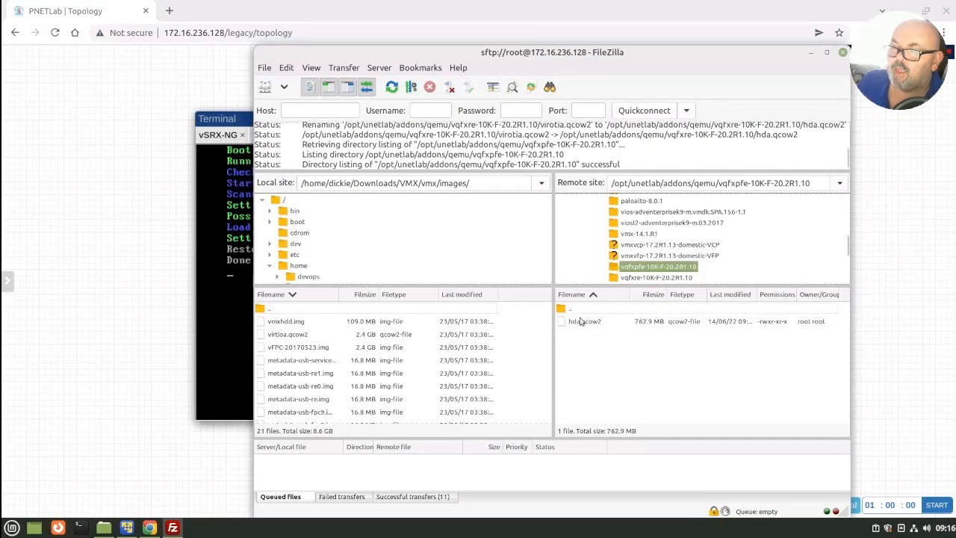
pyautogui.click(218, 347)
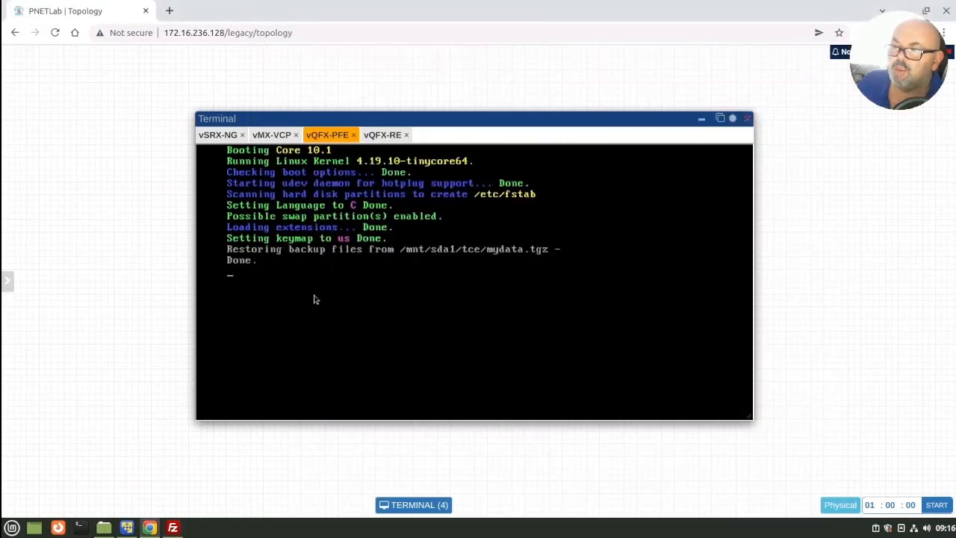
# Step: Check the boot progress in the vQFX-RE, vSRX-NG and vMX-VCP terminals, returning to vQFX-RE
pyautogui.click(382, 136)
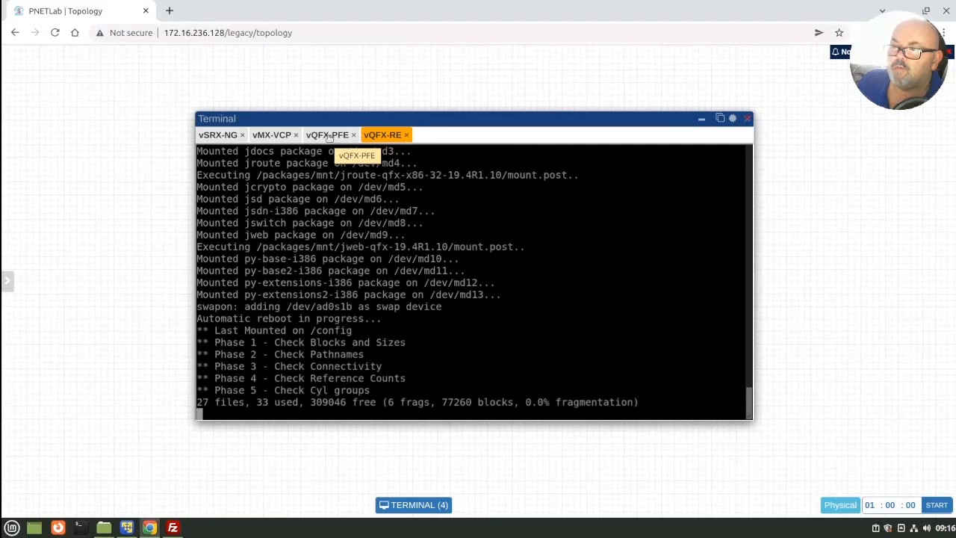
pyautogui.click(228, 136)
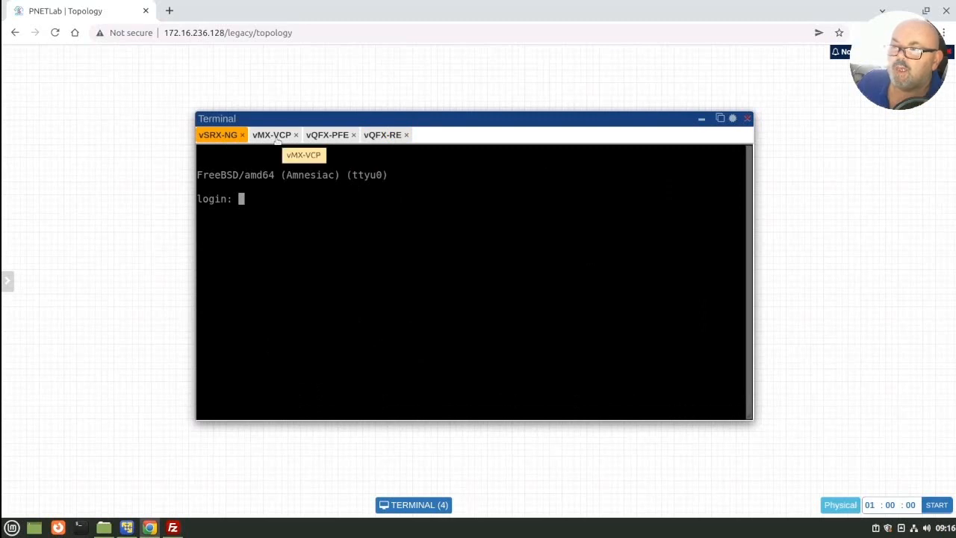
pyautogui.click(276, 141)
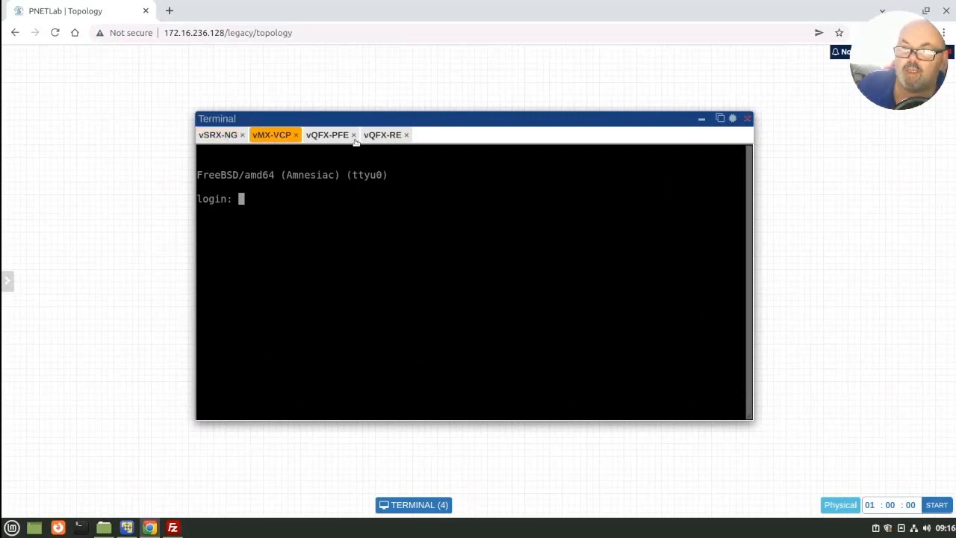
pyautogui.click(391, 139)
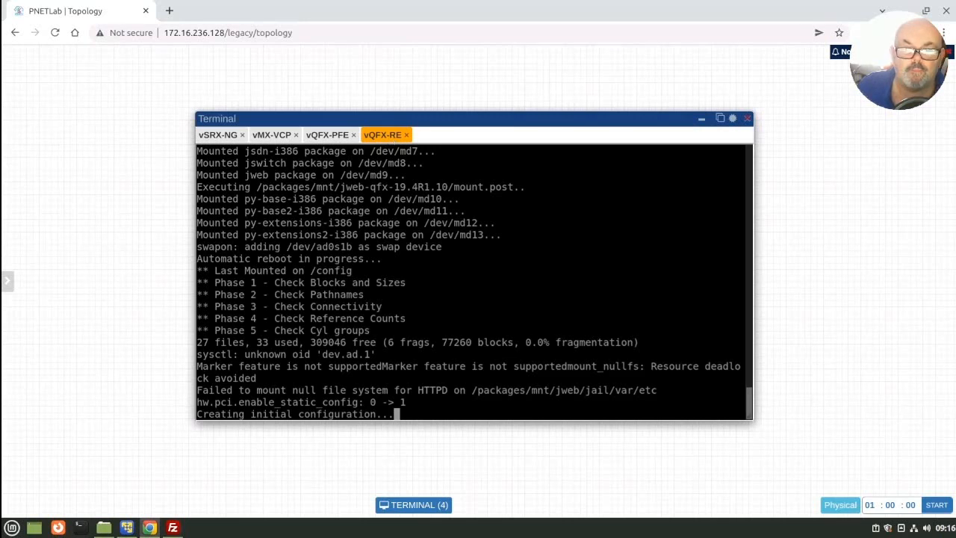
# Step: Log in to the vQFX-RE terminal as root with the account password, and start the Junos CLI
pyautogui.moveTo(7, 281)
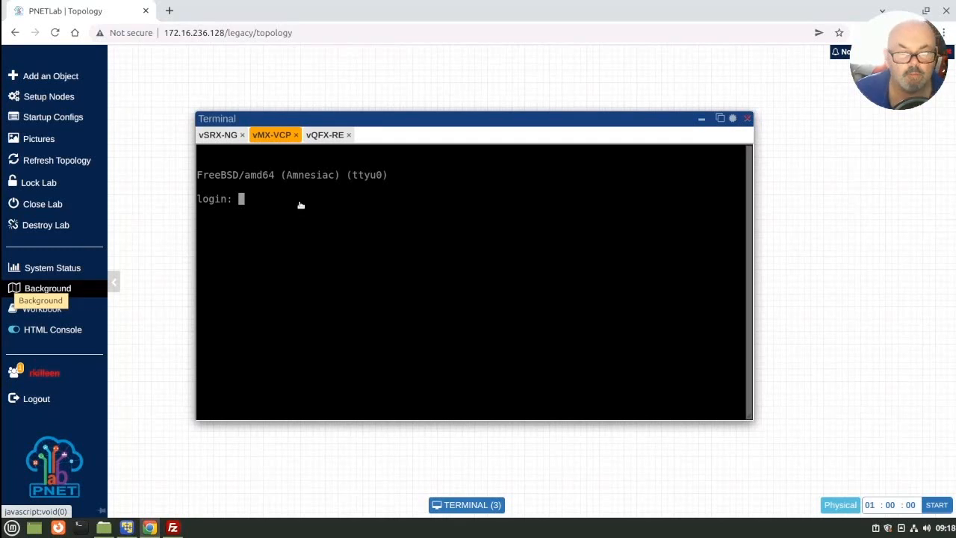
pyautogui.click(327, 137)
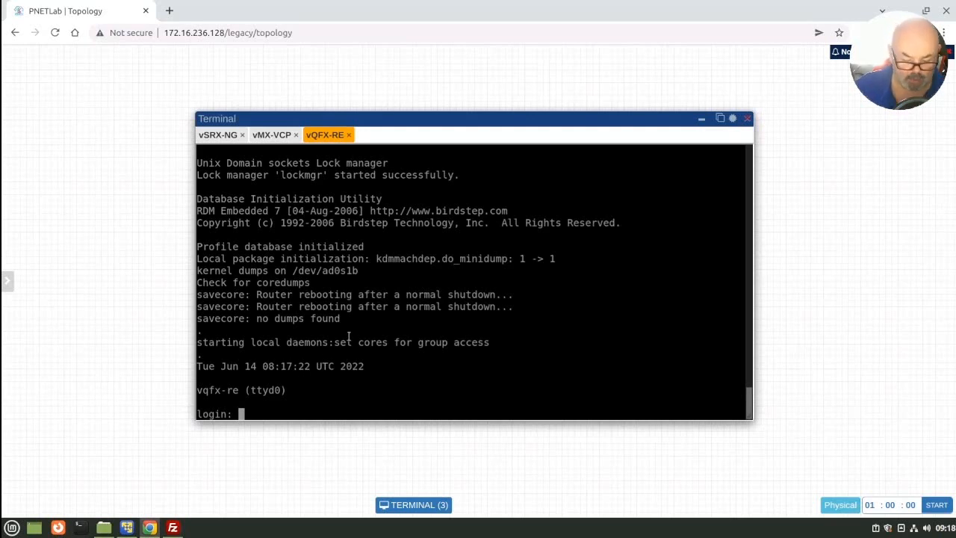
pyautogui.write('root')
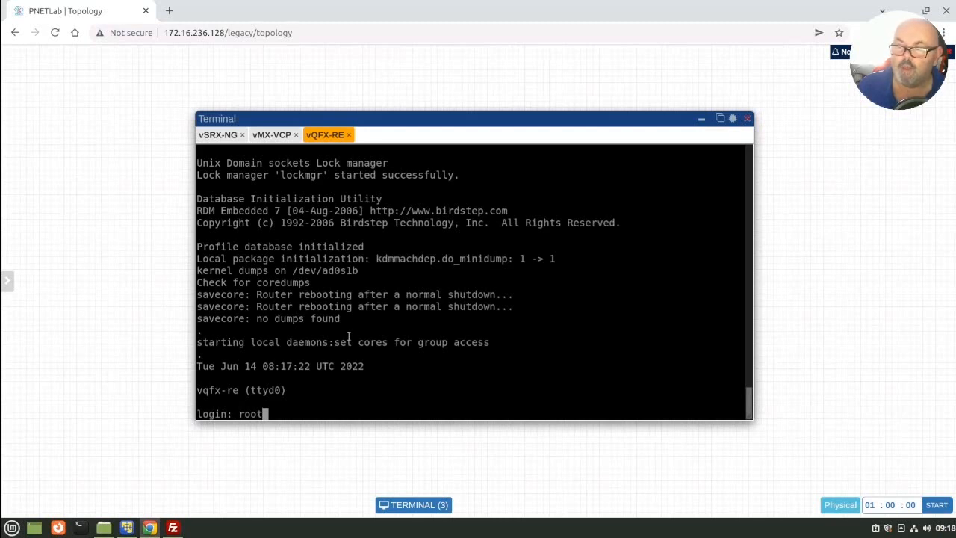
pyautogui.press('Return')
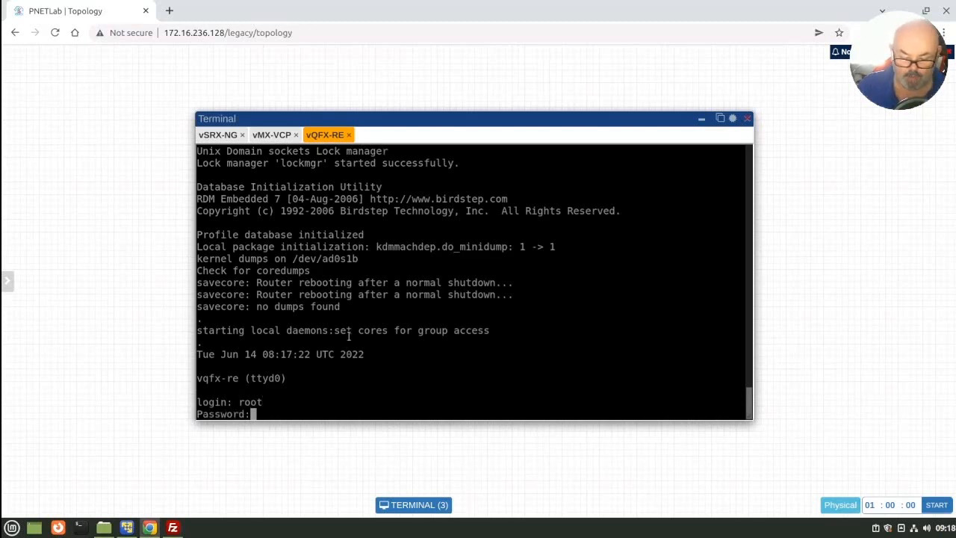
pyautogui.press('Return')
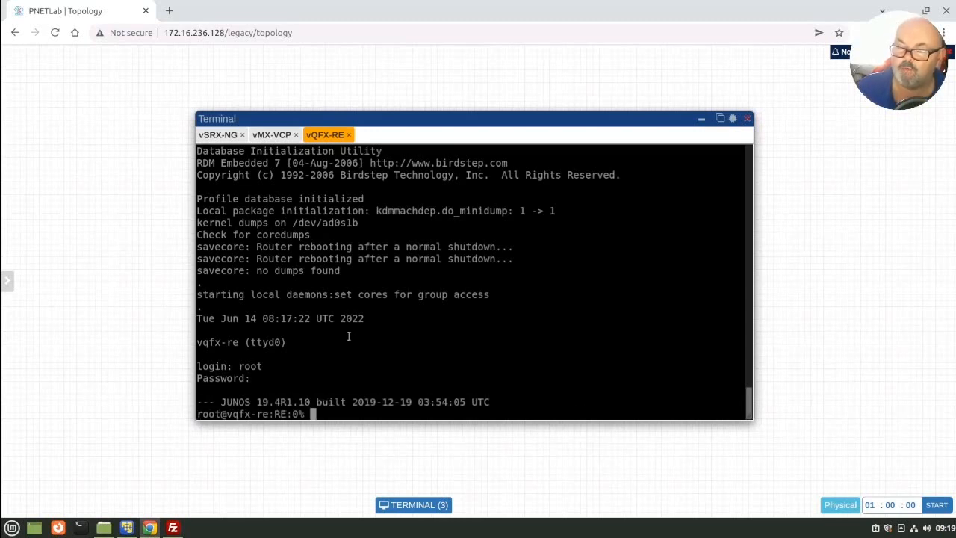
pyautogui.write('cli')
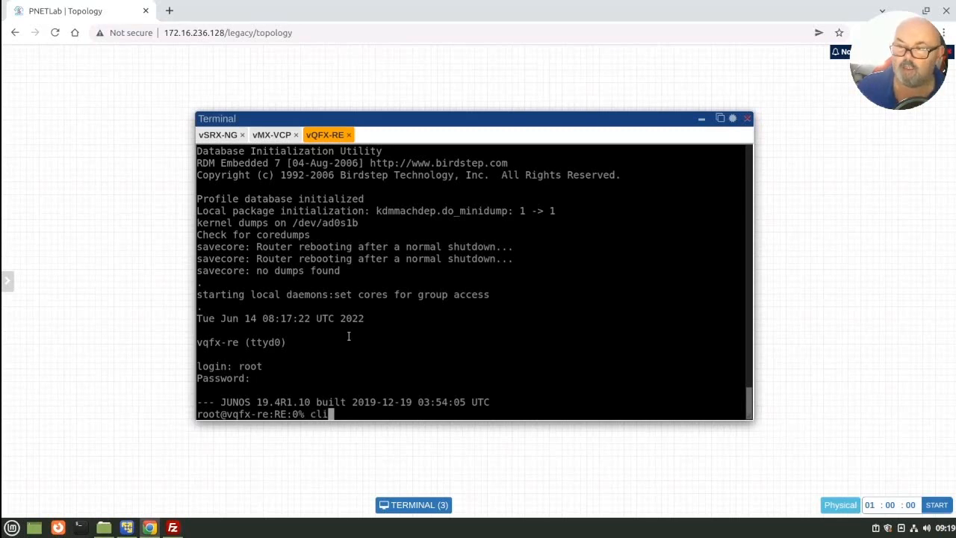
pyautogui.press('Return')
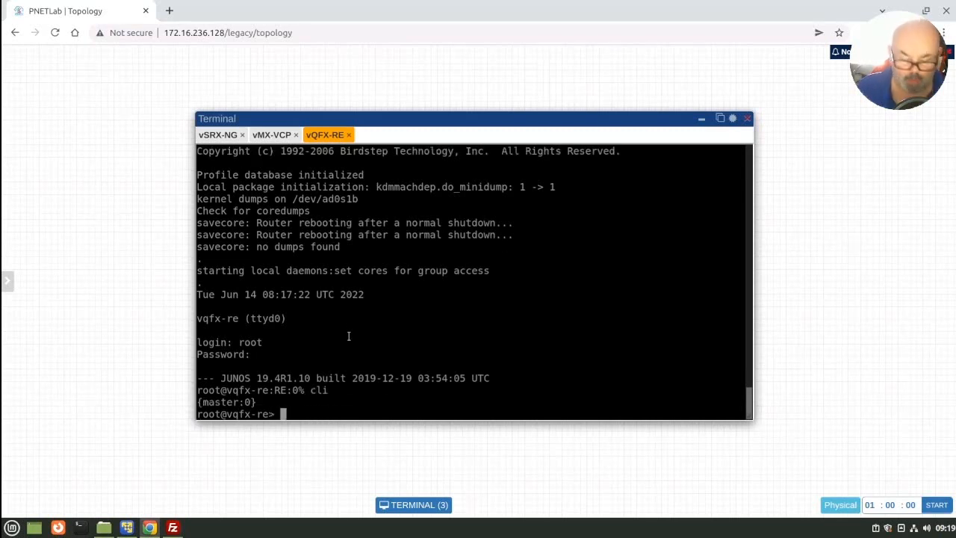
# Step: Run show interfaces terse on vQFX-RE and page through the whole interface list
pyautogui.write('sho')
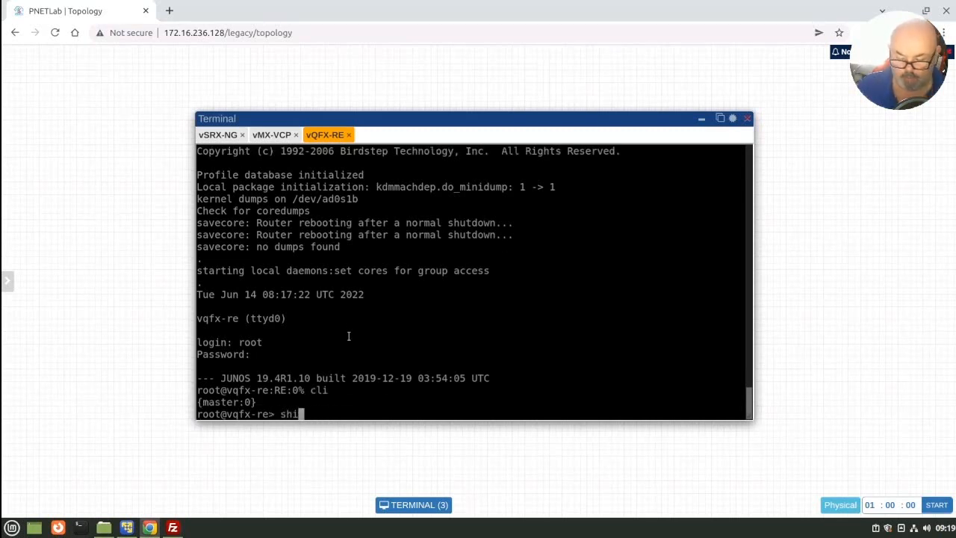
pyautogui.write('w ')
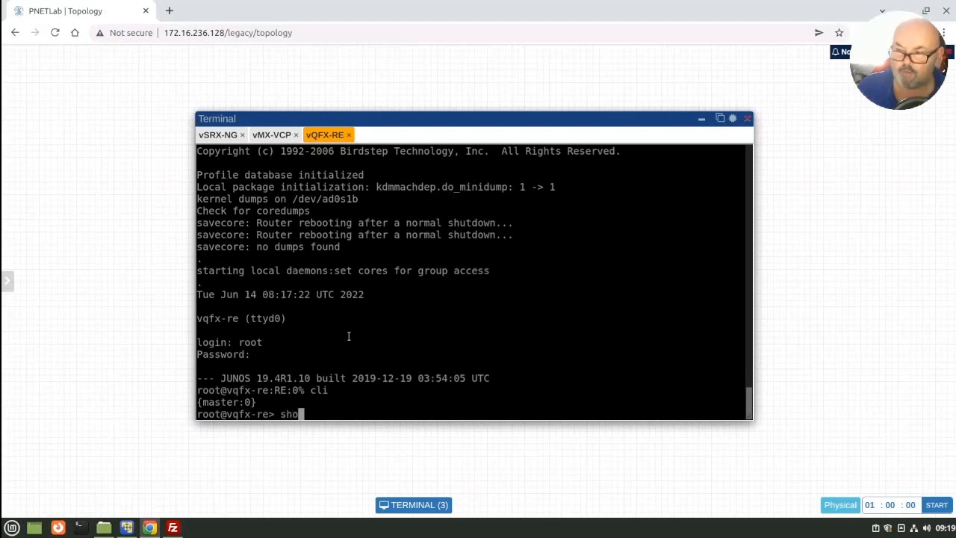
pyautogui.write('int')
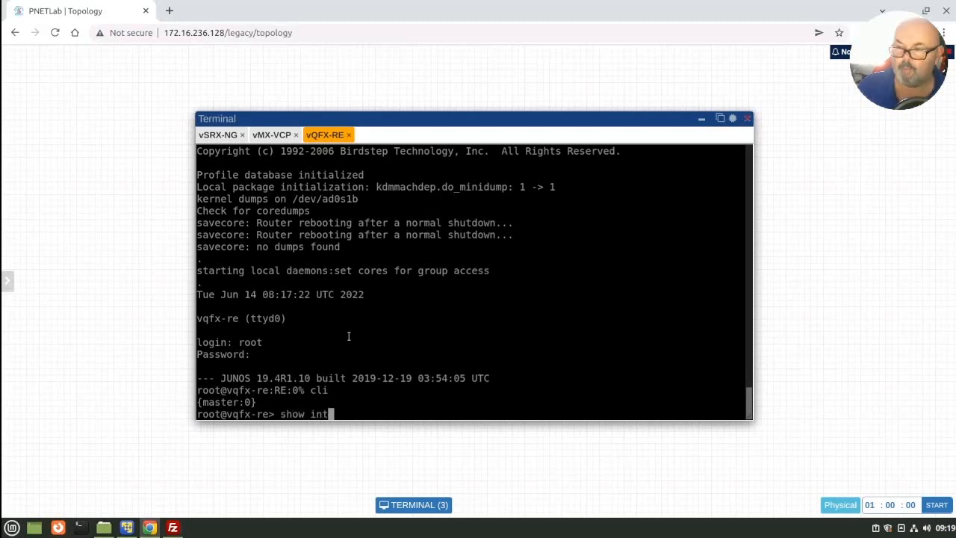
pyautogui.write('erfaces terse')
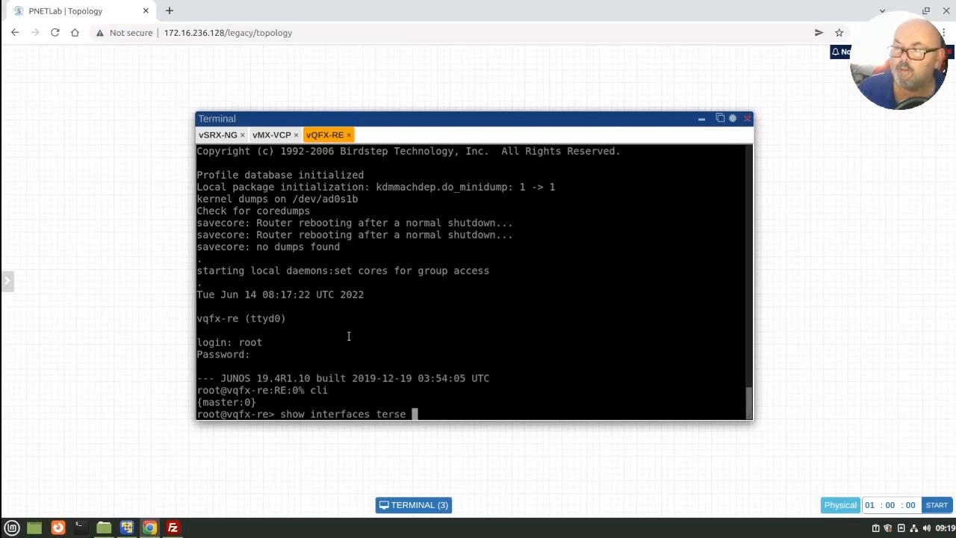
pyautogui.press('Return')
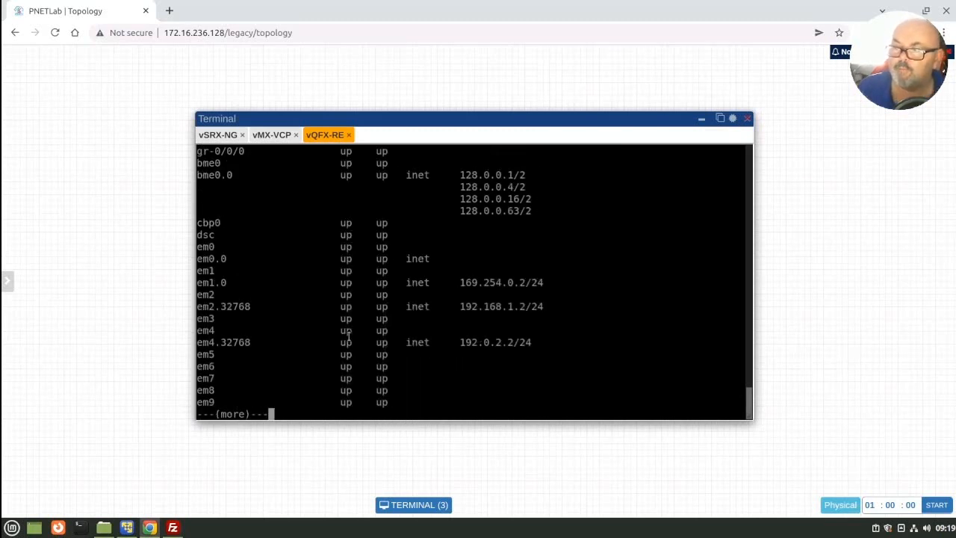
pyautogui.press('space')
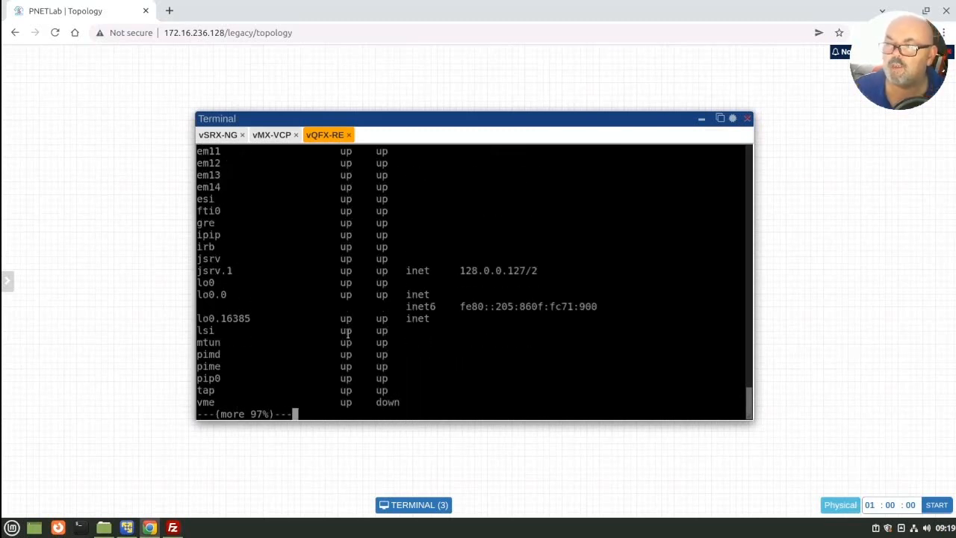
pyautogui.press('space')
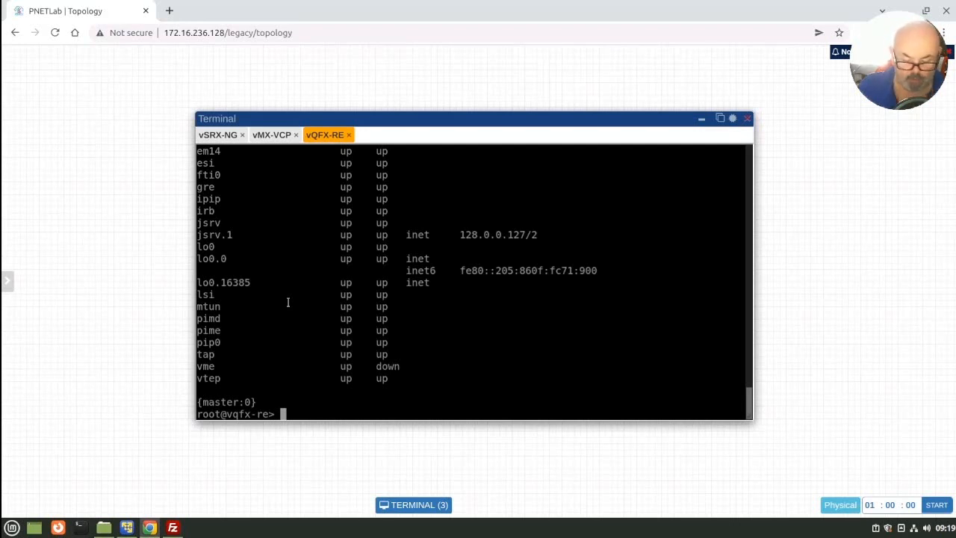
# Step: Check the vQFX-RE line cards with show chassis fpc, and their PICs with show chassis fpc pic-status
pyautogui.write('show c')
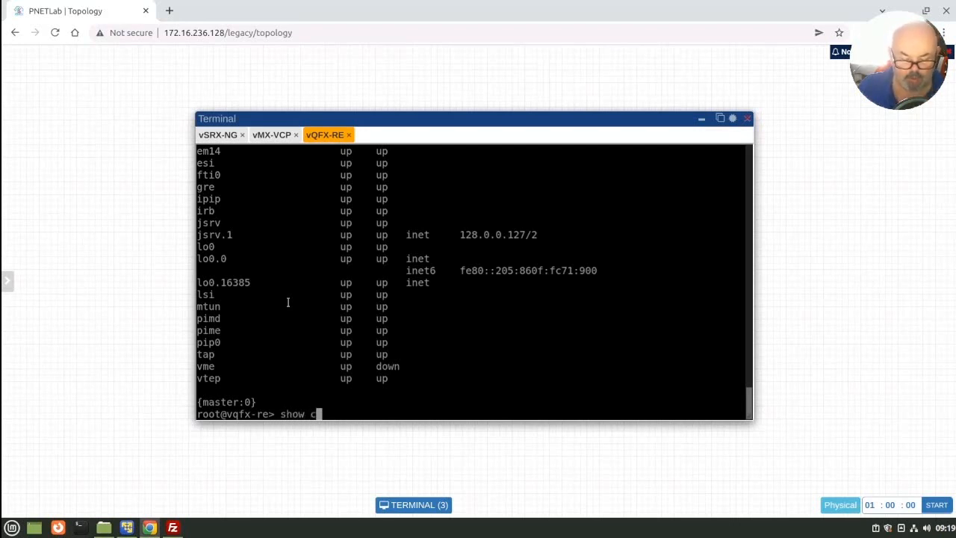
pyautogui.write('hassis fpc')
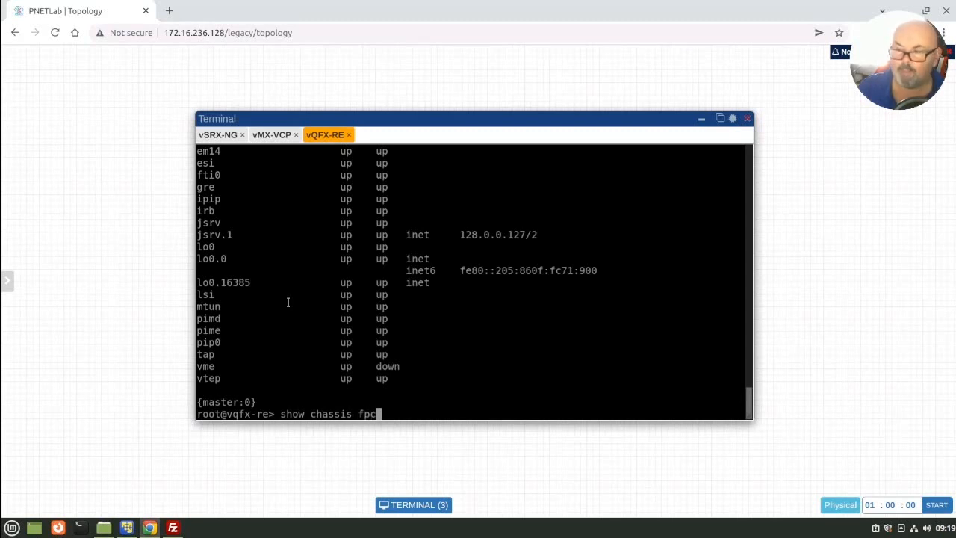
pyautogui.press('Return')
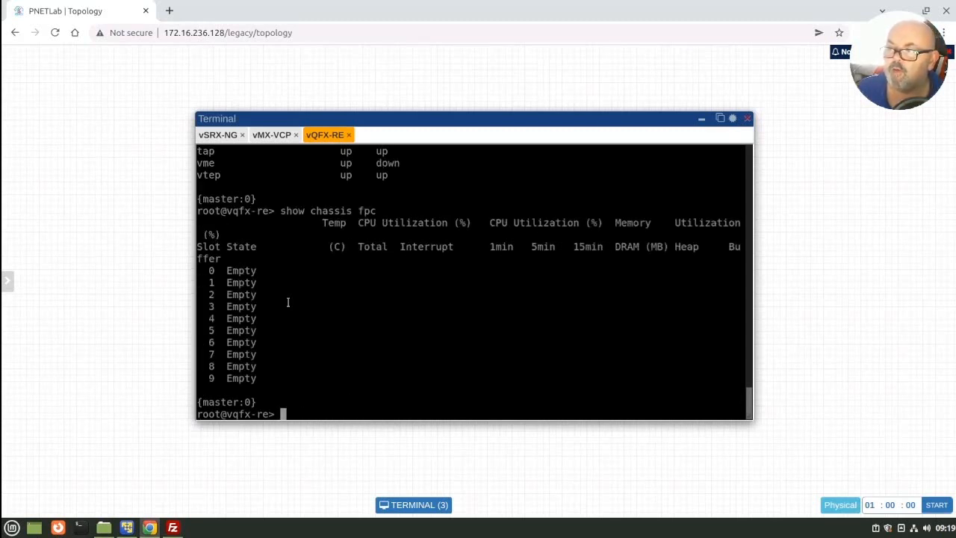
pyautogui.press('Up')
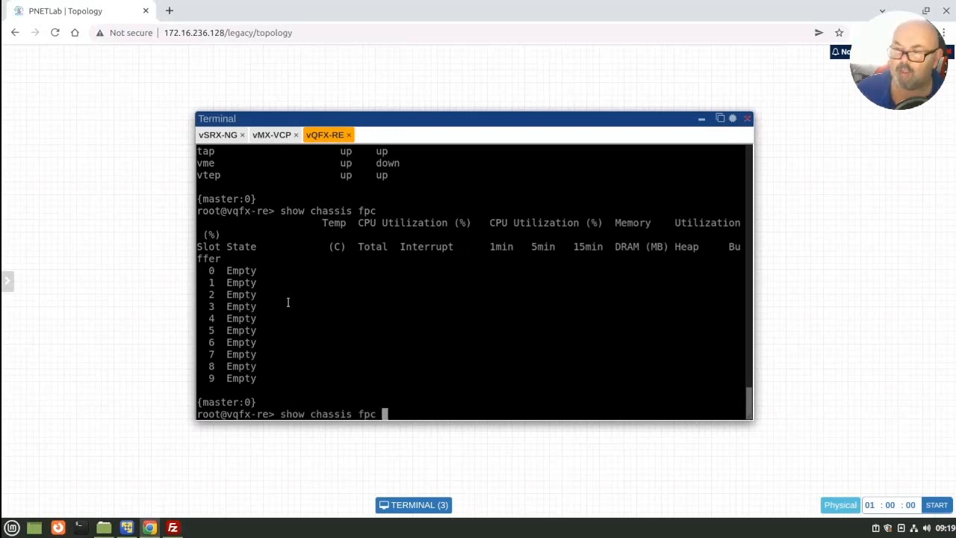
pyautogui.write('pic-status')
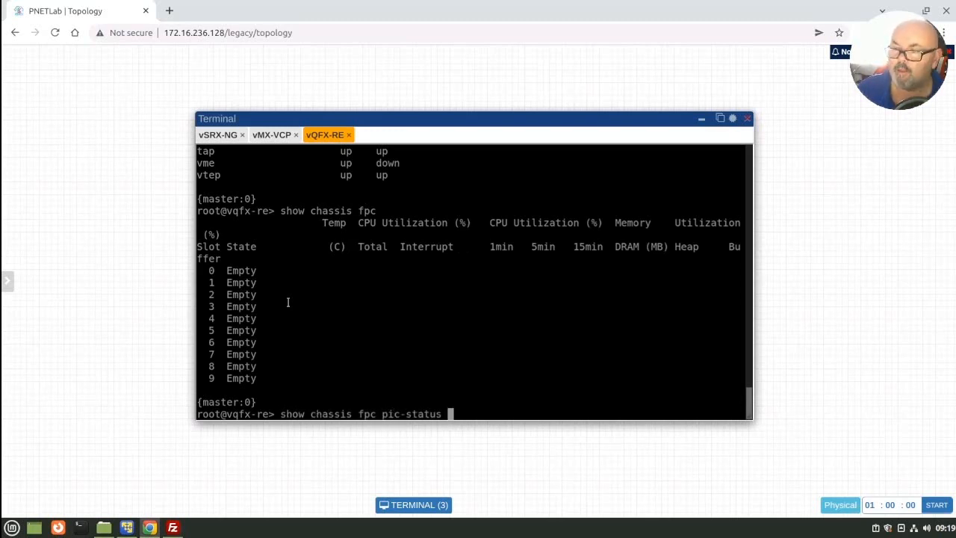
pyautogui.press('Return')
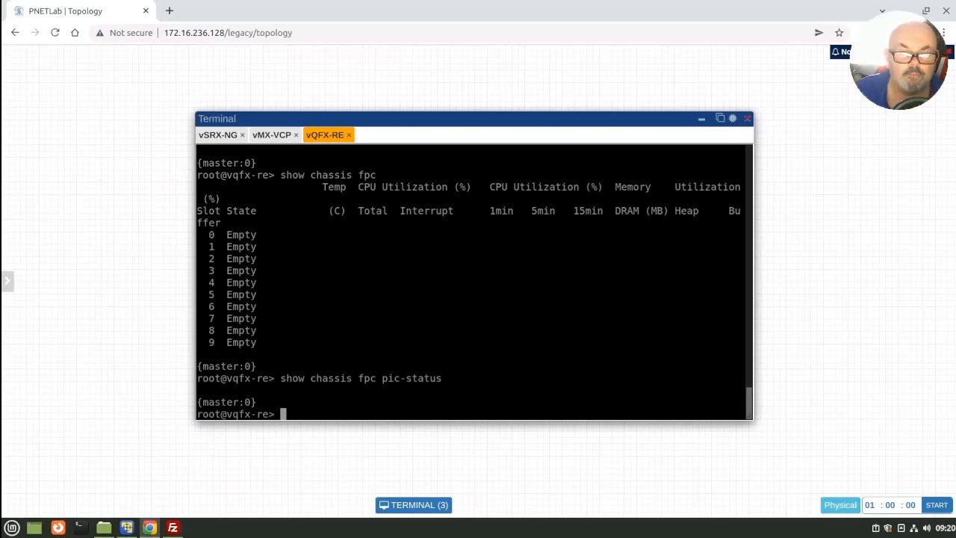
# Step: List the vQFX-RE interfaces again with show interfaces terse, review the xe-0/0/x entries, and quit the listing
pyautogui.moveTo(2, 225)
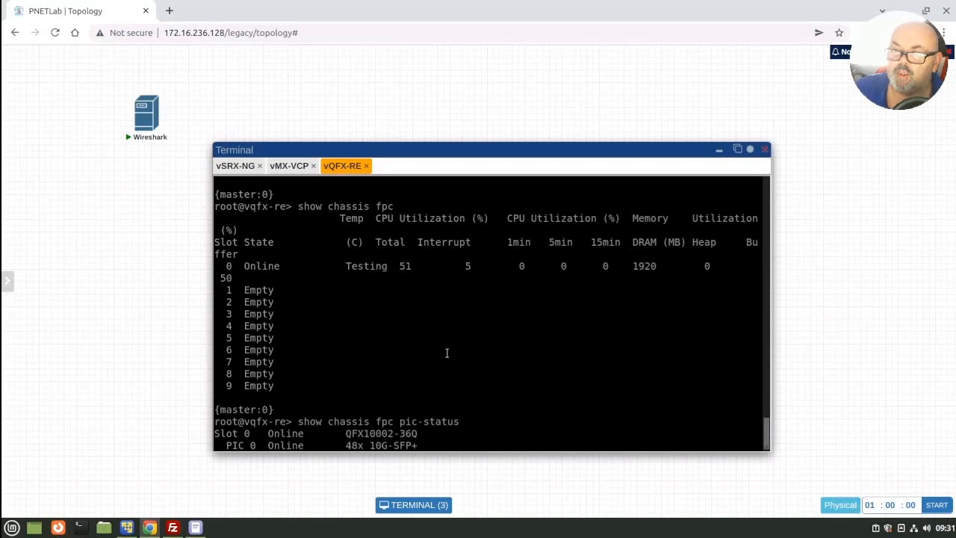
pyautogui.press('Return')
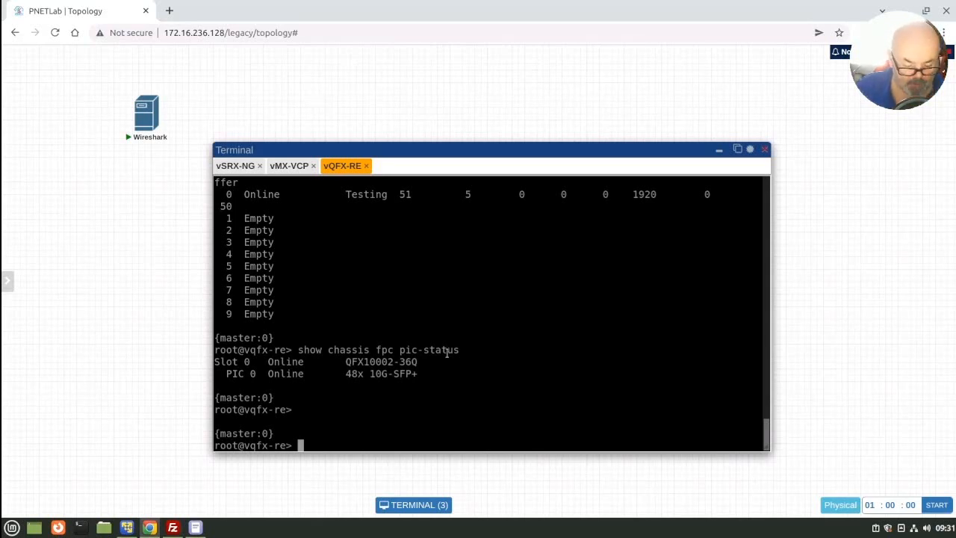
pyautogui.write('show ')
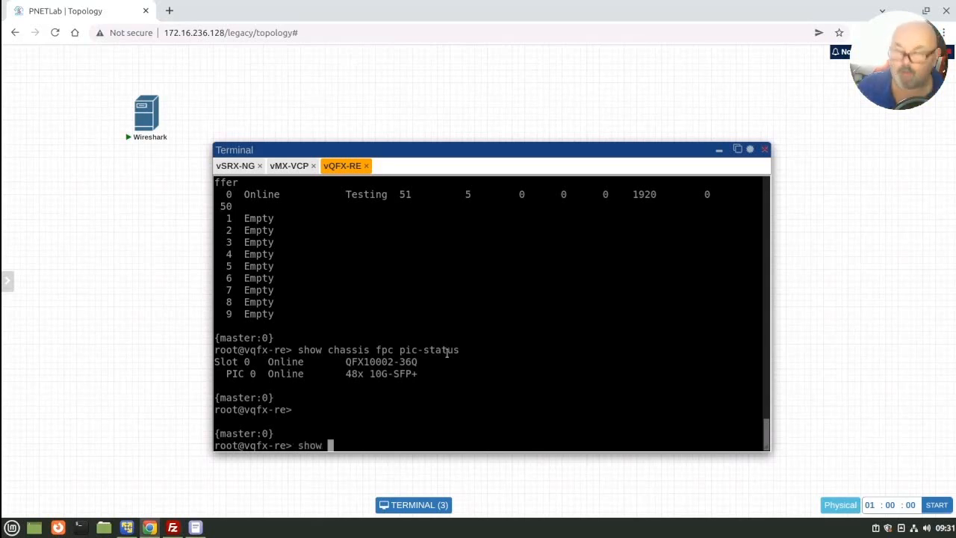
pyautogui.write('in')
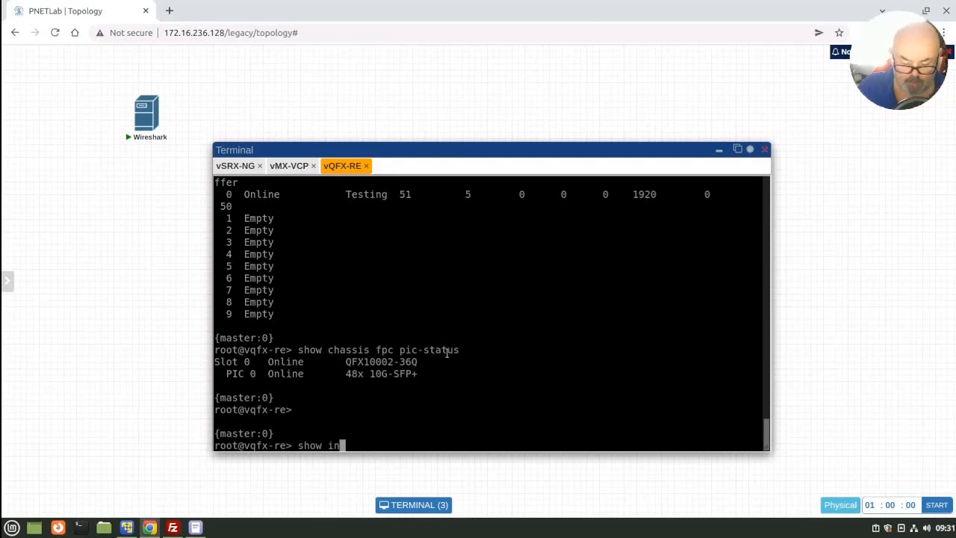
pyautogui.write('terfaces terse')
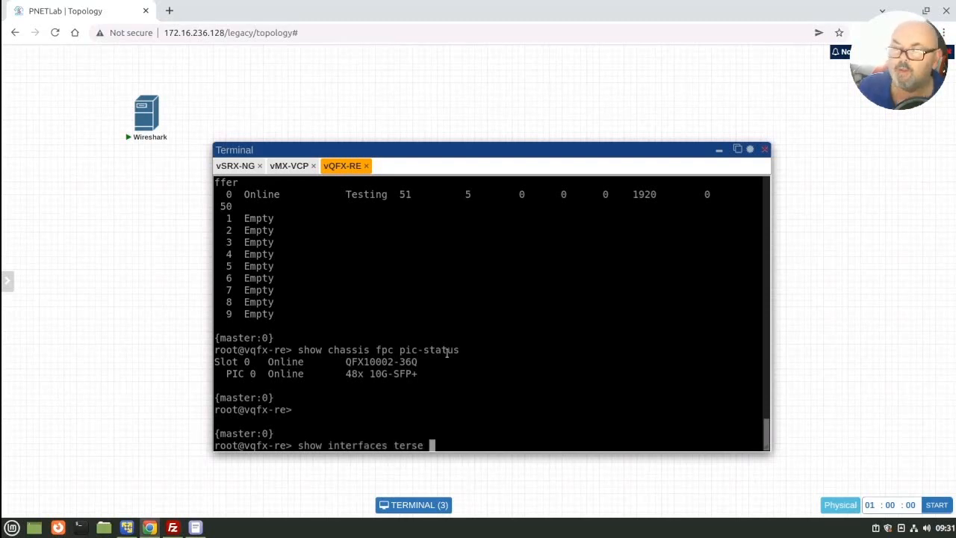
pyautogui.press('Return')
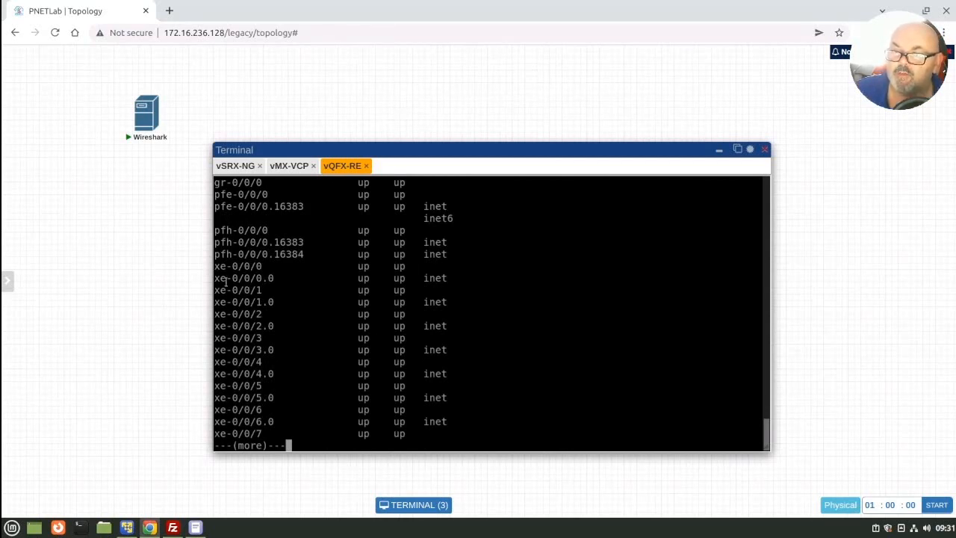
pyautogui.press('space')
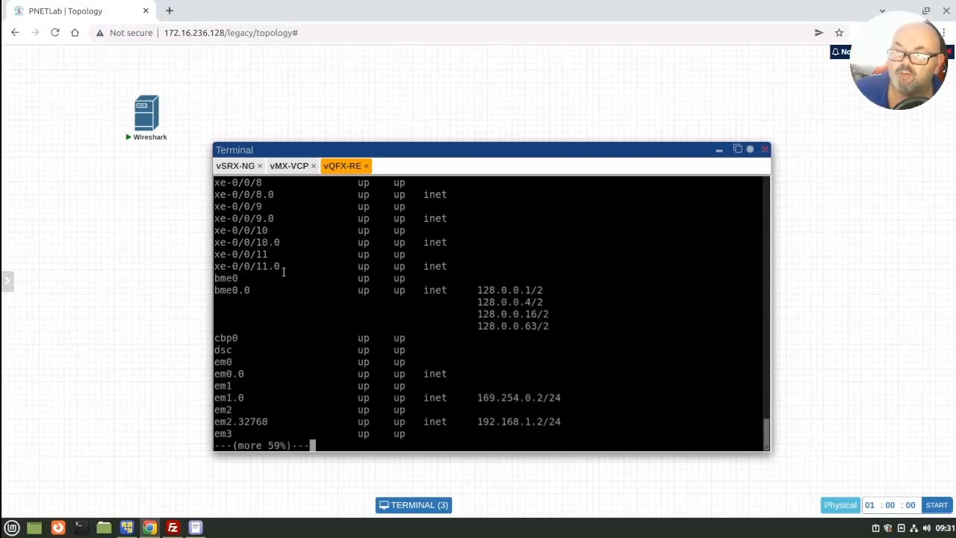
pyautogui.scroll(6, 283, 272)
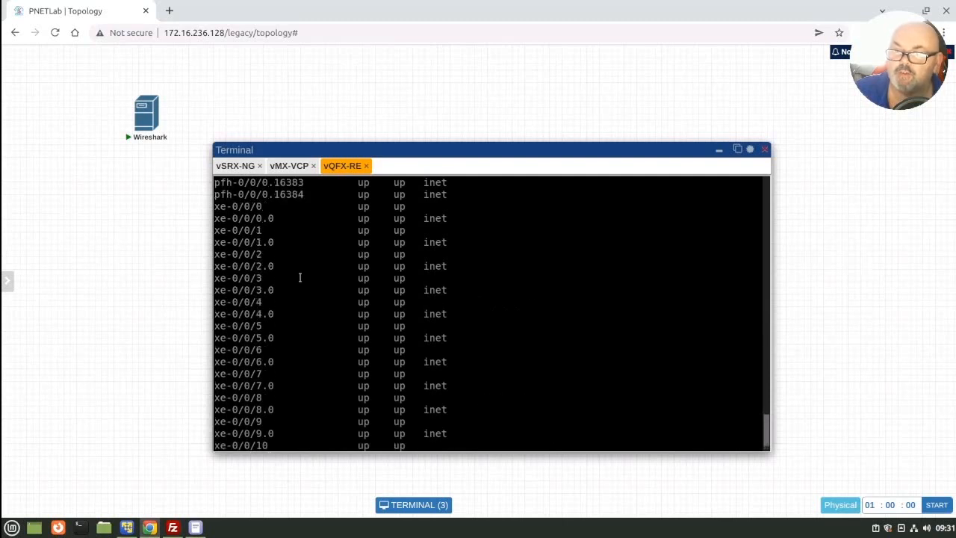
pyautogui.scroll(-6, 299, 277)
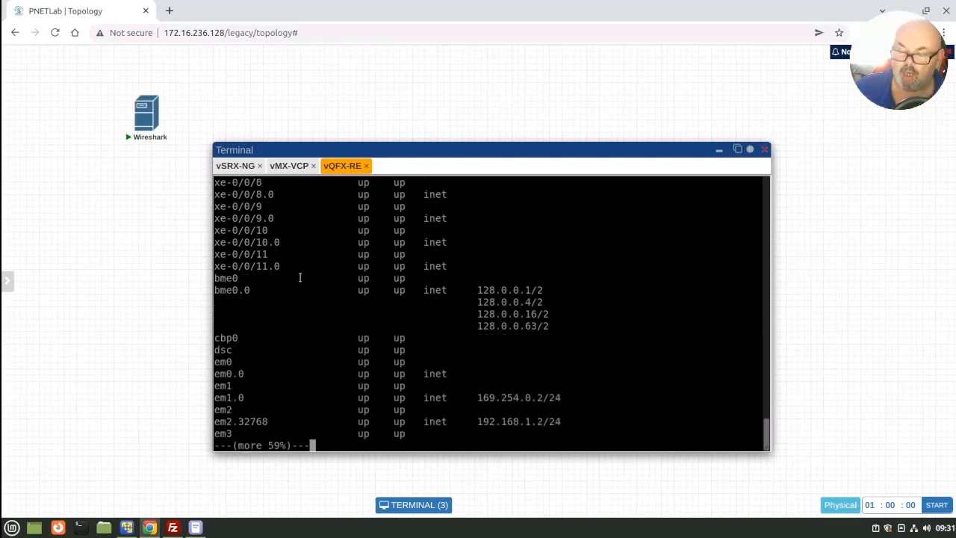
pyautogui.write('qfx-re> ')
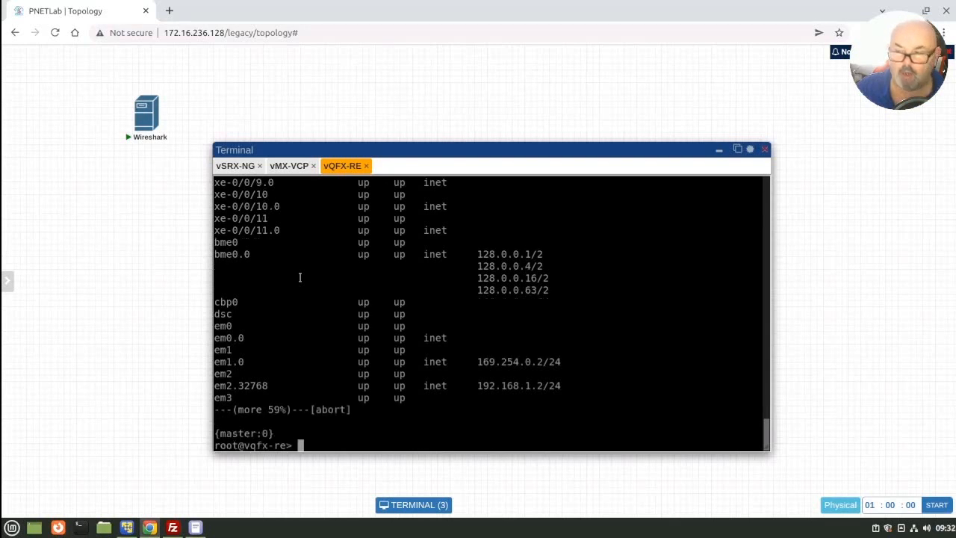
pyautogui.write('show')
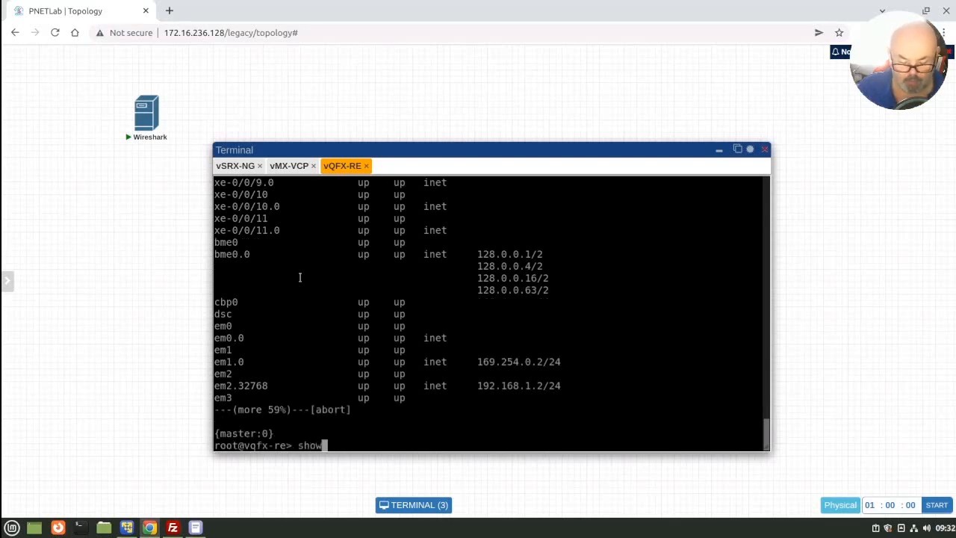
pyautogui.write(' conf')
# Step: Run show configuration on vQFX-RE, examine the system services and default interface DHCP settings, and quit the listing
pyautogui.press('Tab')
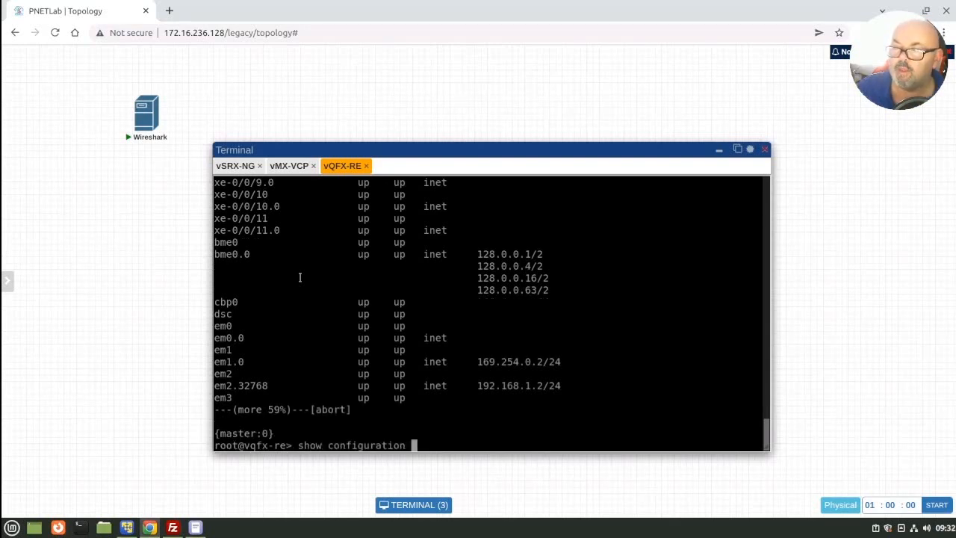
pyautogui.press('Return')
pyautogui.press('space')
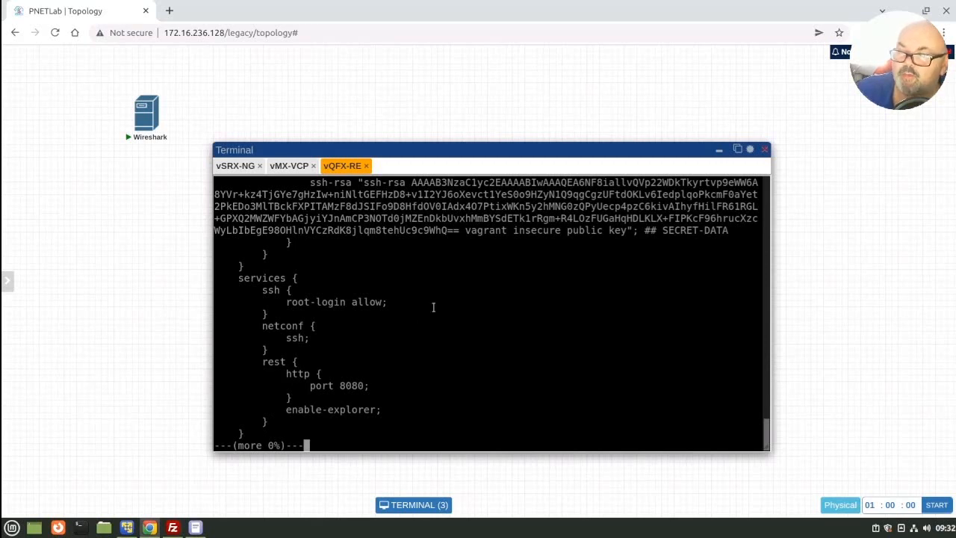
pyautogui.press('space')
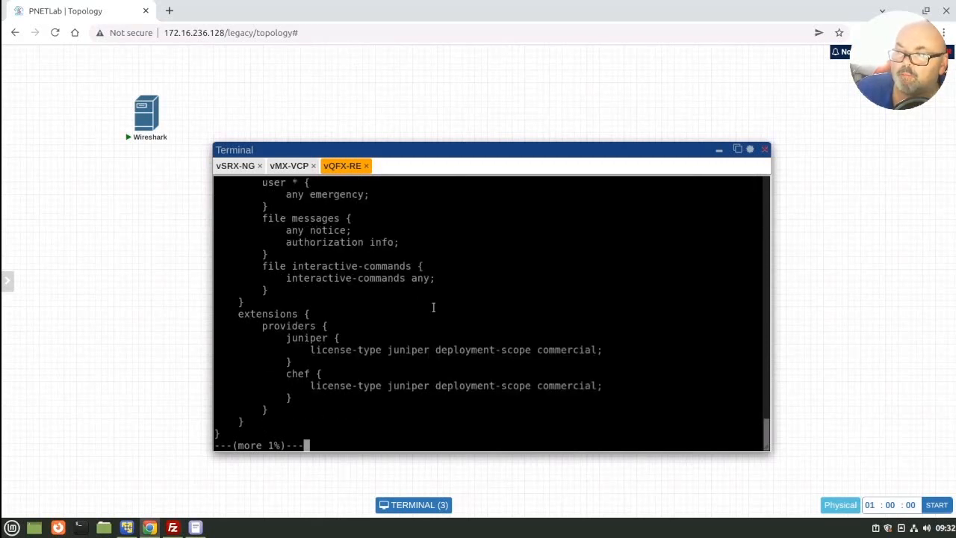
pyautogui.press('space')
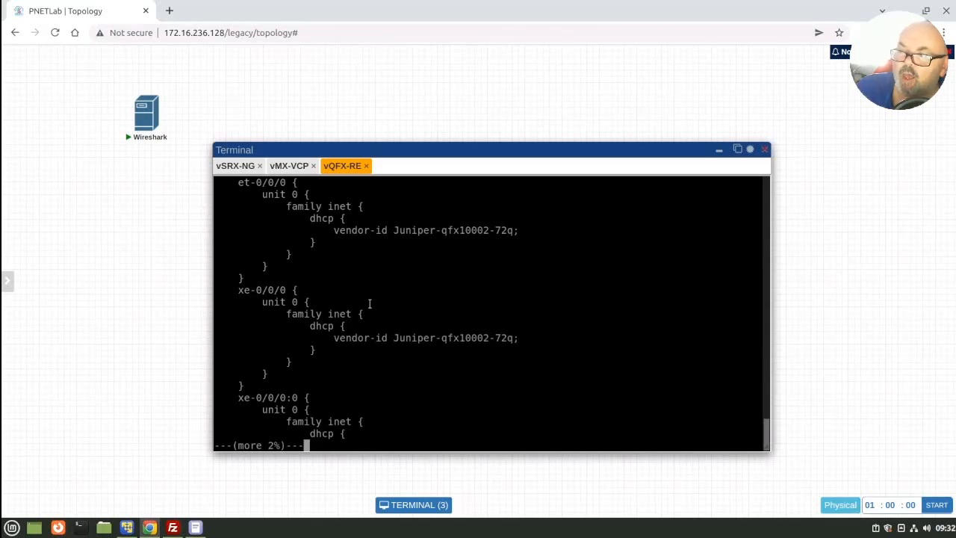
pyautogui.press('space')
pyautogui.press('space')
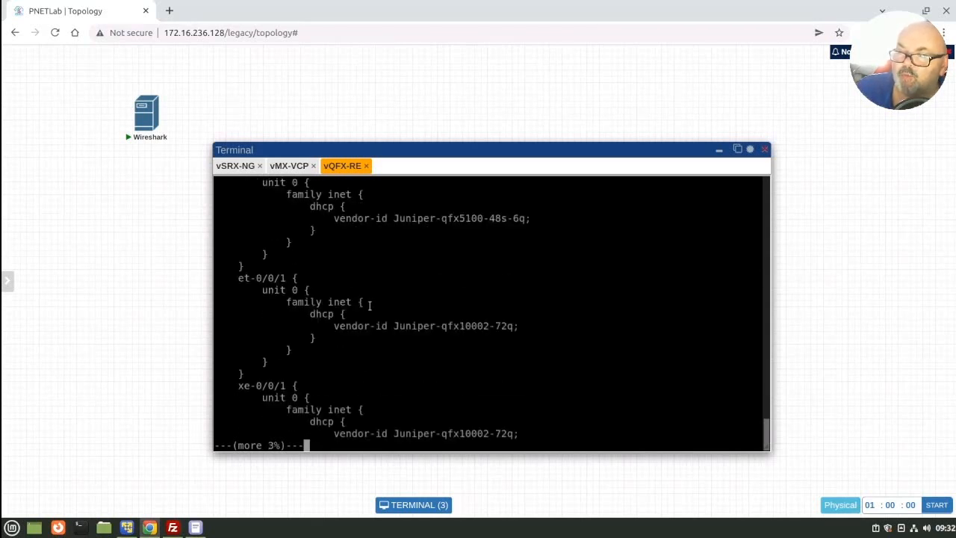
pyautogui.press('space')
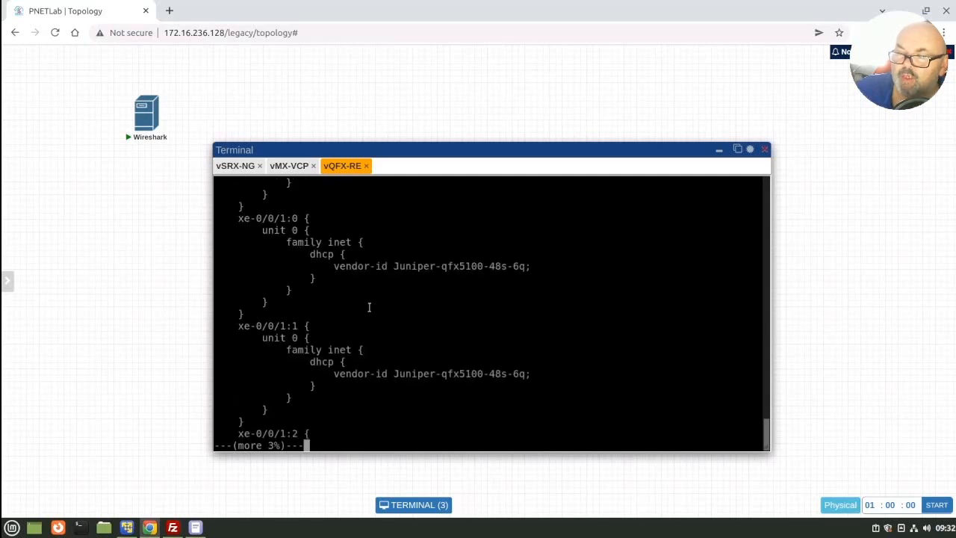
pyautogui.press('space')
pyautogui.press('space')
pyautogui.press('space')
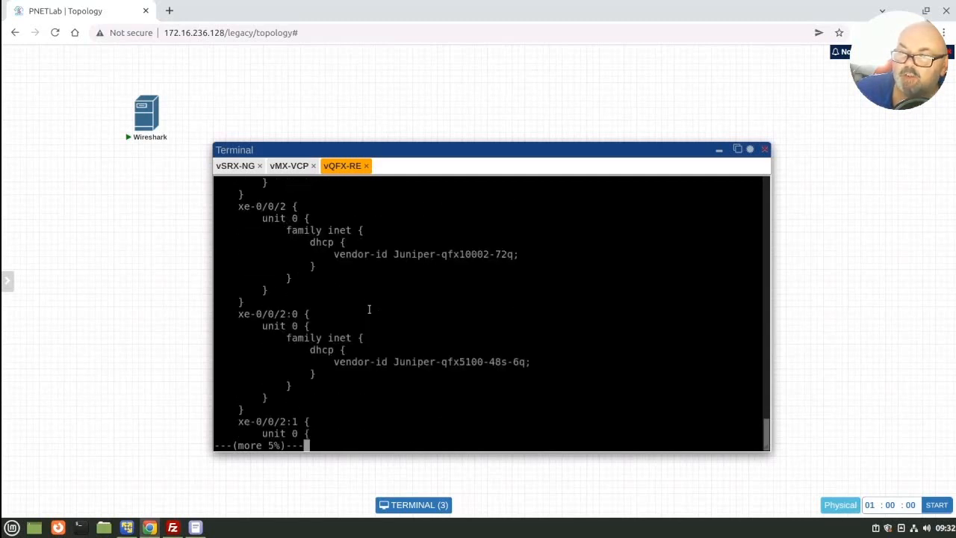
pyautogui.press('space')
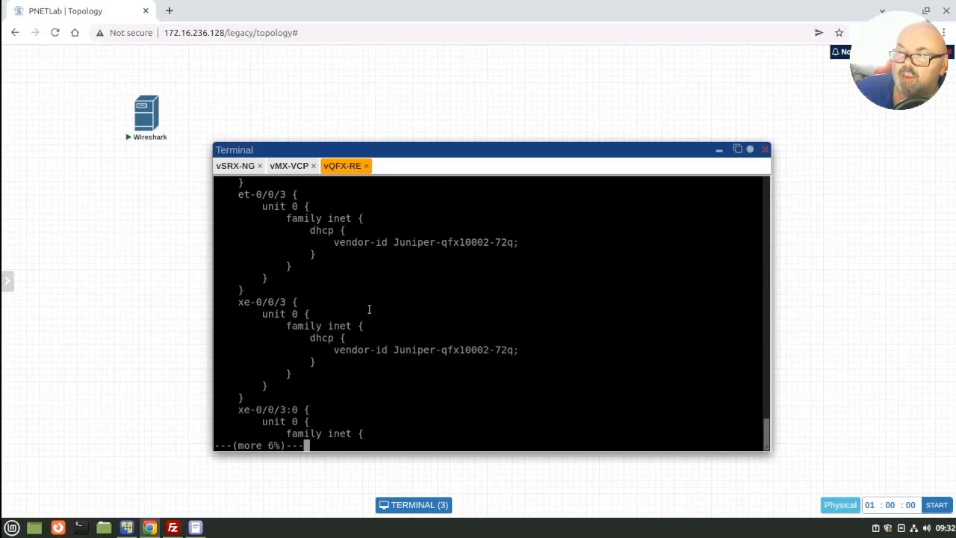
pyautogui.press('space')
pyautogui.press('space')
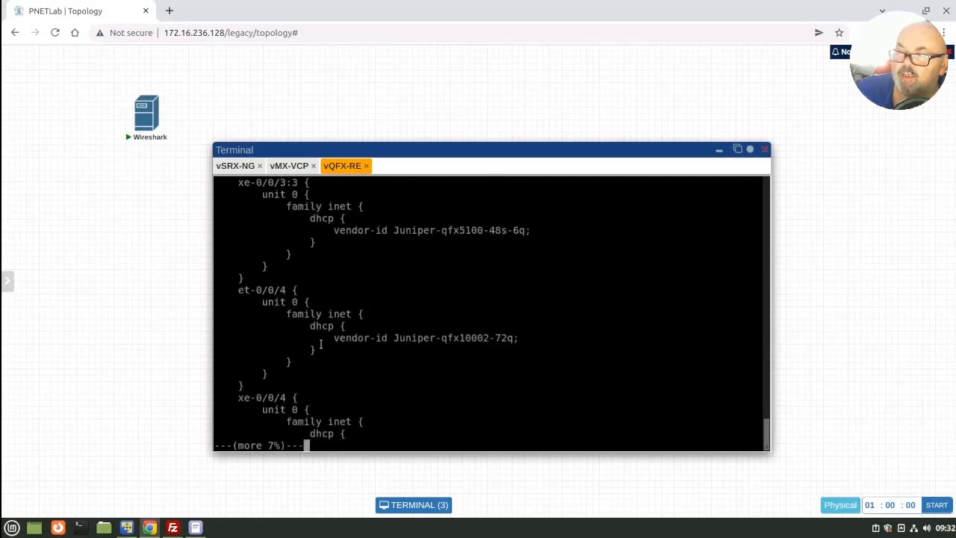
pyautogui.press('space')
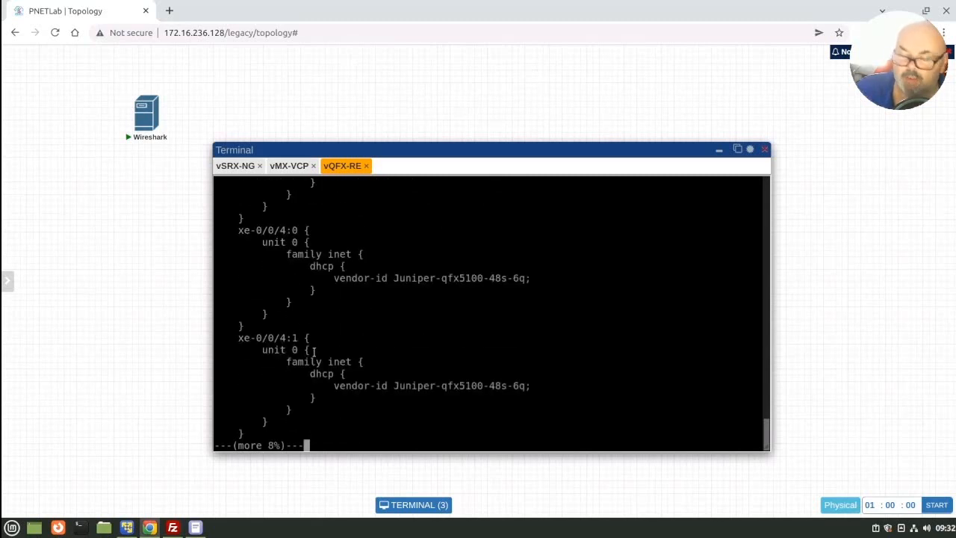
pyautogui.press('q')
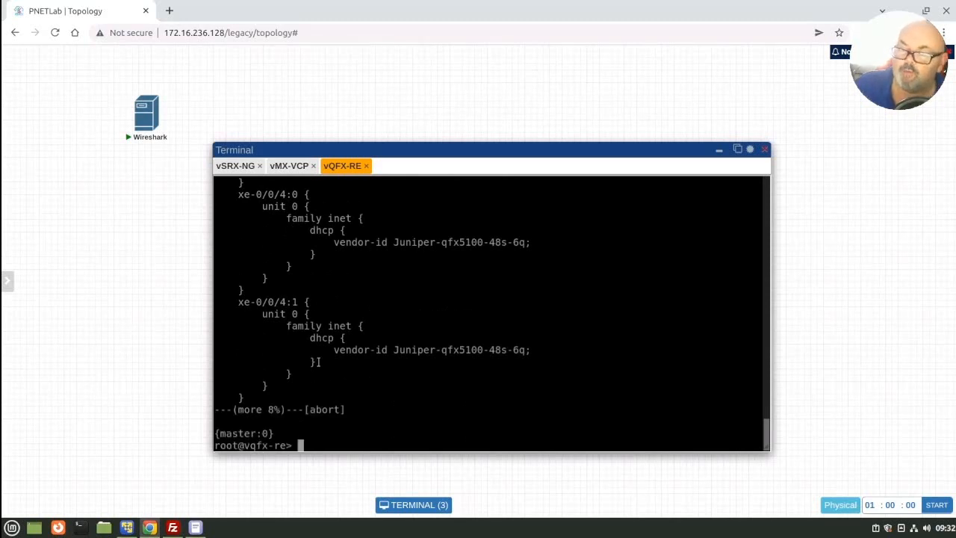
# Step: Consult the wildcard delete commands in the eve-ng qemu details notes, and enter configuration mode on vQFX-RE with configure
pyautogui.click(196, 527)
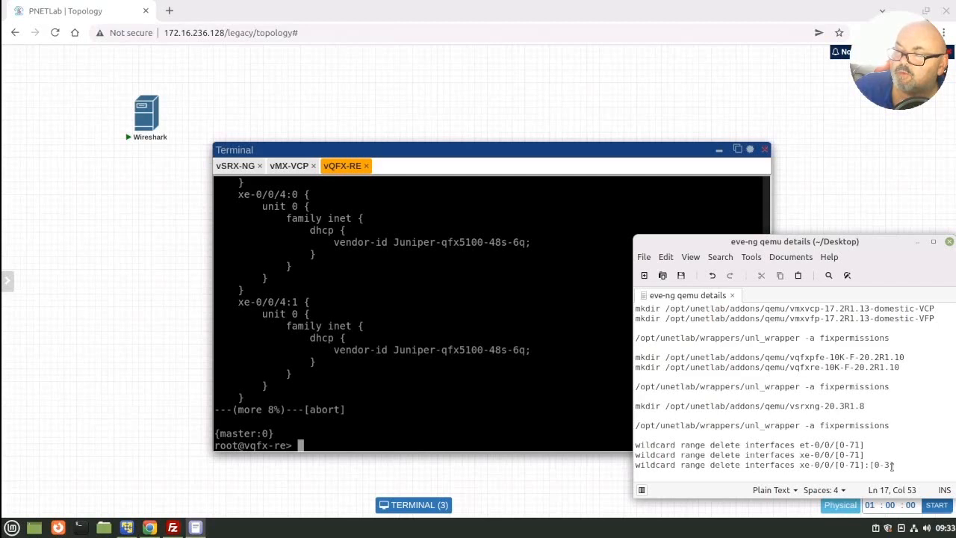
pyautogui.click(401, 440)
pyautogui.write('configure')
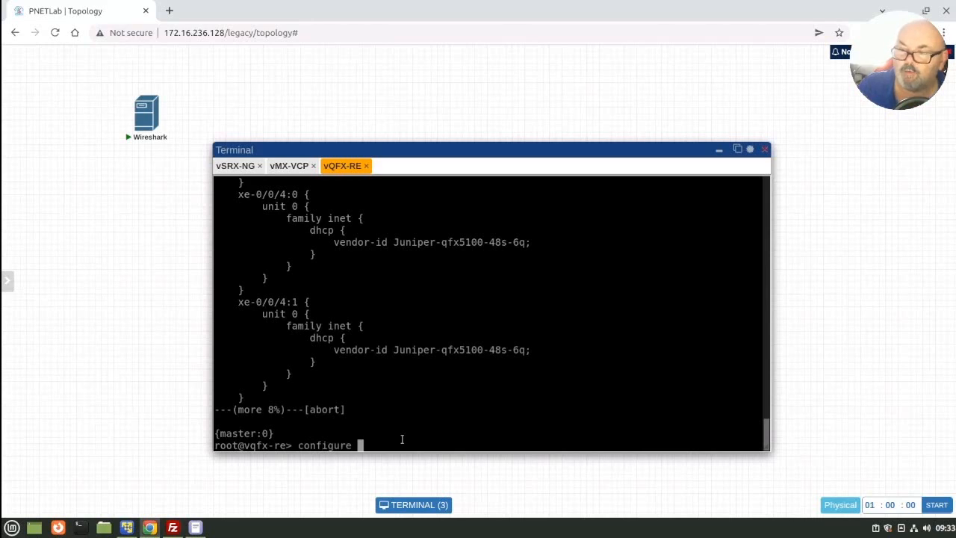
pyautogui.press('Return')
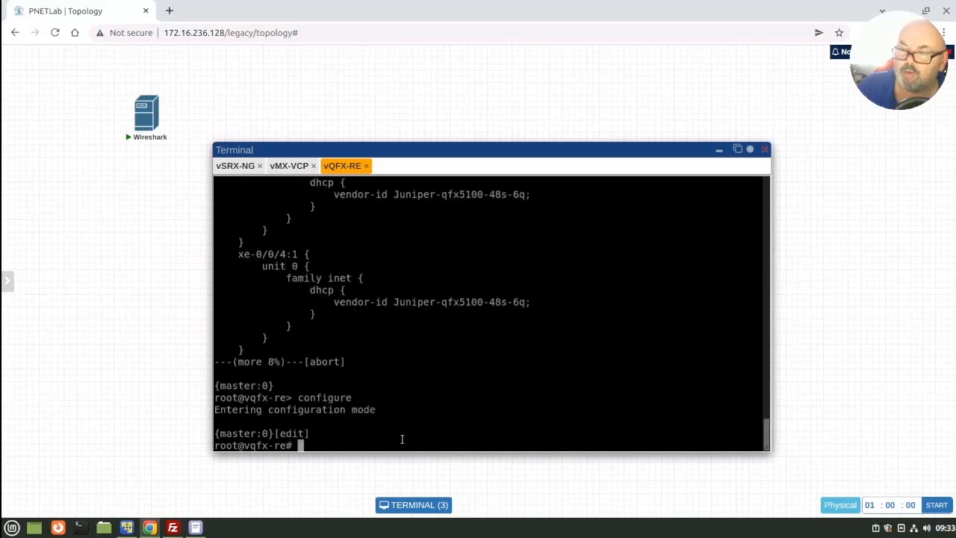
# Step: Select the wildcard range delete command for et-0/0/[0-71] in the notes for reference and return to the vQFX-RE terminal
pyautogui.click(195, 527)
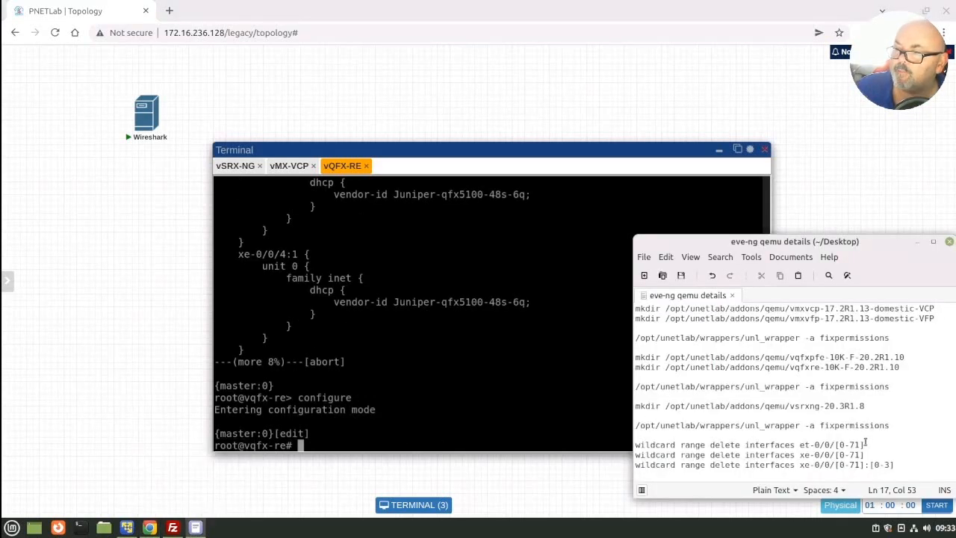
pyautogui.moveTo(864, 444); pyautogui.dragTo(635, 445)
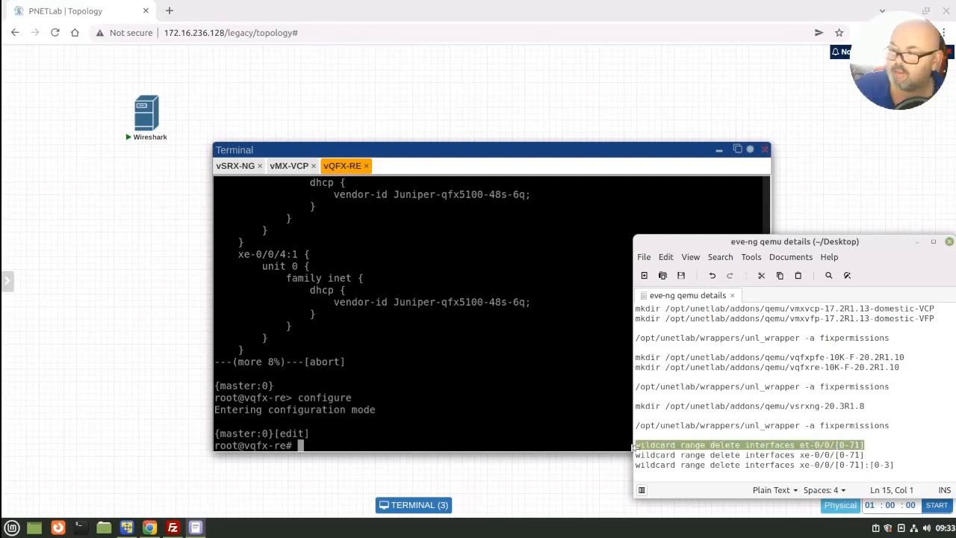
pyautogui.click(381, 441)
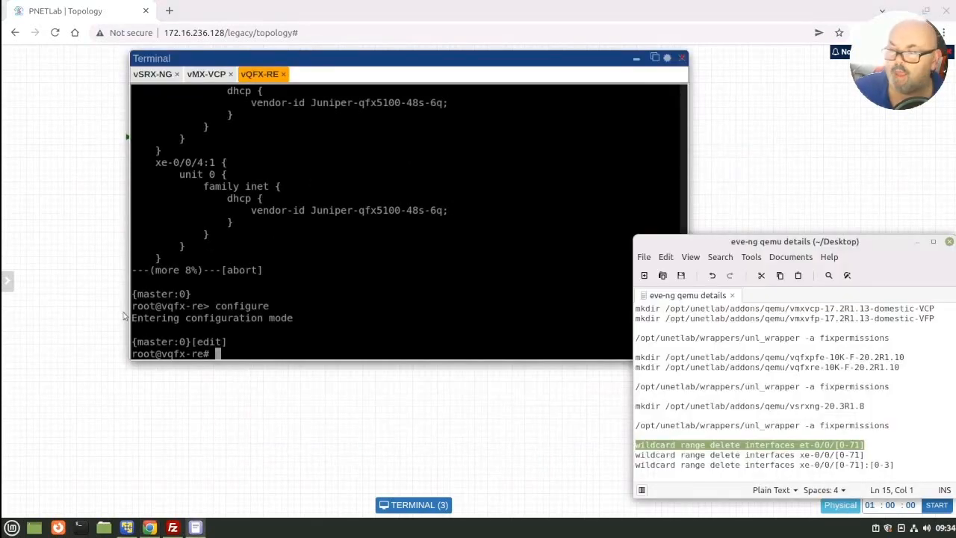
pyautogui.click(249, 347)
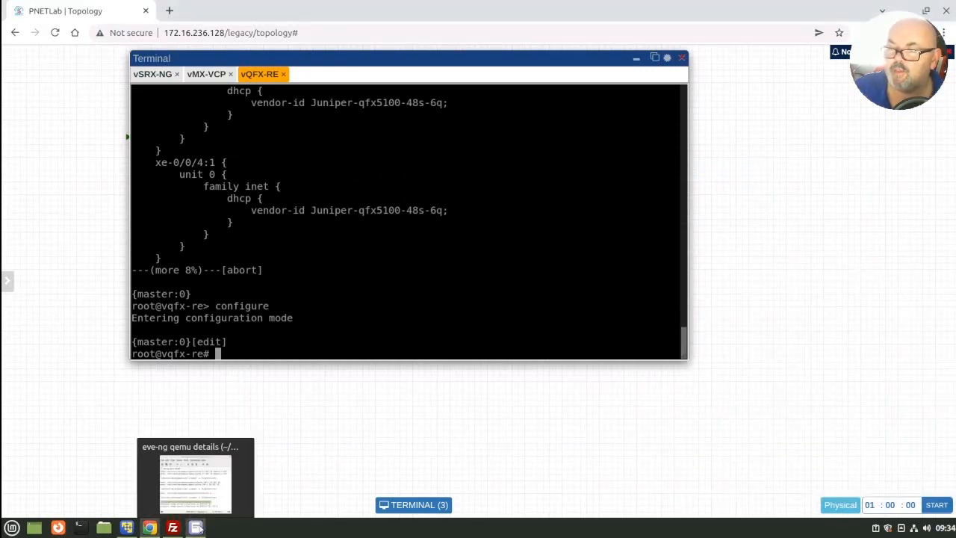
pyautogui.click(198, 527)
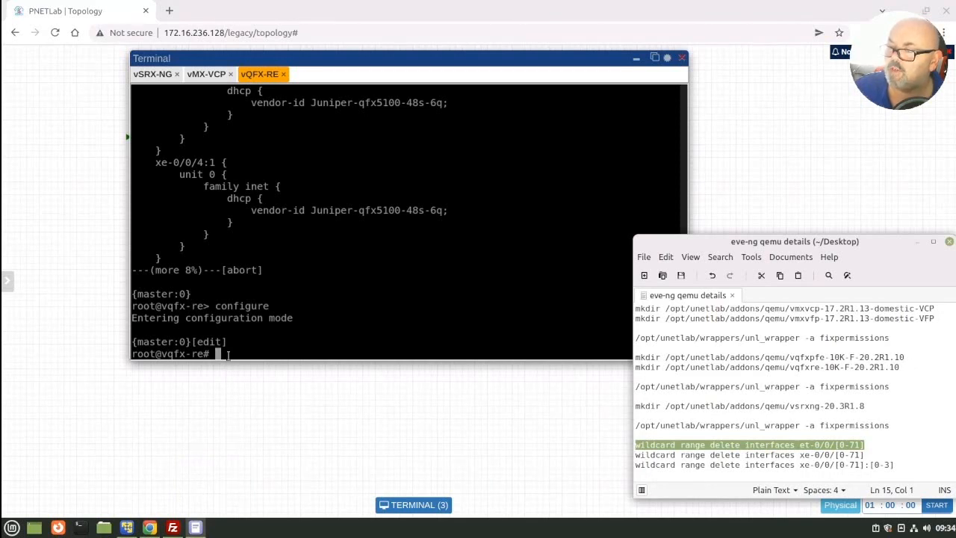
pyautogui.click(228, 355)
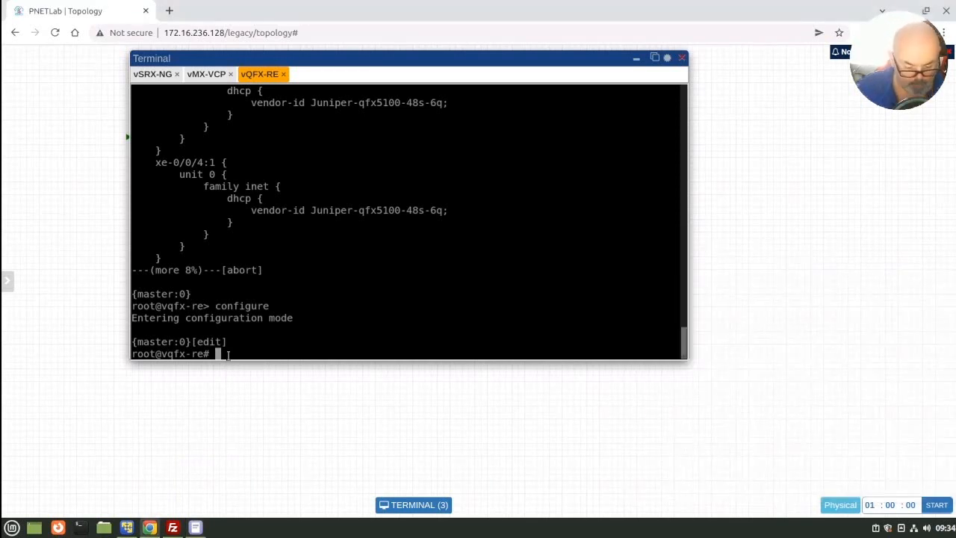
# Step: Enter wildcard delete interfaces wt-0/0/[0:71] at the vQFX-RE configuration prompt, checking the syntax against the notes
pyautogui.write('wildc')
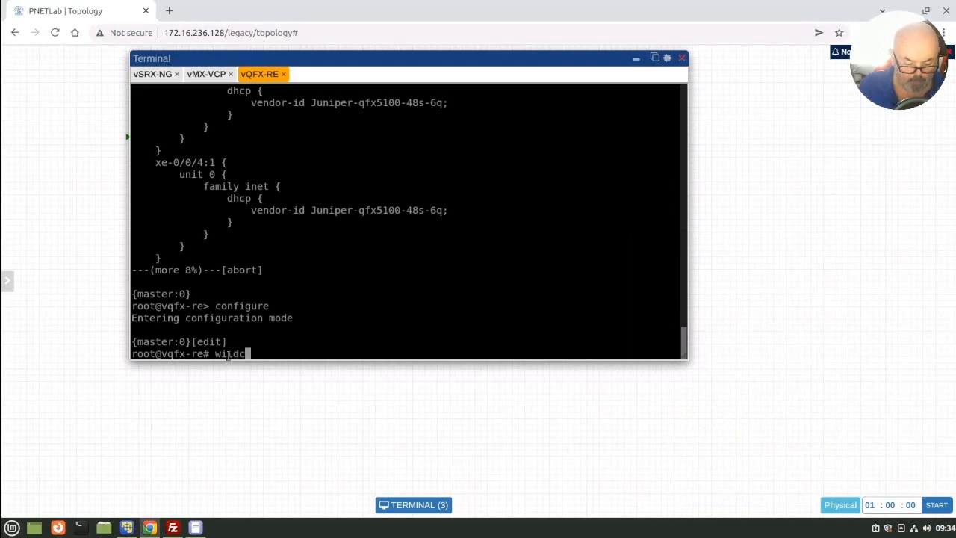
pyautogui.write('ard delete i')
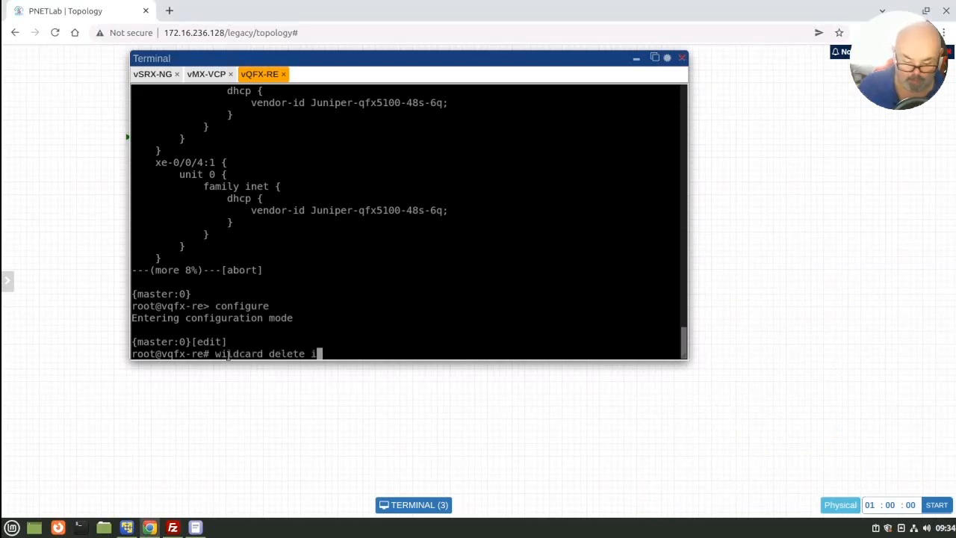
pyautogui.press('Tab')
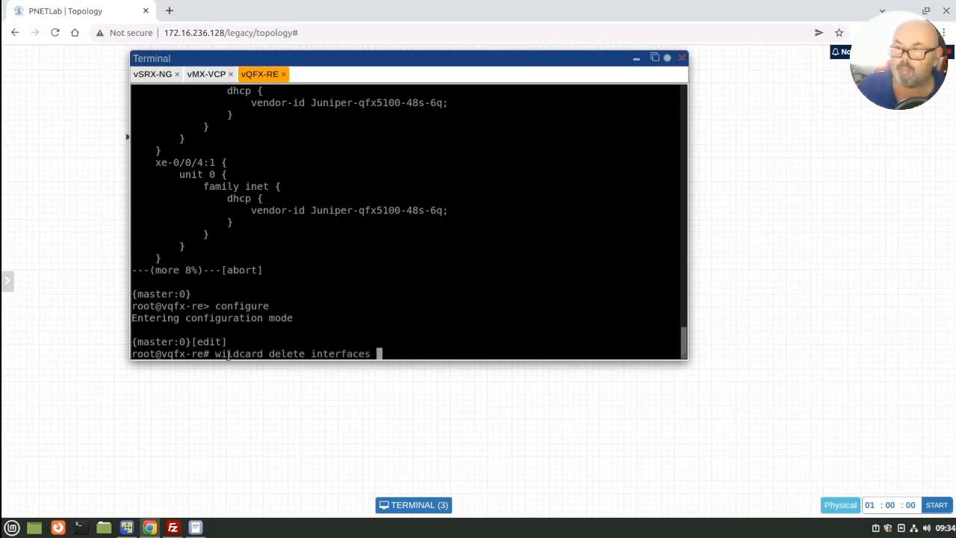
pyautogui.click(195, 527)
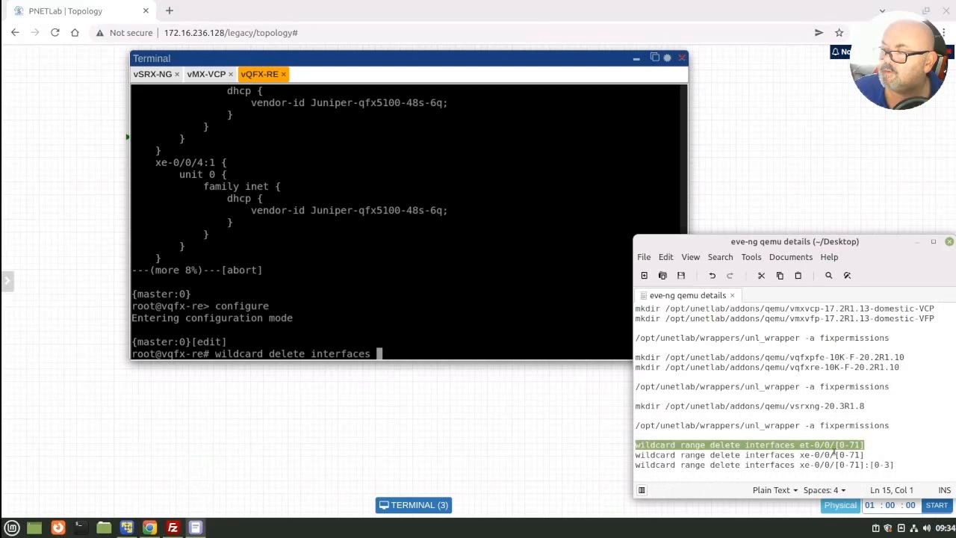
pyautogui.click(398, 353)
pyautogui.write('wt')
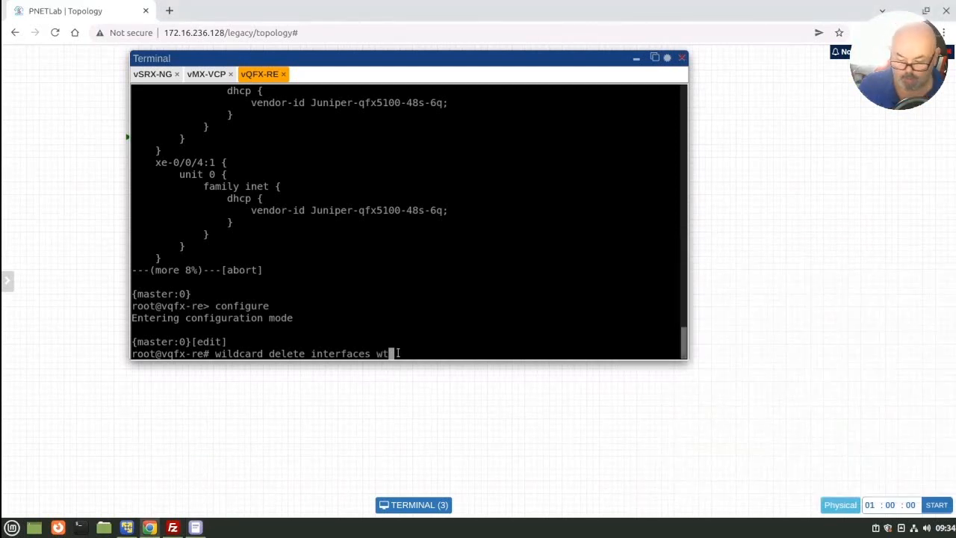
pyautogui.write('-0/0')
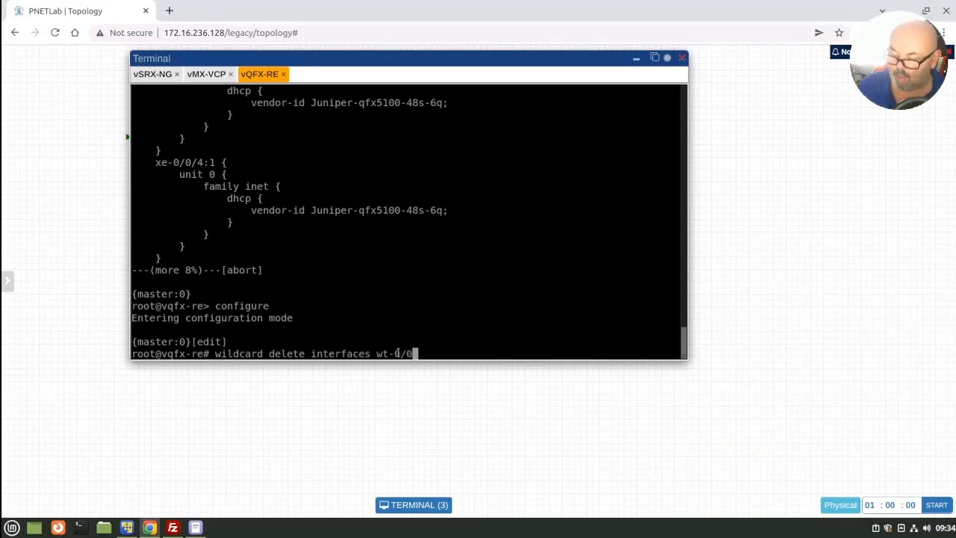
pyautogui.click(196, 527)
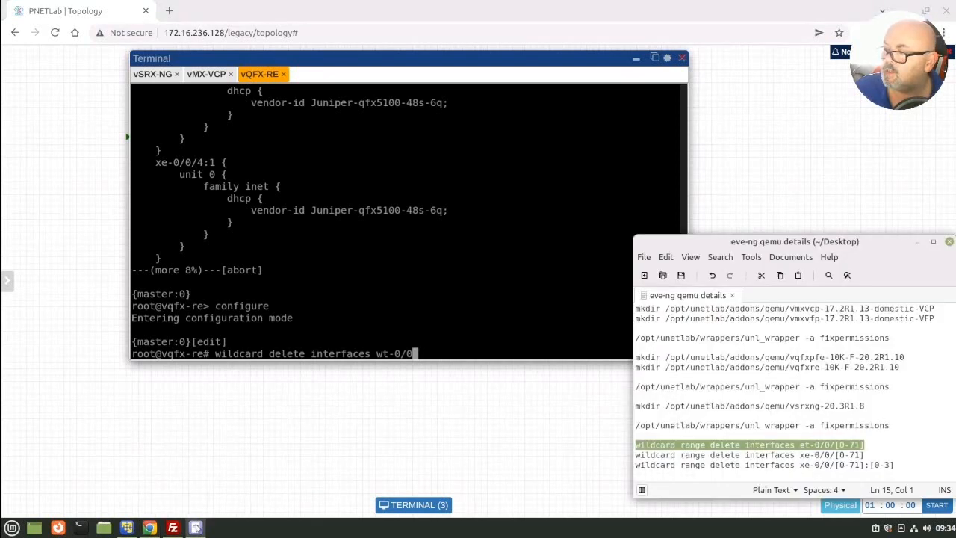
pyautogui.click(196, 527)
pyautogui.write('/[')
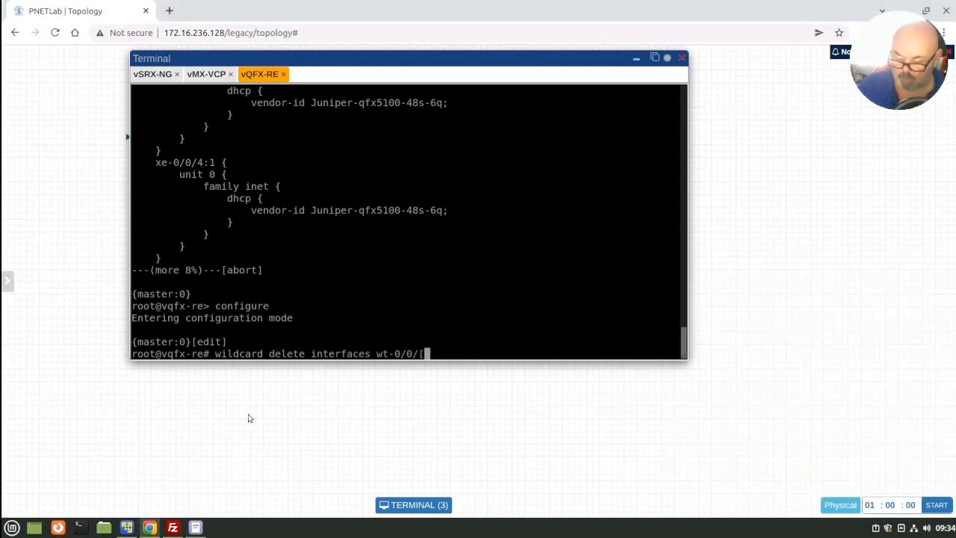
pyautogui.write('0:')
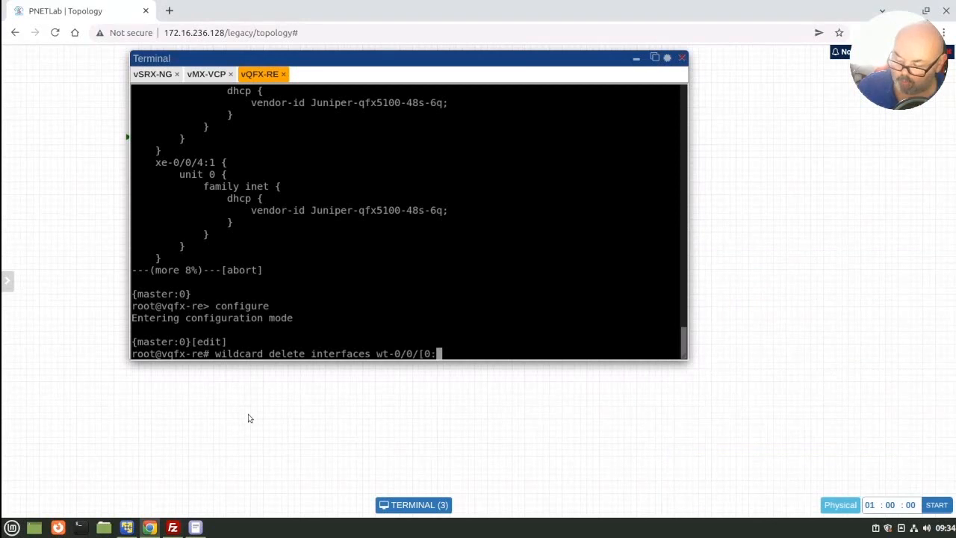
pyautogui.write('71]')
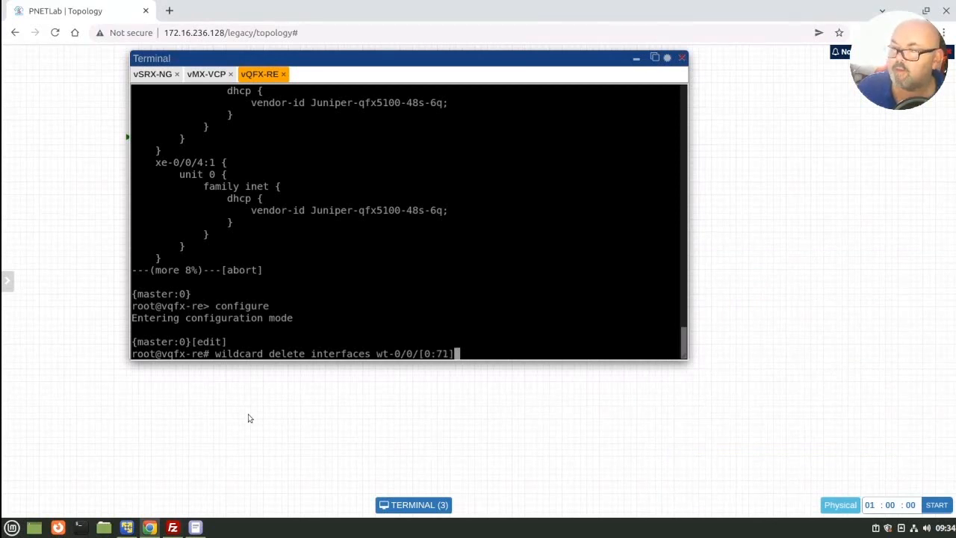
# Step: Correct the interface range in the pending command to [0-71] after checking the notes, and run it for wt-0/0
pyautogui.click(197, 527)
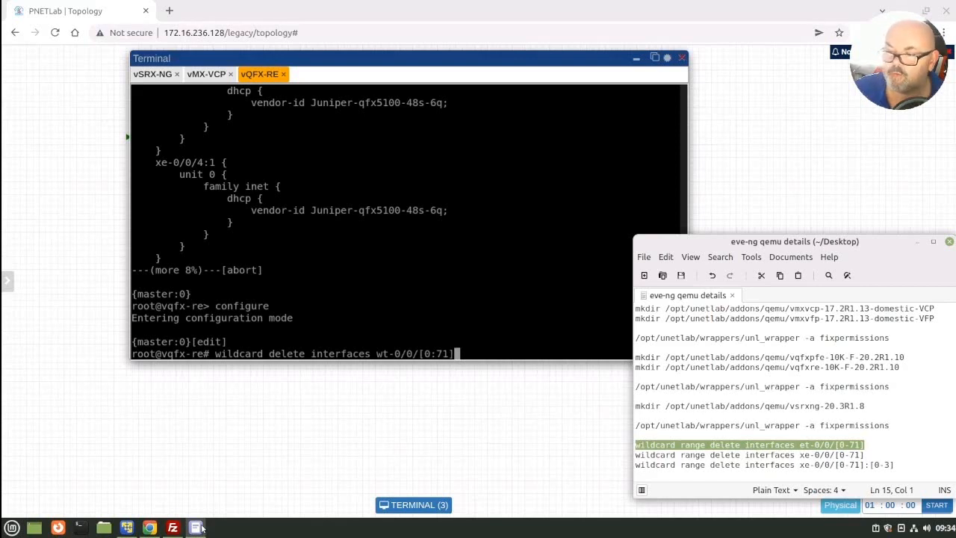
pyautogui.click(485, 356)
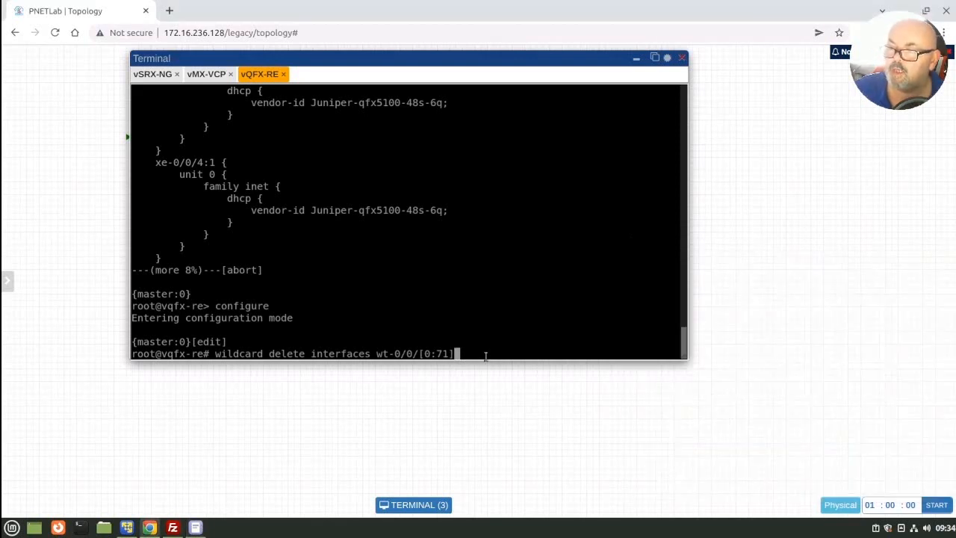
pyautogui.press('Left')
pyautogui.press('Left')
pyautogui.press('Left')
pyautogui.press('Left')
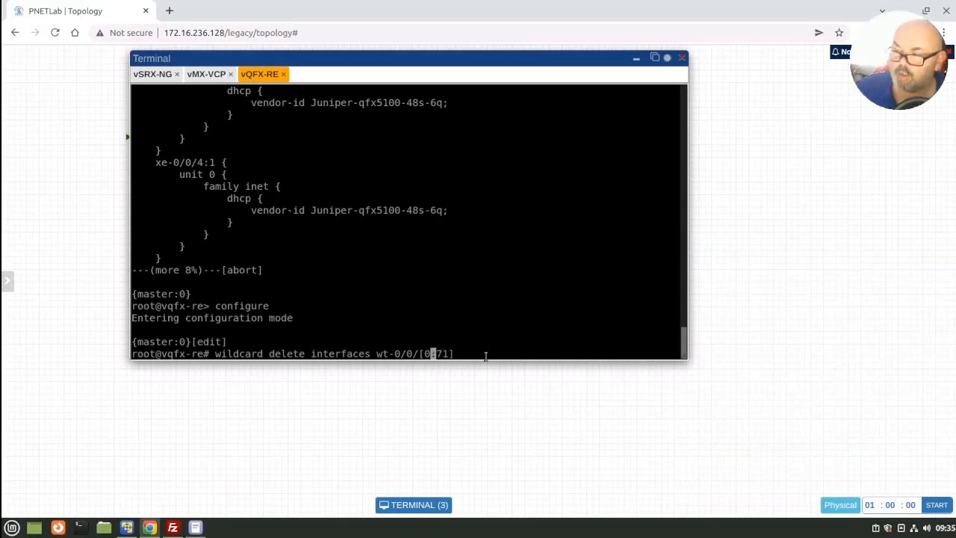
pyautogui.press('Right')
pyautogui.press('BackSpace')
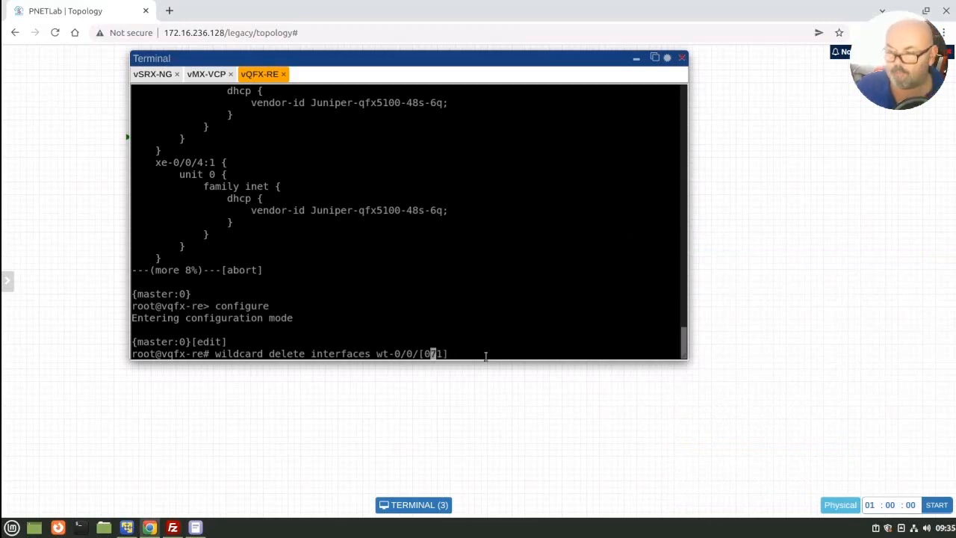
pyautogui.write('-')
pyautogui.press('Return')
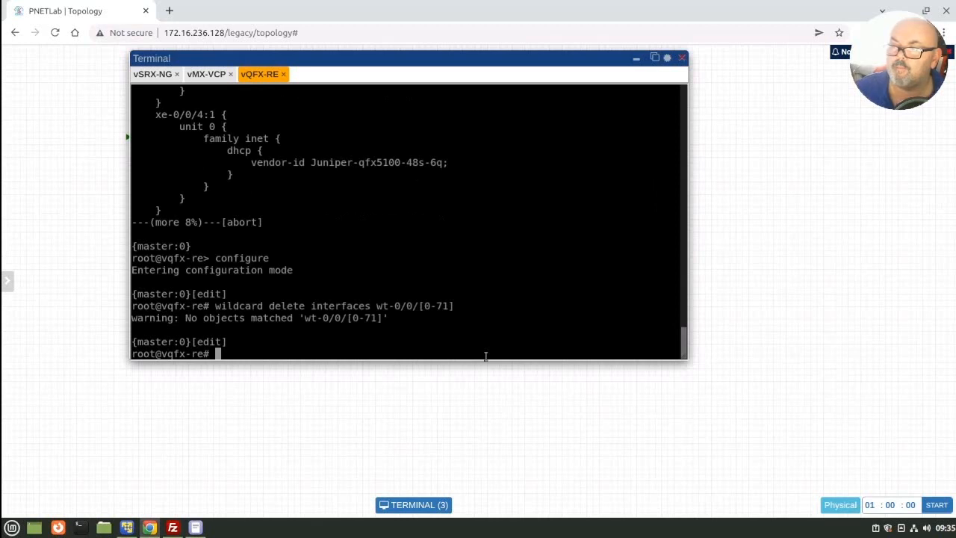
# Step: Rerun the wildcard delete with the interface prefix changed to et-0/0/[0-71], and answer yes to the deletion
pyautogui.press('Up')
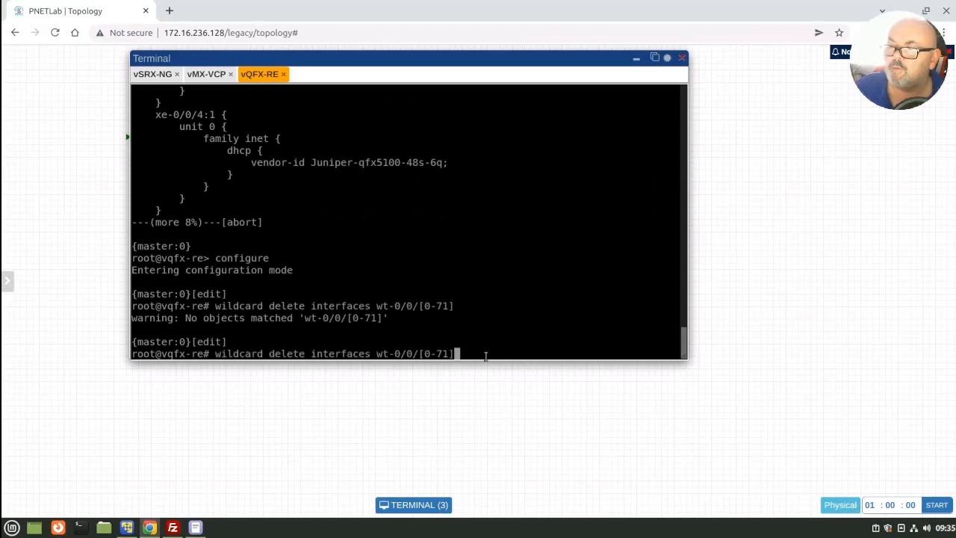
pyautogui.press('Left')
pyautogui.press('Left')
pyautogui.press('Left')
pyautogui.press('Left')
pyautogui.press('Left')
pyautogui.press('Left')
pyautogui.press('Left')
pyautogui.press('Left')
pyautogui.press('Left')
pyautogui.press('Left')
pyautogui.press('Left')
pyautogui.press('Left')
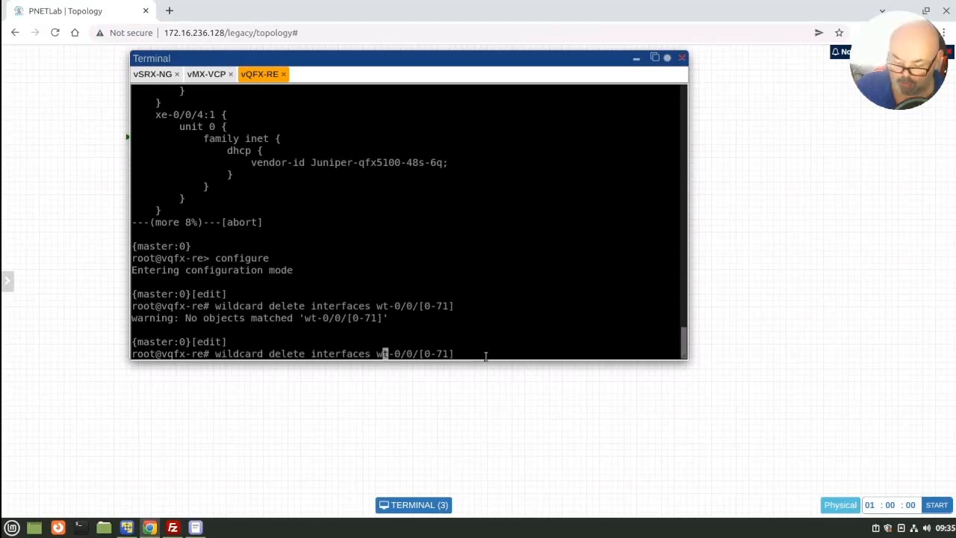
pyautogui.press('BackSpace')
pyautogui.write('e')
pyautogui.press('Return')
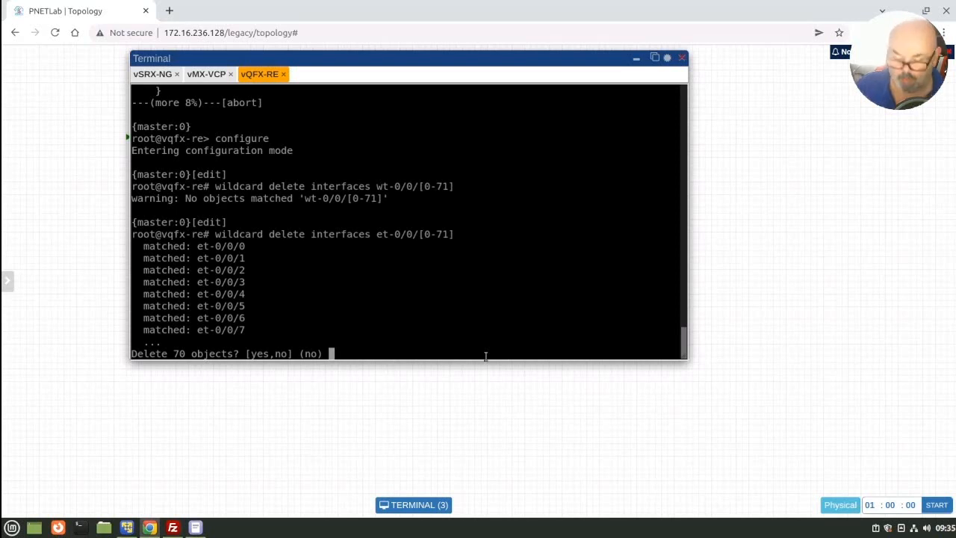
pyautogui.write('y')
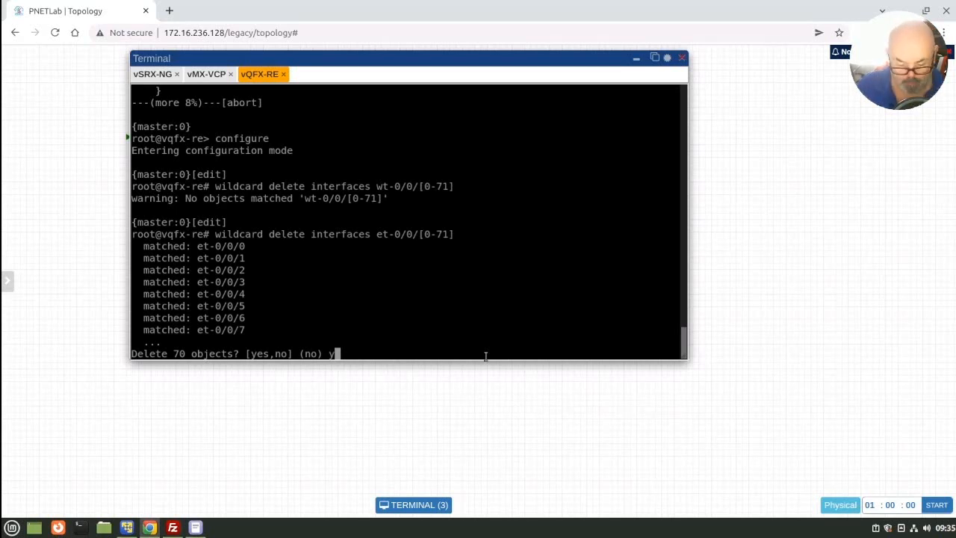
pyautogui.write('es')
pyautogui.press('Return')
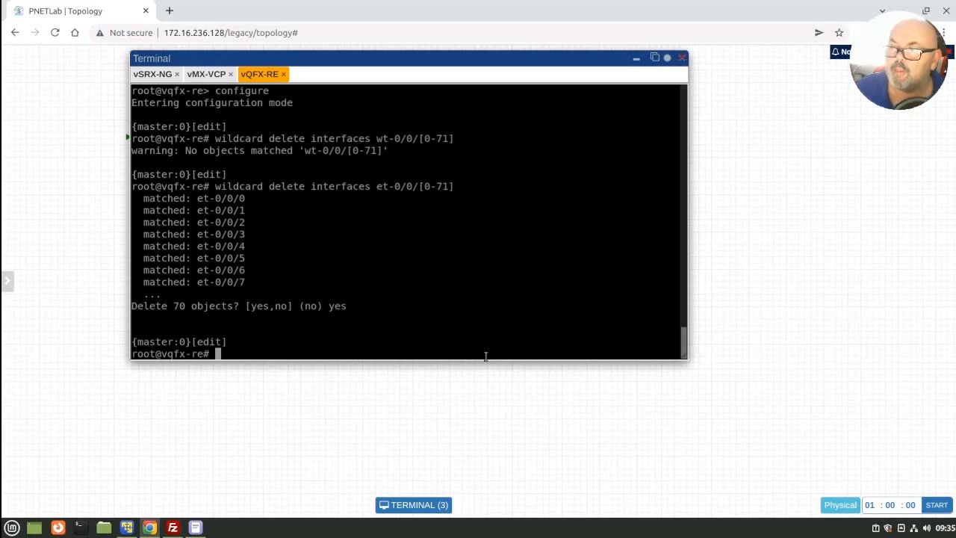
# Step: Run wildcard delete interfaces xe-0/0/[0-71] on vQFX-RE and answer yes to the deletion
pyautogui.press('Up')
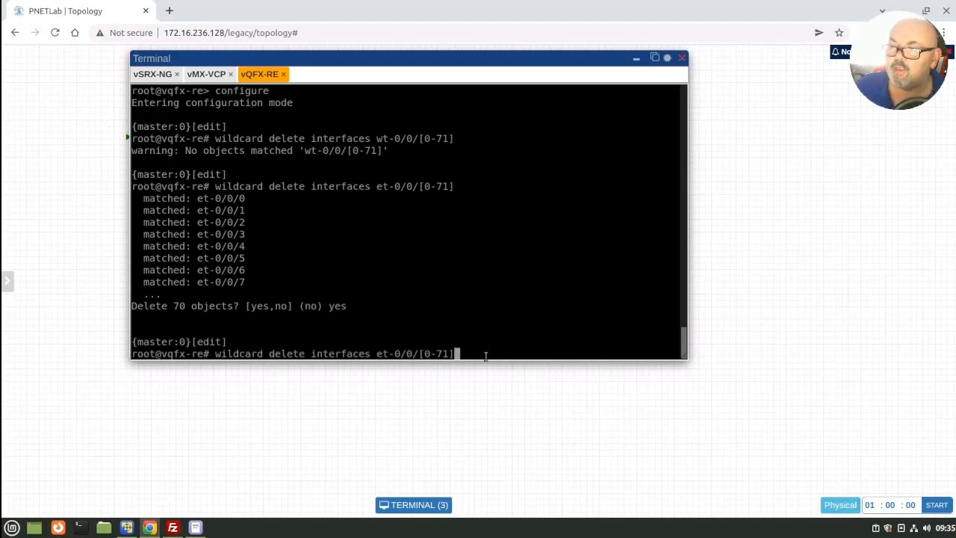
pyautogui.press('Left')
pyautogui.press('Left')
pyautogui.press('Left')
pyautogui.press('Left')
pyautogui.press('Left')
pyautogui.press('Left')
pyautogui.press('Left')
pyautogui.press('Left')
pyautogui.press('Left')
pyautogui.press('Left')
pyautogui.press('Left')
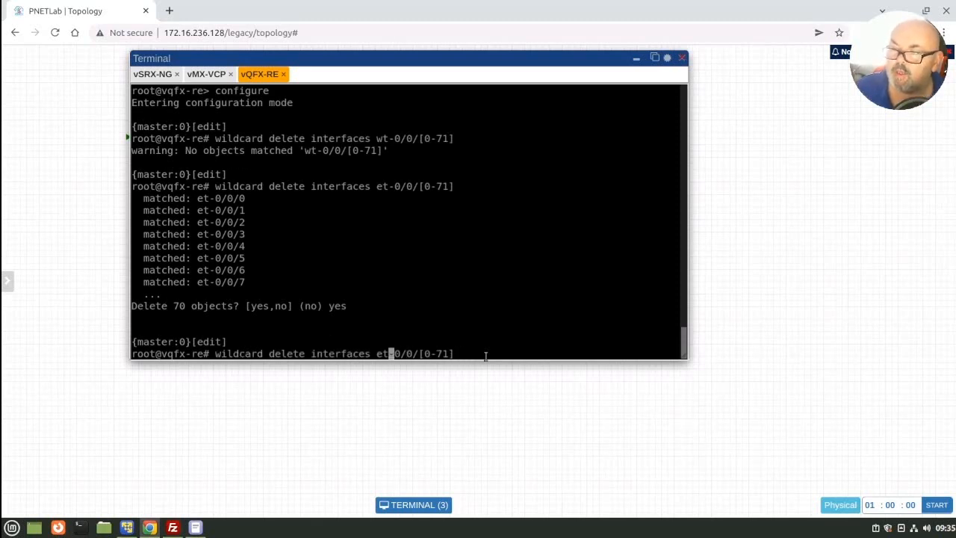
pyautogui.press('BackSpace')
pyautogui.press('BackSpace')
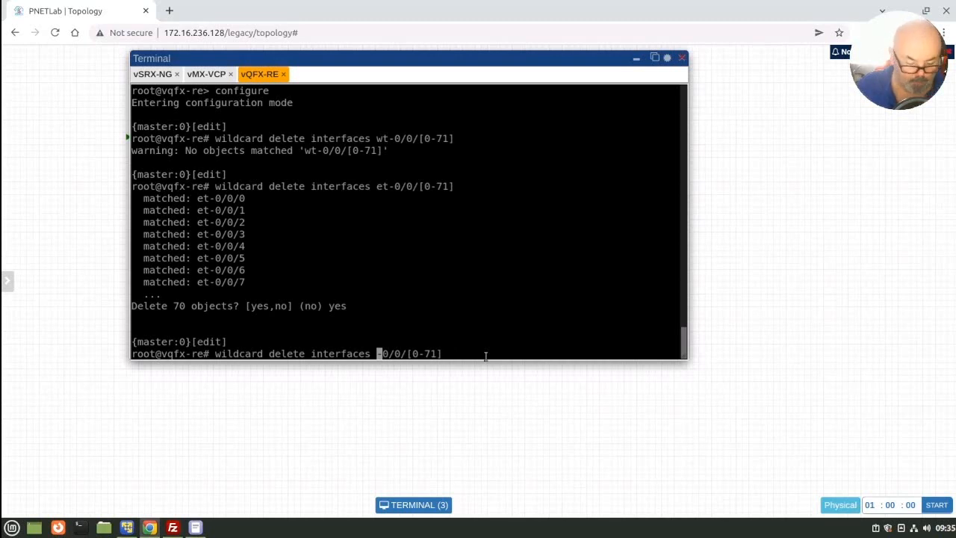
pyautogui.write('xe')
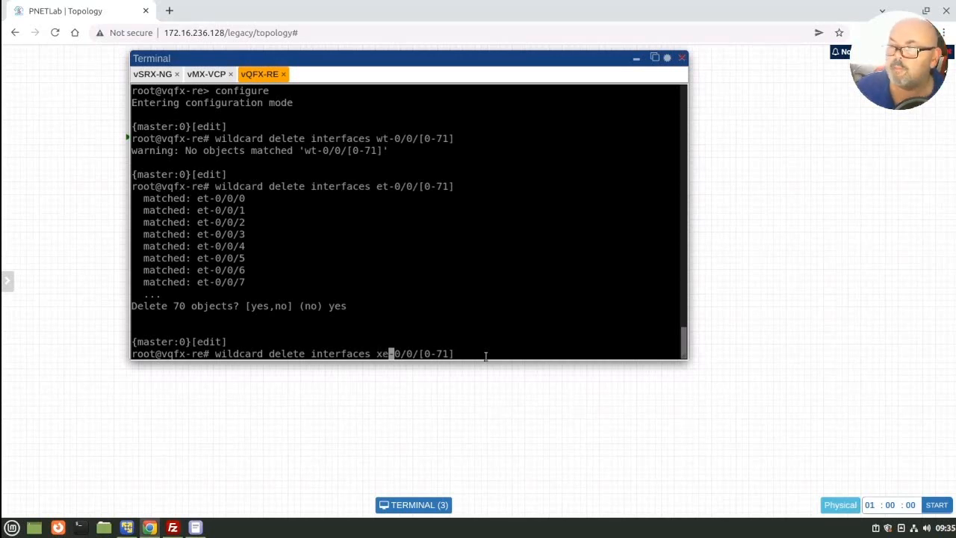
pyautogui.press('Return')
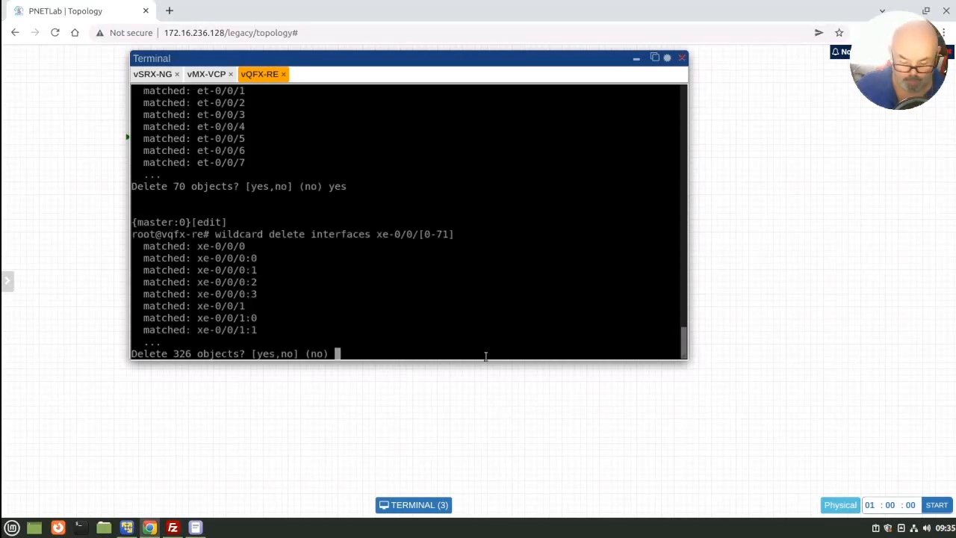
pyautogui.write('yes')
pyautogui.press('Return')
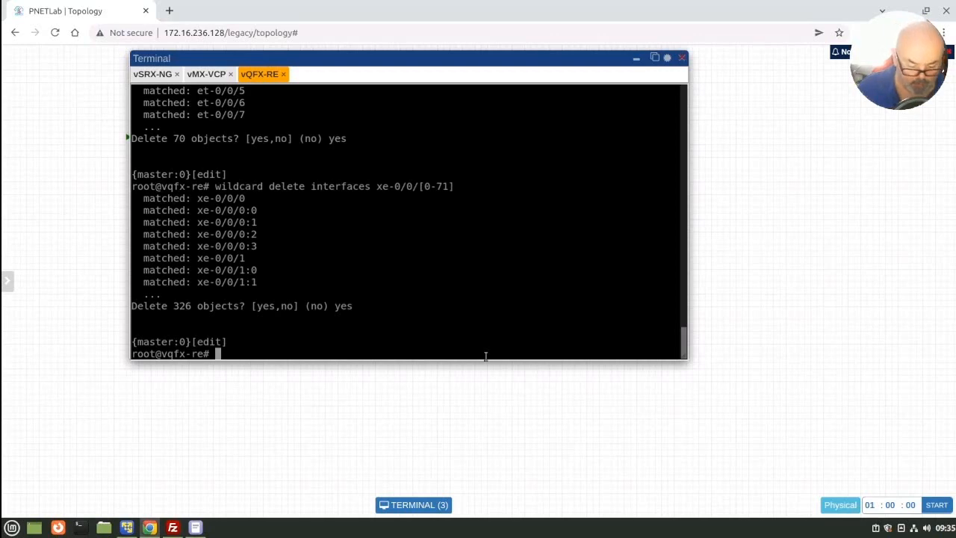
# Step: Show the full vQFX-RE configuration and page through it to check which et and xe interfaces are still defined
pyautogui.write('show')
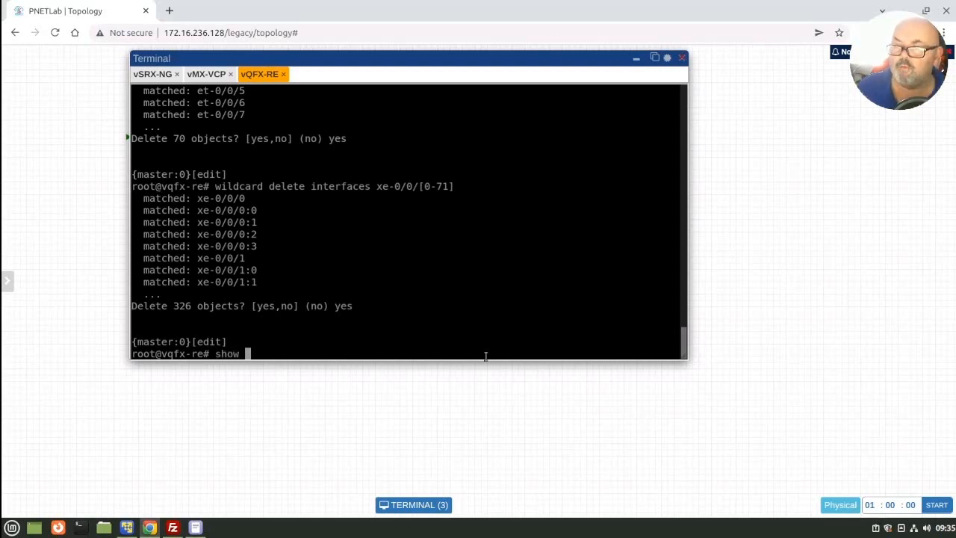
pyautogui.press('Return')
pyautogui.press('space')
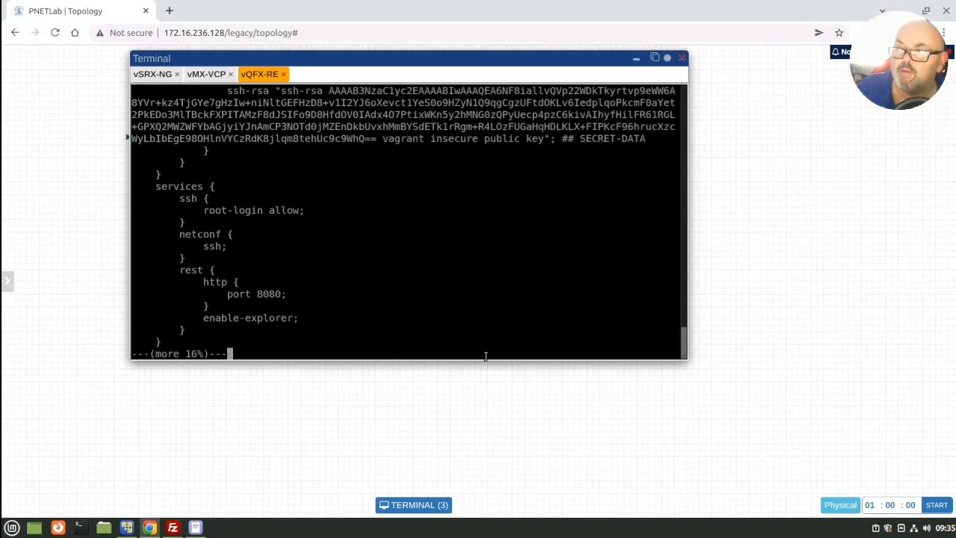
pyautogui.press('space')
pyautogui.press('space')
pyautogui.press('space')
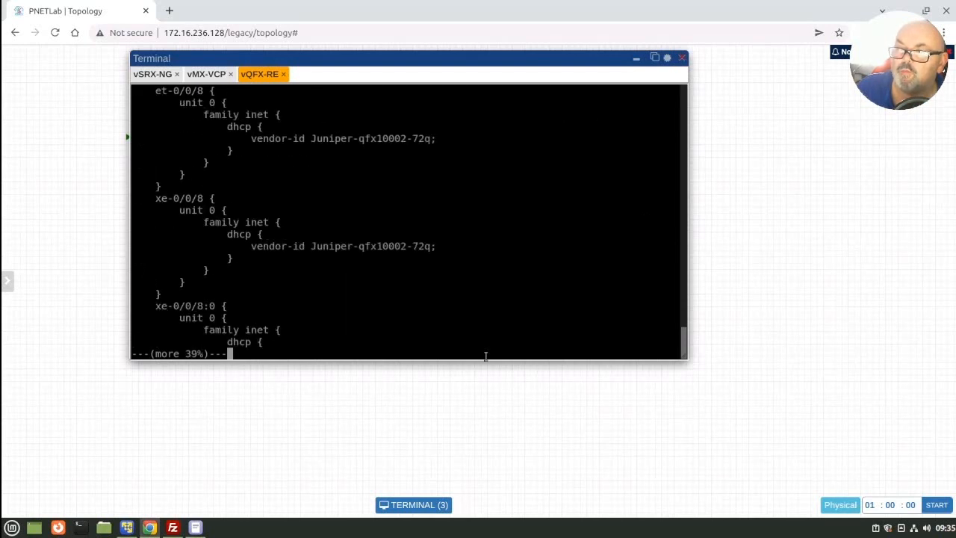
pyautogui.press('space')
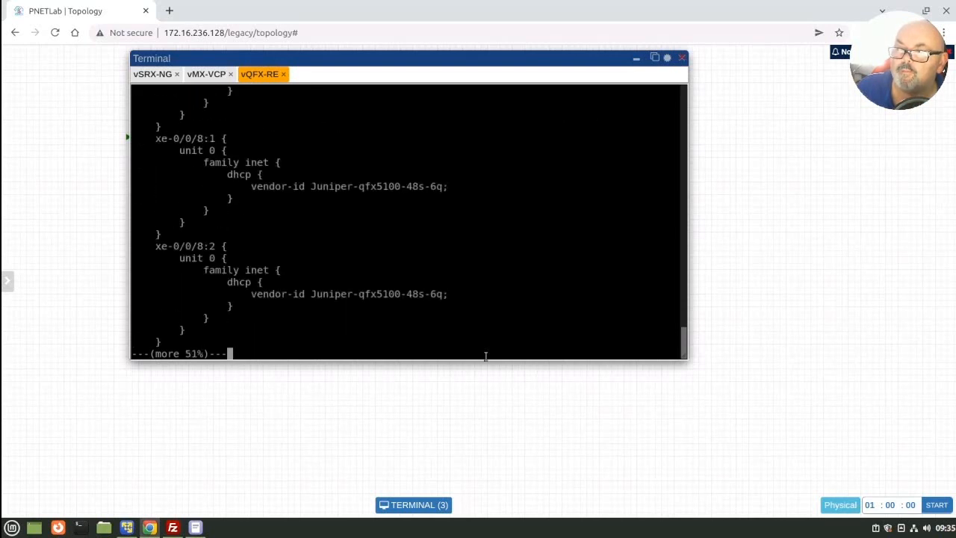
pyautogui.press('space')
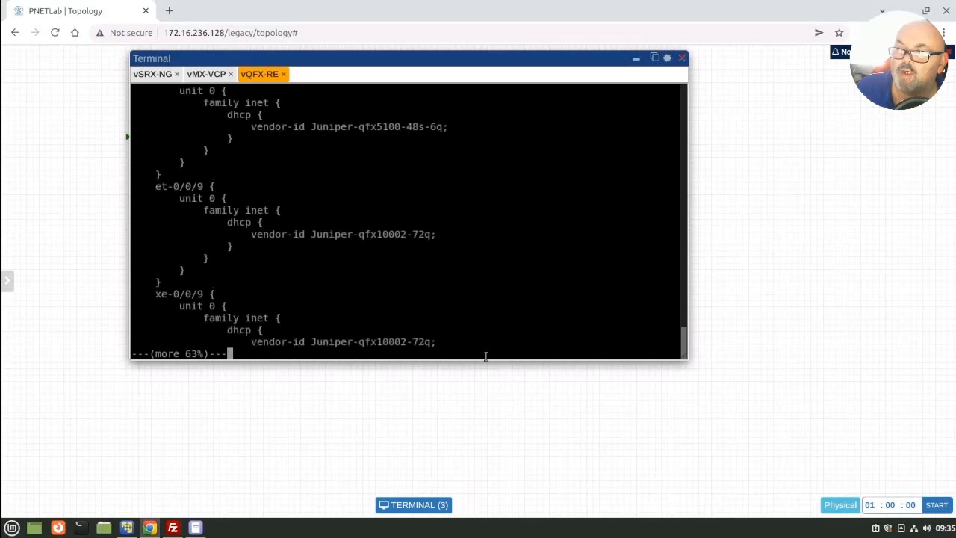
pyautogui.press('space')
pyautogui.press('space')
pyautogui.press('space')
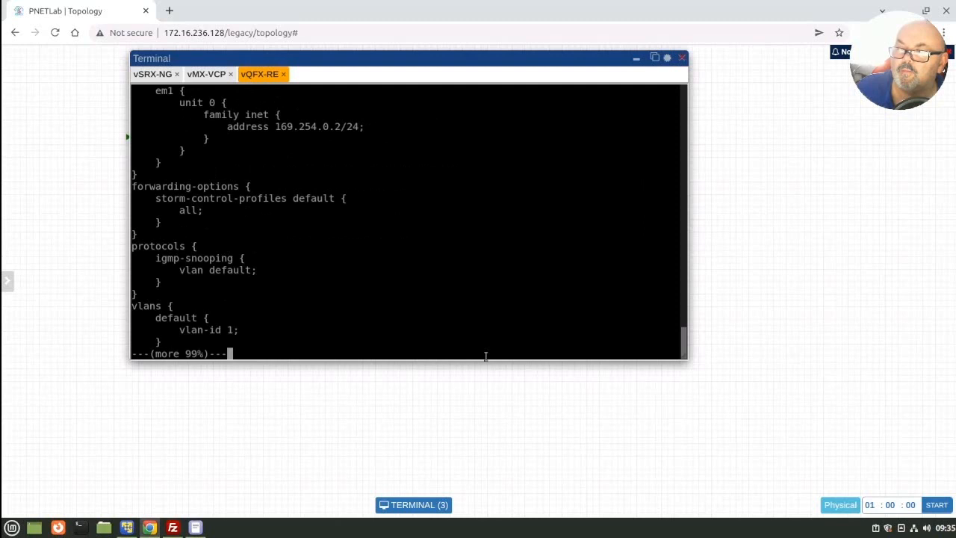
pyautogui.press('space')
# Step: Try to delete the remaining xe interfaces by rerunning wildcard delete interfaces xe-0/0/[0-71]
pyautogui.write('show')
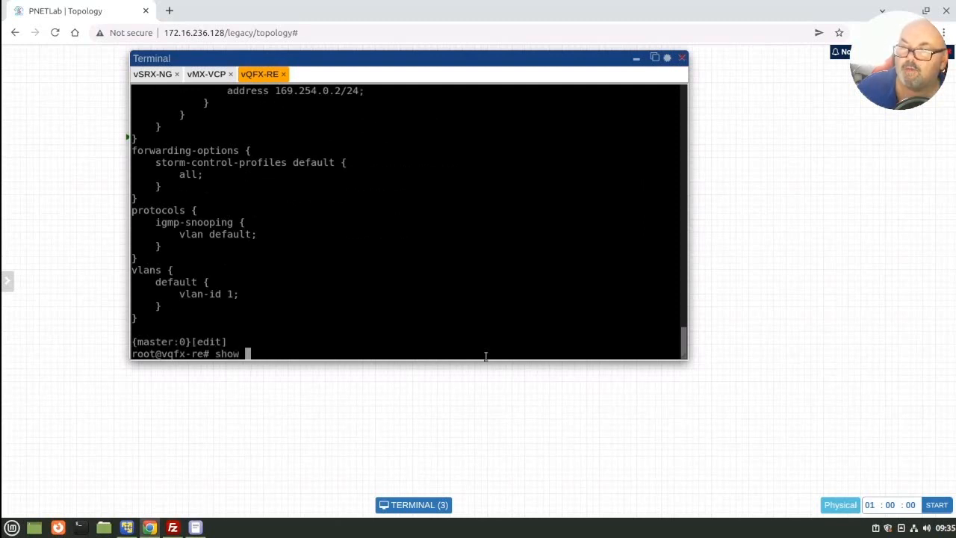
pyautogui.press('Up')
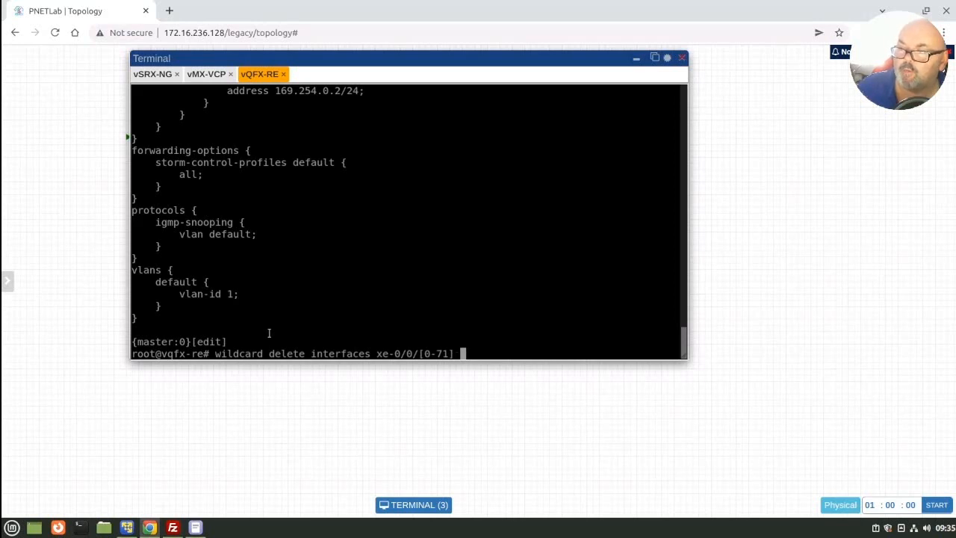
pyautogui.press('Return')
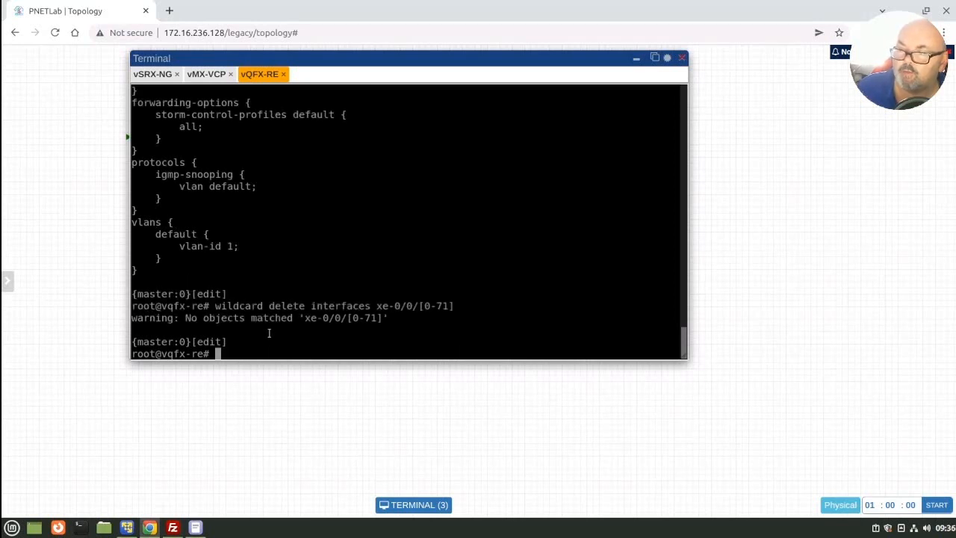
# Step: Check the channelized interface syntax in the notes and try wildcard delete interfaces xe-0/0/[0-71]:[0-3] on vQFX-RE
pyautogui.click(195, 527)
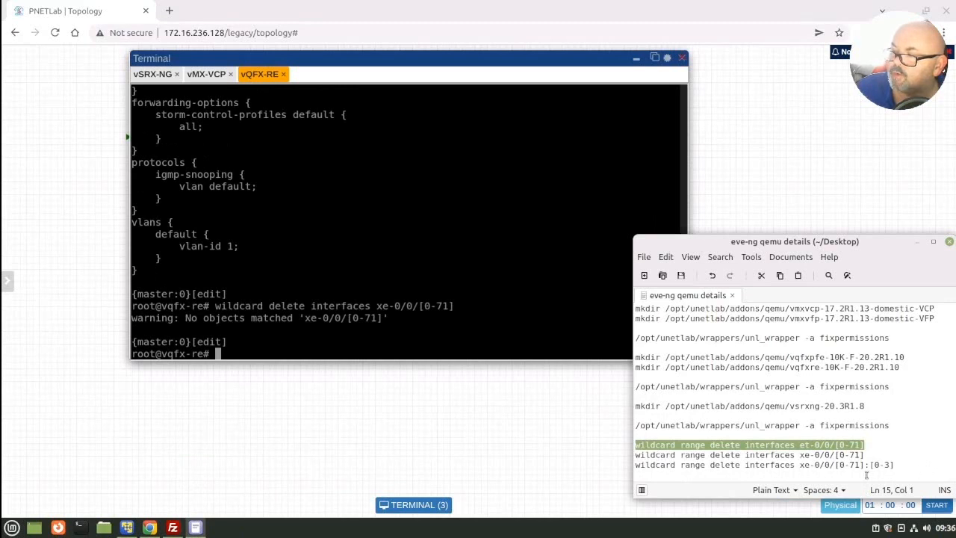
pyautogui.click(250, 349)
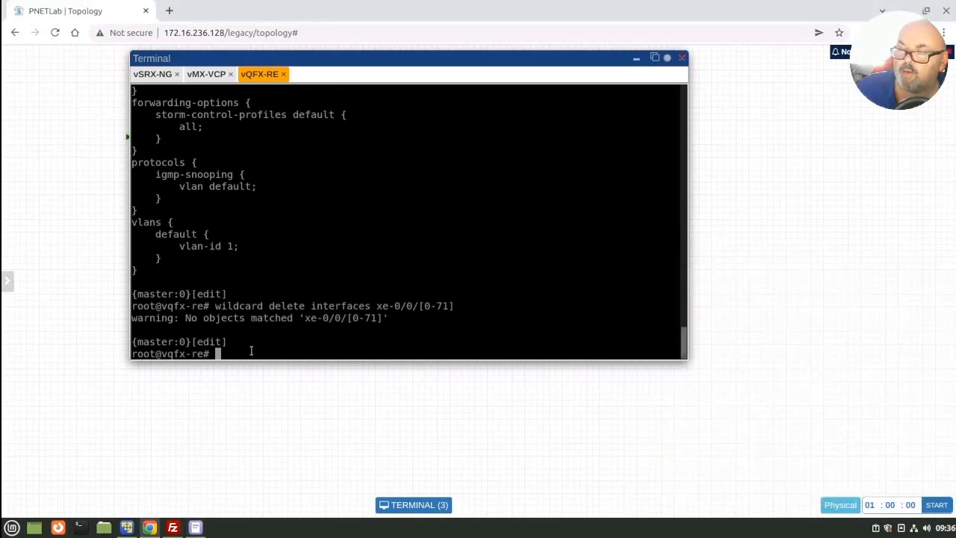
pyautogui.press('Up')
pyautogui.press('BackSpace')
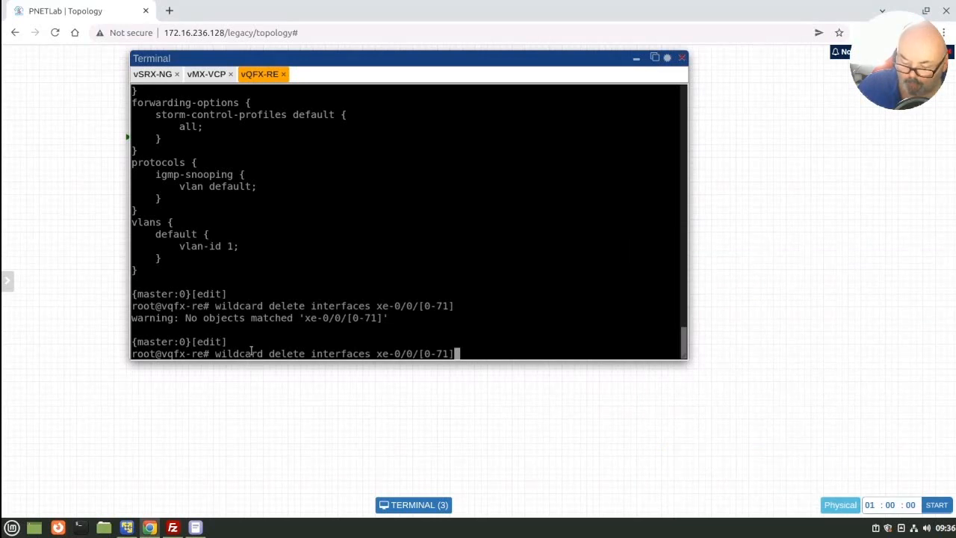
pyautogui.write(':[')
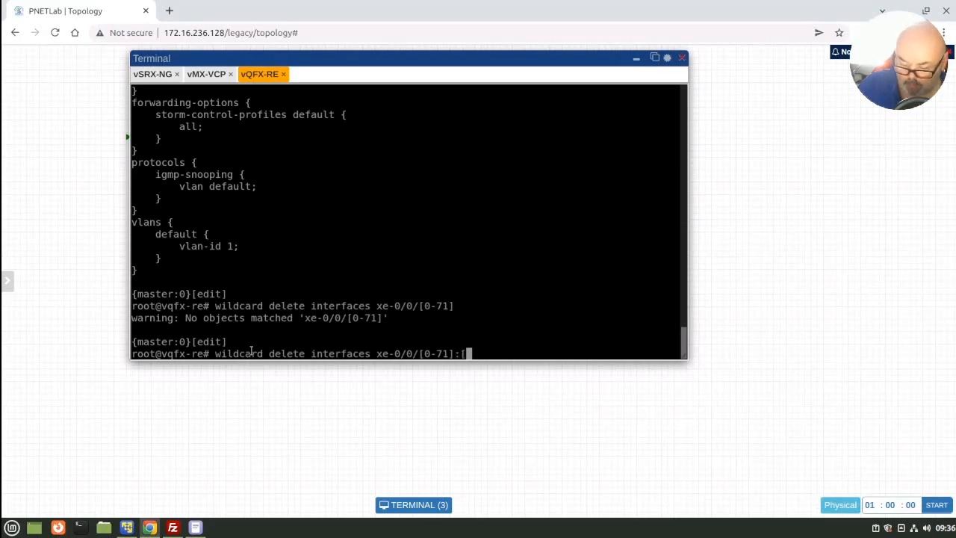
pyautogui.write('0')
pyautogui.write('-')
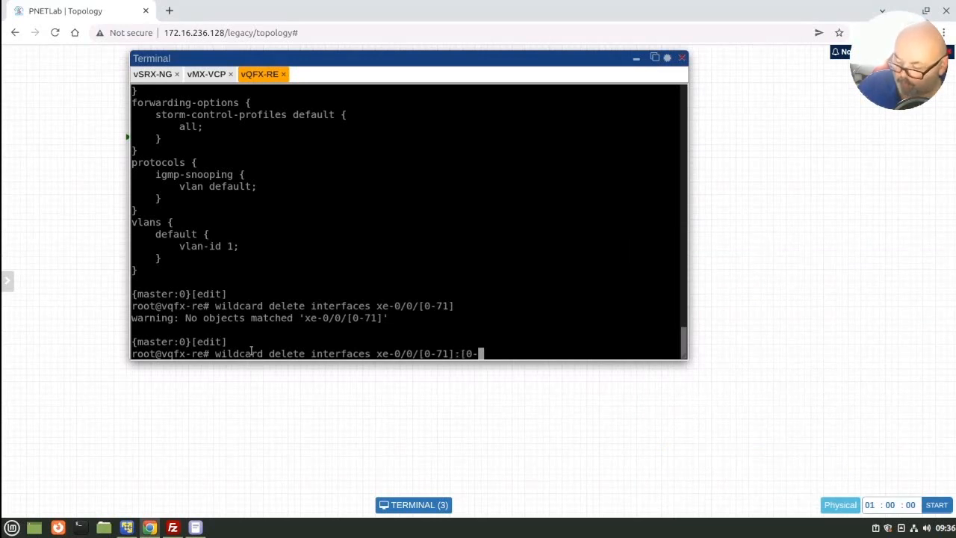
pyautogui.write('3]')
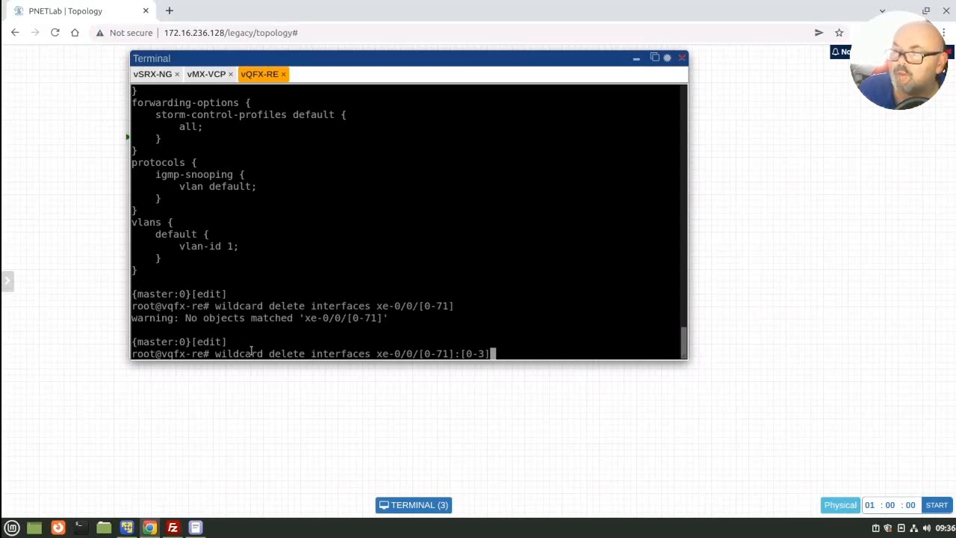
pyautogui.press('Return')
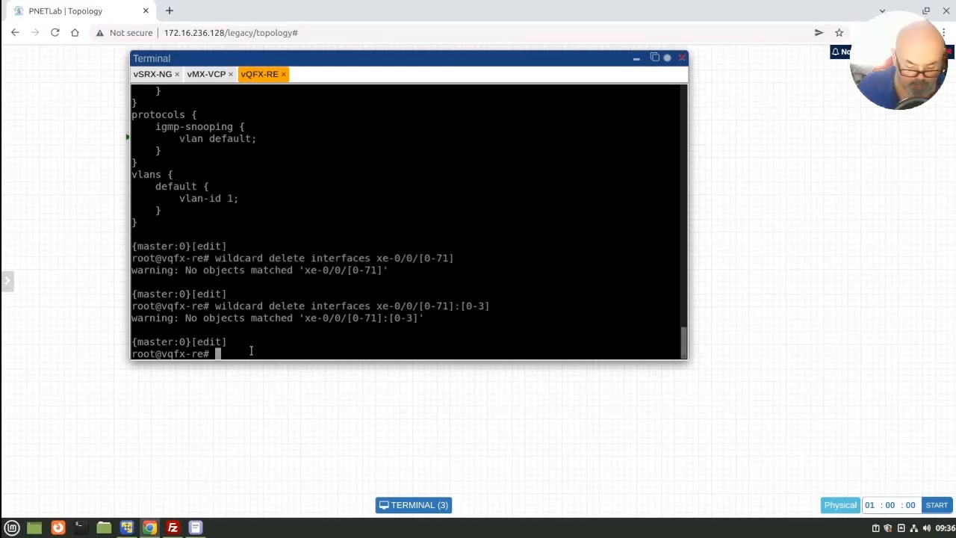
# Step: Commit the interface deletions on vQFX-RE
pyautogui.write('commit')
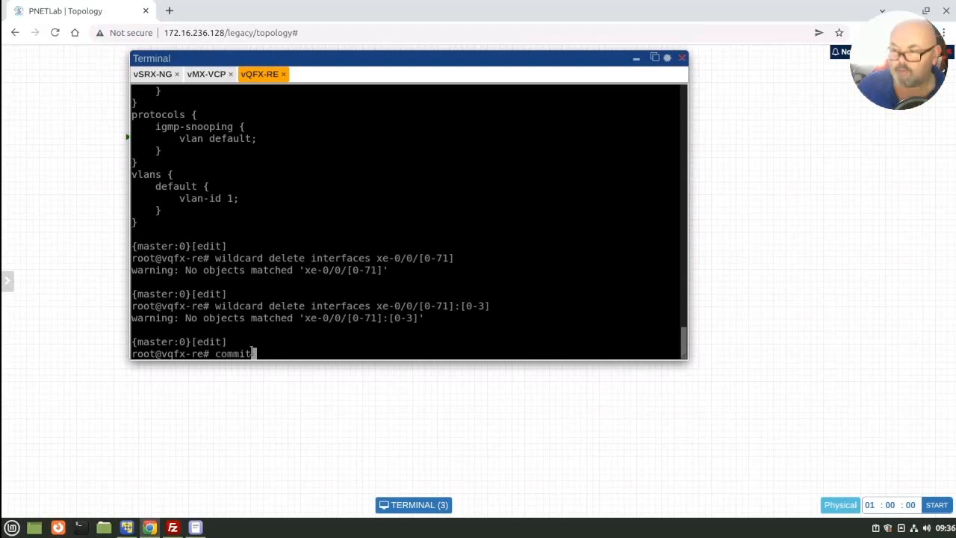
pyautogui.press('Return')
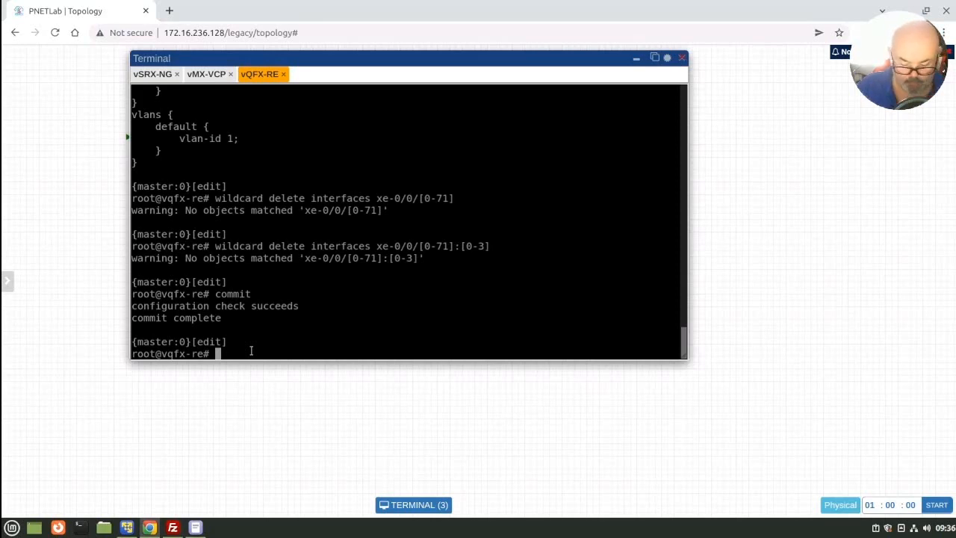
# Step: Show the committed configuration and examine its interfaces section, from the et and xe entries through em0 and em1
pyautogui.write('show')
pyautogui.press('Return')
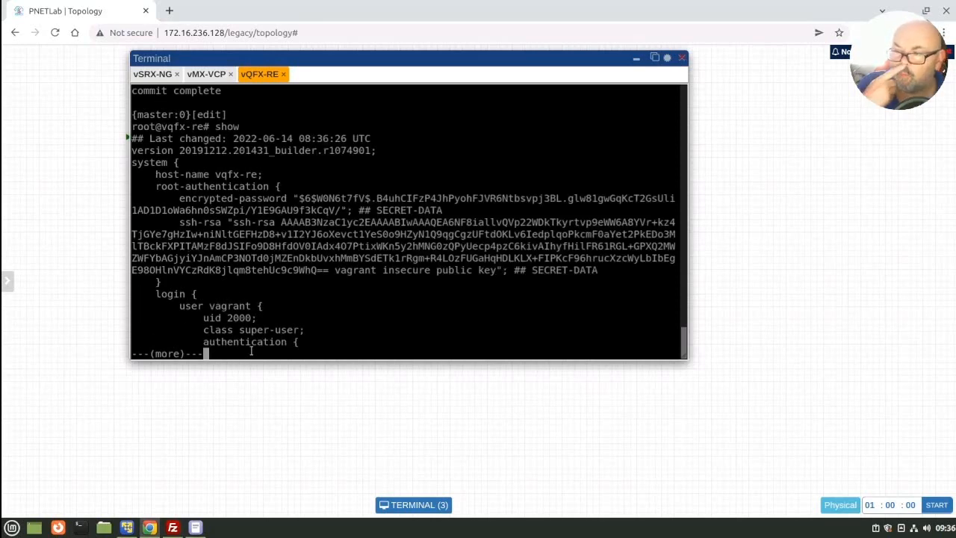
pyautogui.press('space')
pyautogui.press('space')
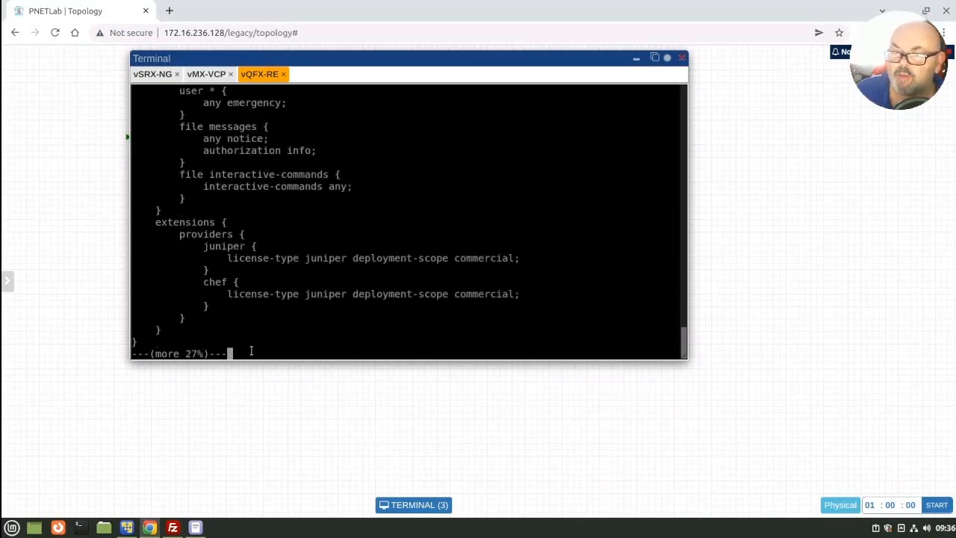
pyautogui.press('space')
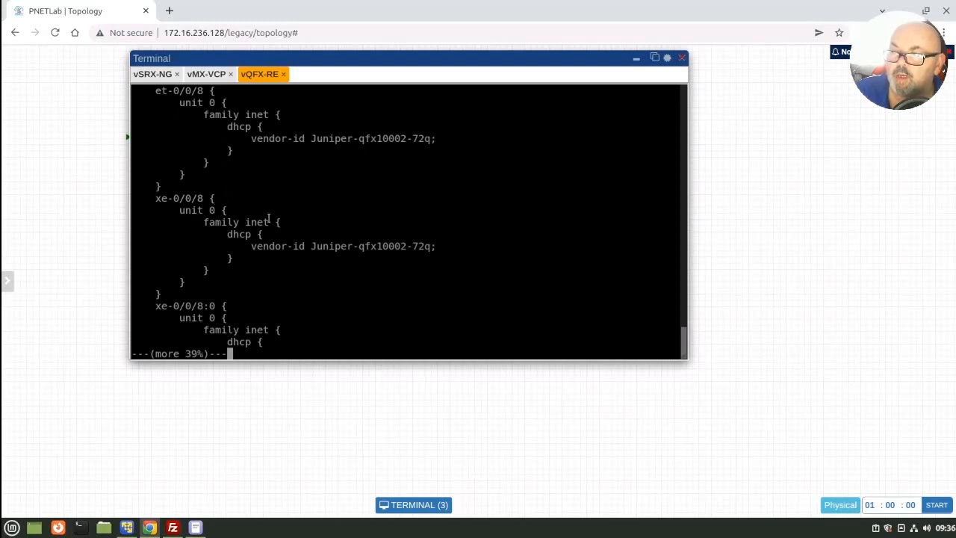
pyautogui.press('space')
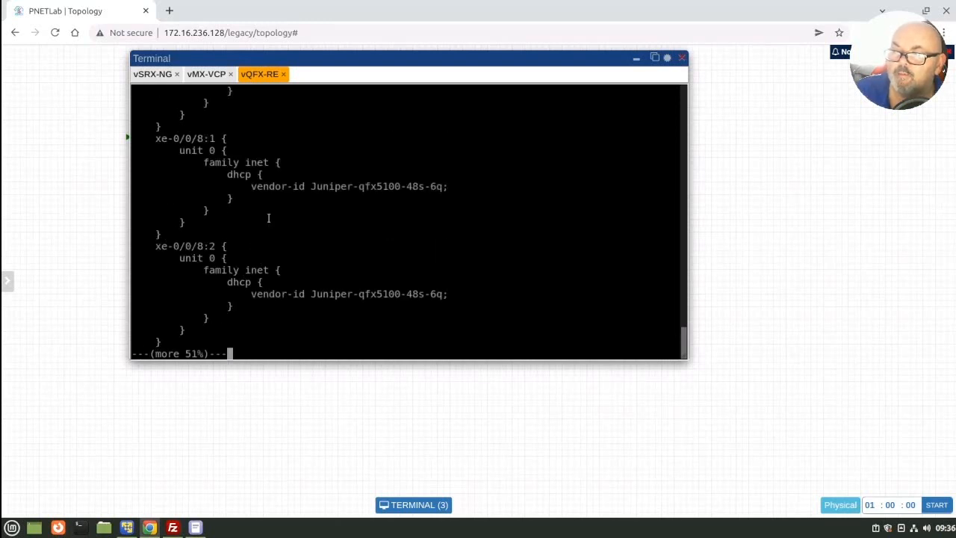
pyautogui.press('space')
pyautogui.press('space')
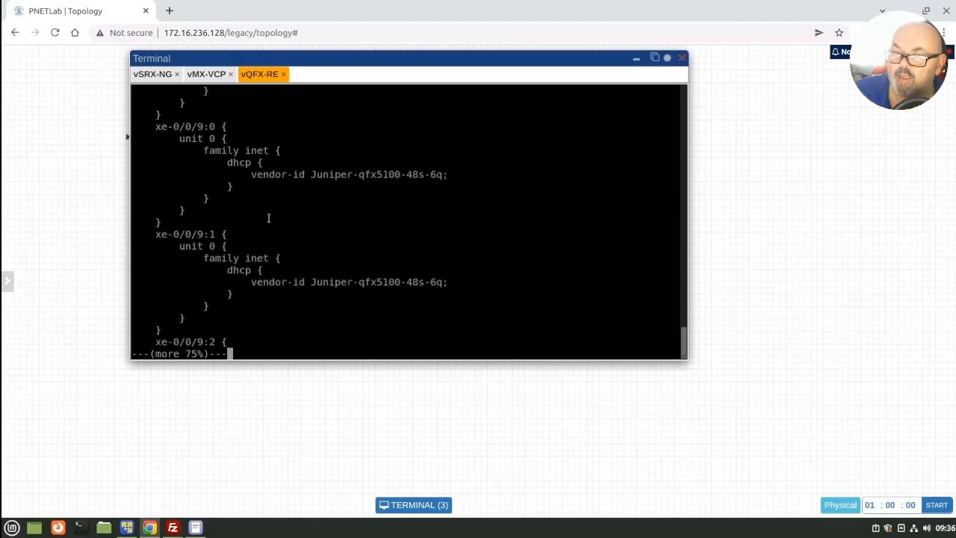
pyautogui.press('space')
pyautogui.press('space')
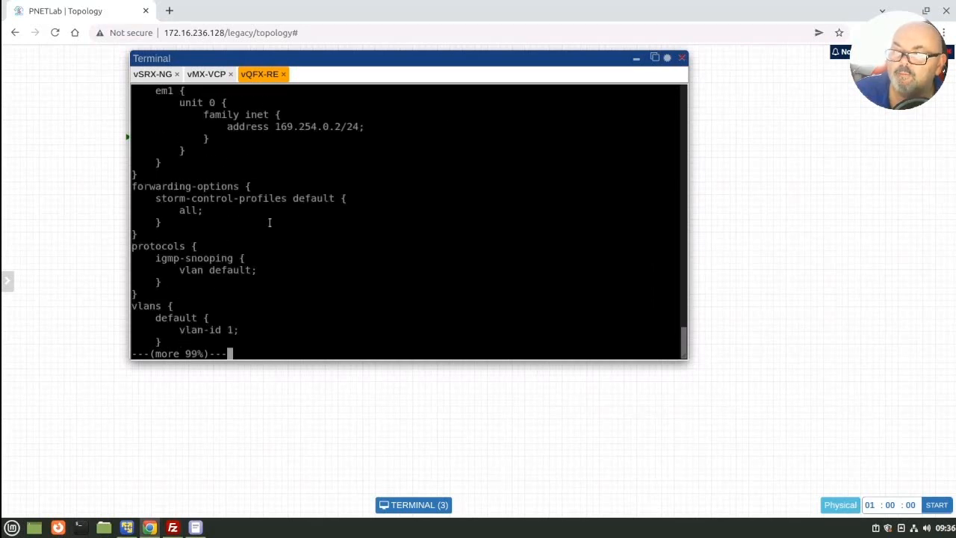
pyautogui.scroll(2, 270, 222)
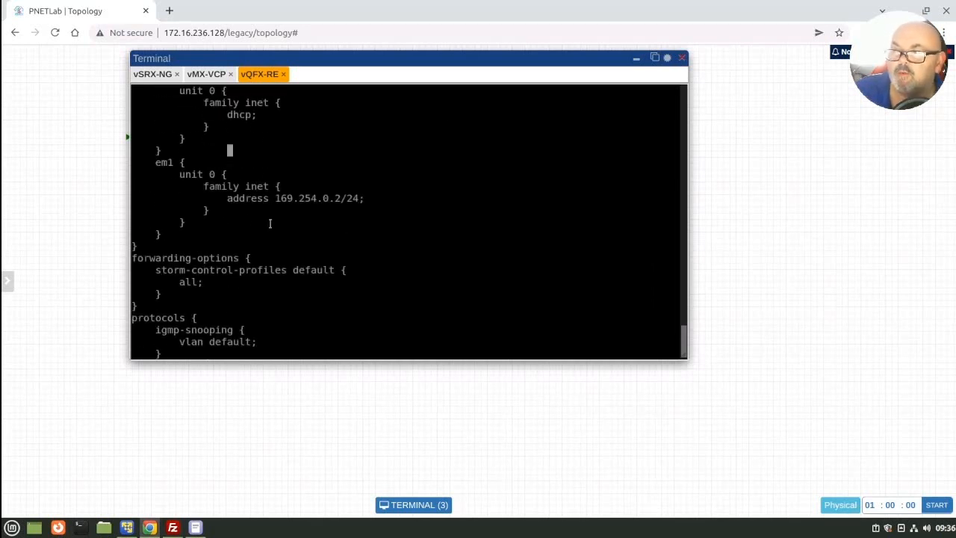
pyautogui.scroll(2, 268, 222)
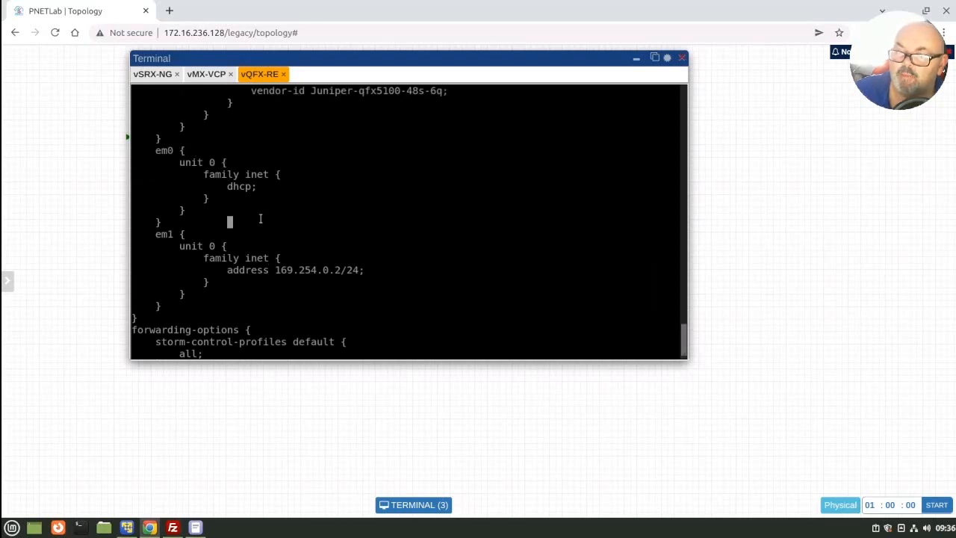
pyautogui.scroll(1, 253, 212)
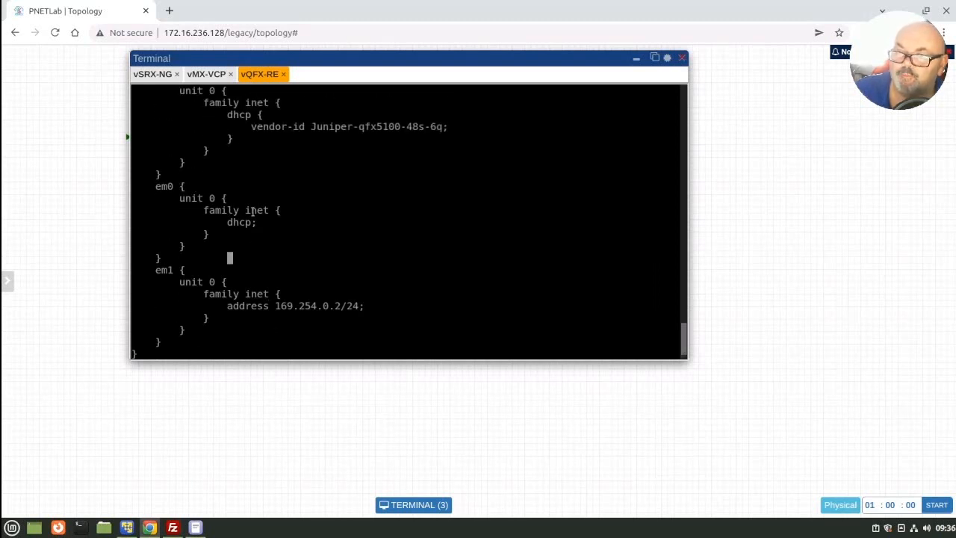
pyautogui.scroll(-6, 252, 212)
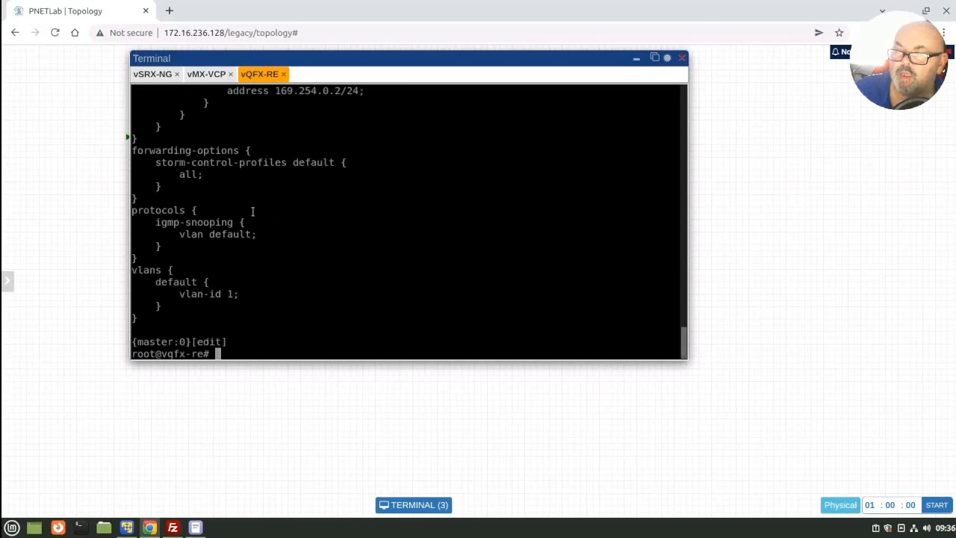
# Step: Delete the channelized interfaces of ports 8 and 9 on vQFX-RE with wildcard delete interfaces xe-0/0/[8-9]:[0-3] and confirm with yes
pyautogui.press('Up')
pyautogui.press('Up')
pyautogui.press('Up')
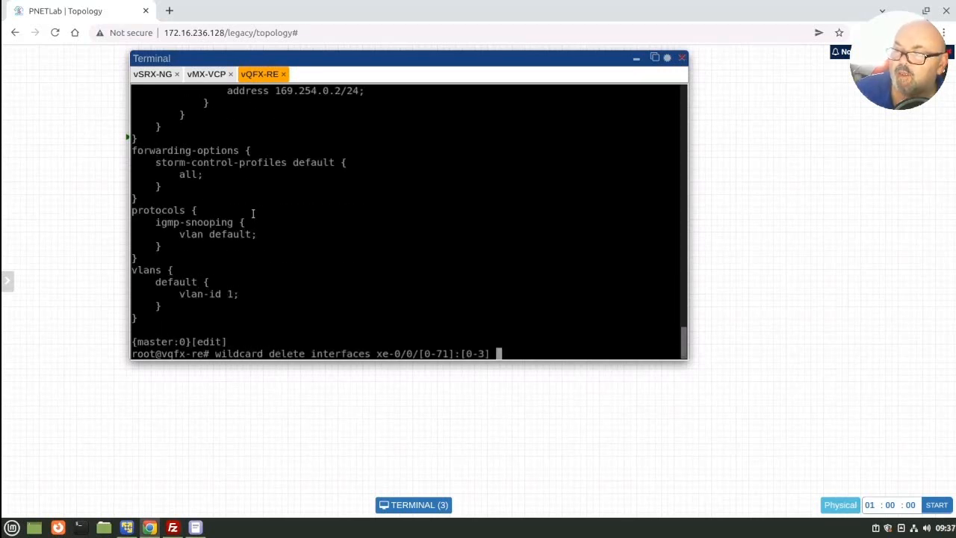
pyautogui.press('Left')
pyautogui.press('Left')
pyautogui.press('Left')
pyautogui.press('Left')
pyautogui.press('Left')
pyautogui.press('Left')
pyautogui.press('Left')
pyautogui.press('Left')
pyautogui.press('Left')
pyautogui.press('Left')
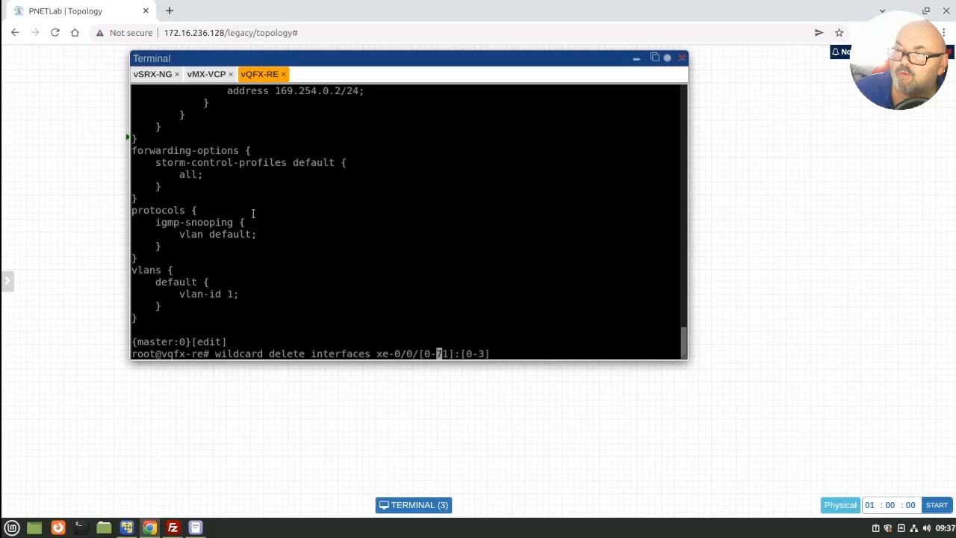
pyautogui.press('Left')
pyautogui.press('Left')
pyautogui.press('Delete')
pyautogui.write('8')
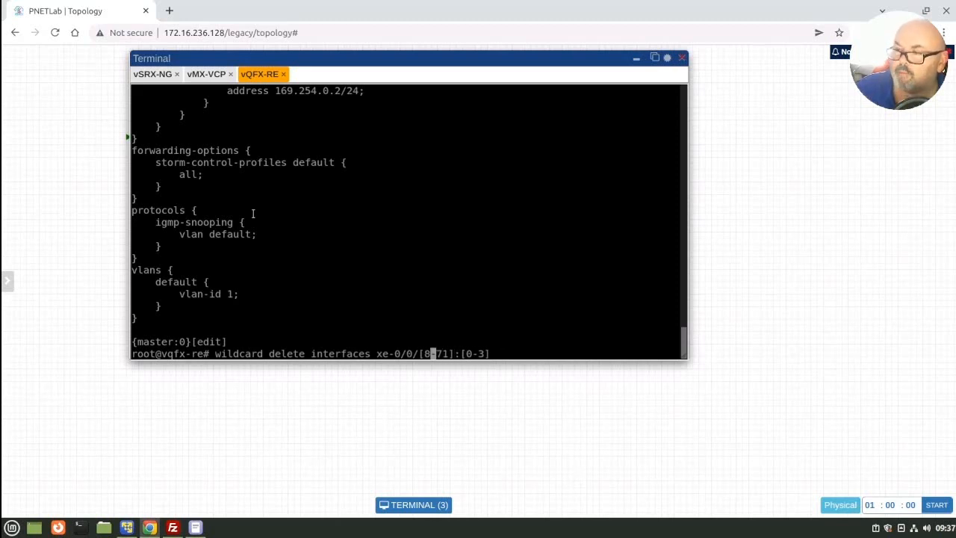
pyautogui.press('Right')
pyautogui.press('Right')
pyautogui.press('Right')
pyautogui.press('BackSpace')
pyautogui.press('BackSpace')
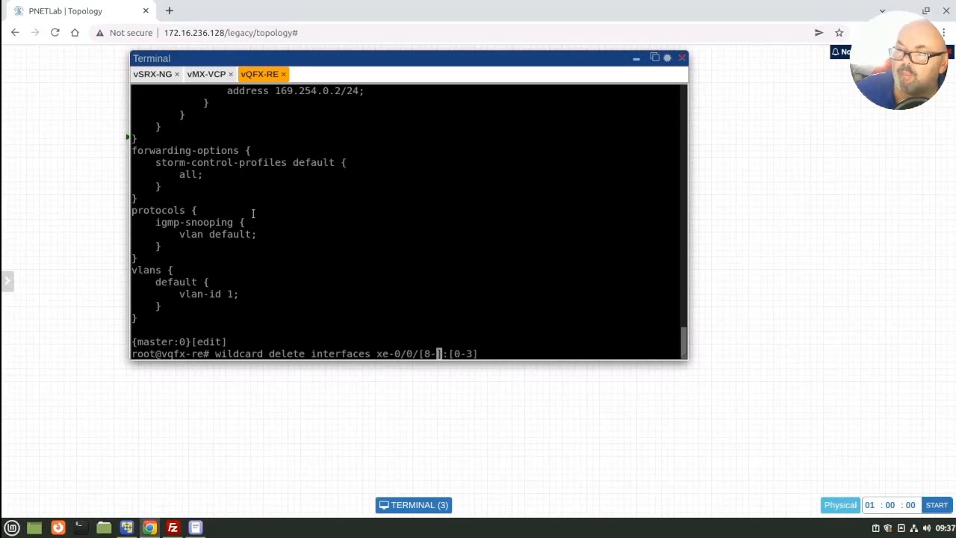
pyautogui.write('9')
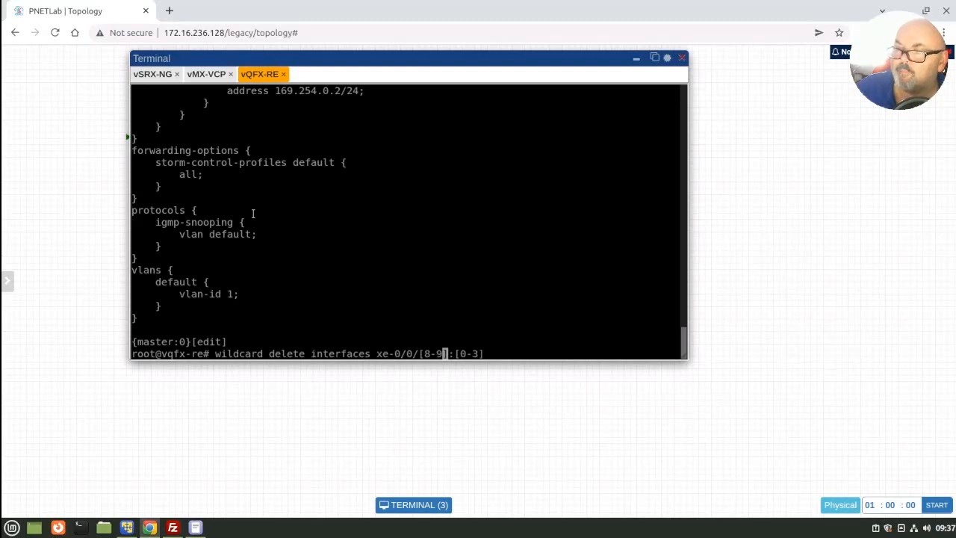
pyautogui.press('Return')
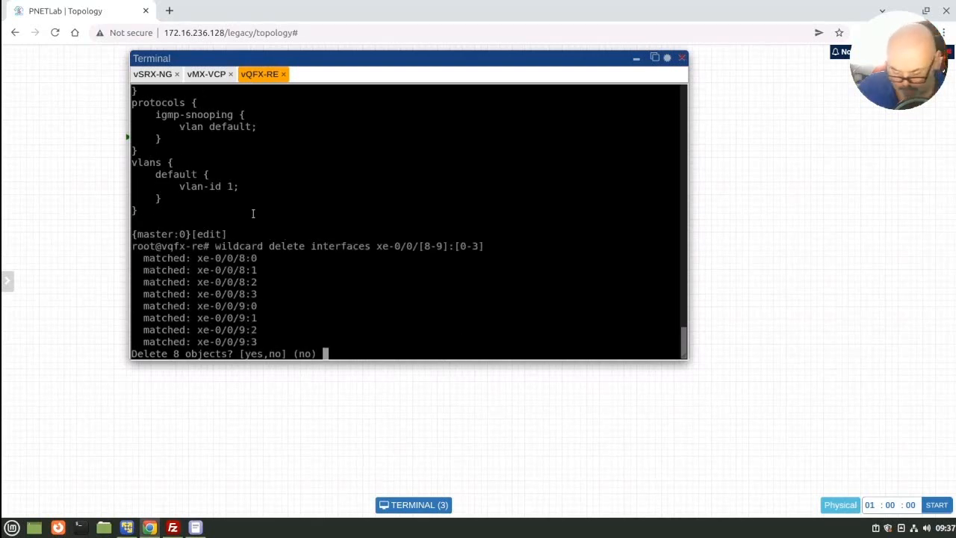
pyautogui.write('yes')
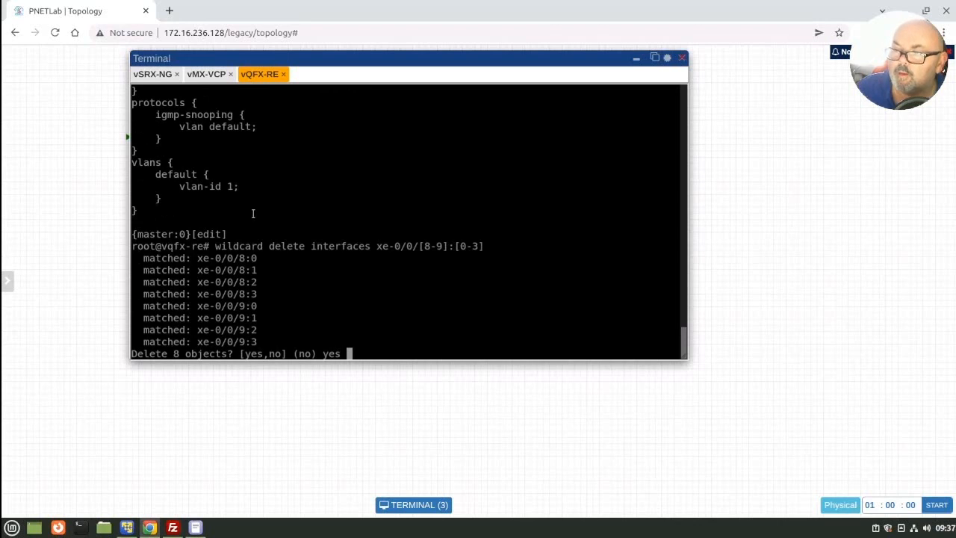
pyautogui.press('Return')
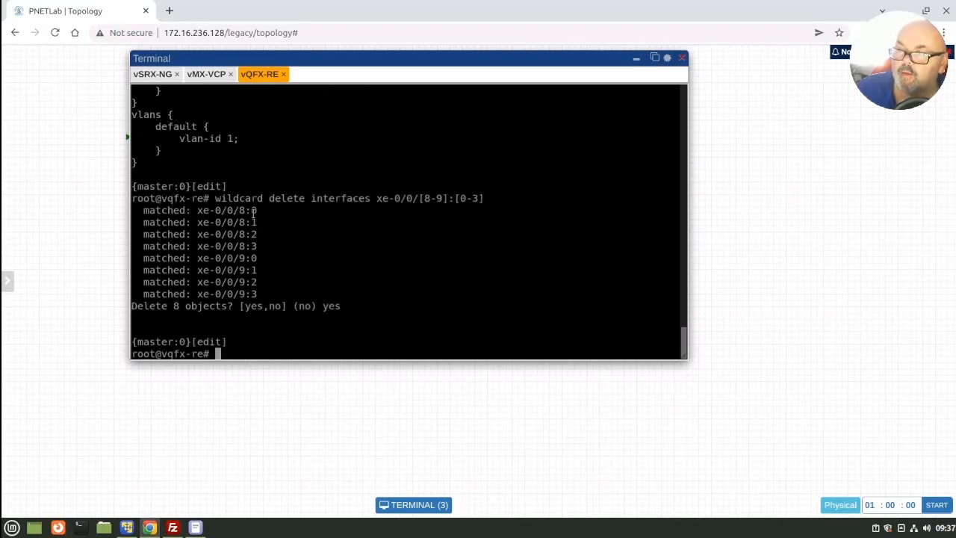
# Step: Show the vQFX-RE configuration and examine its interfaces section for remaining et and xe entries
pyautogui.write('co')
pyautogui.press('BackSpace')
pyautogui.press('BackSpace')
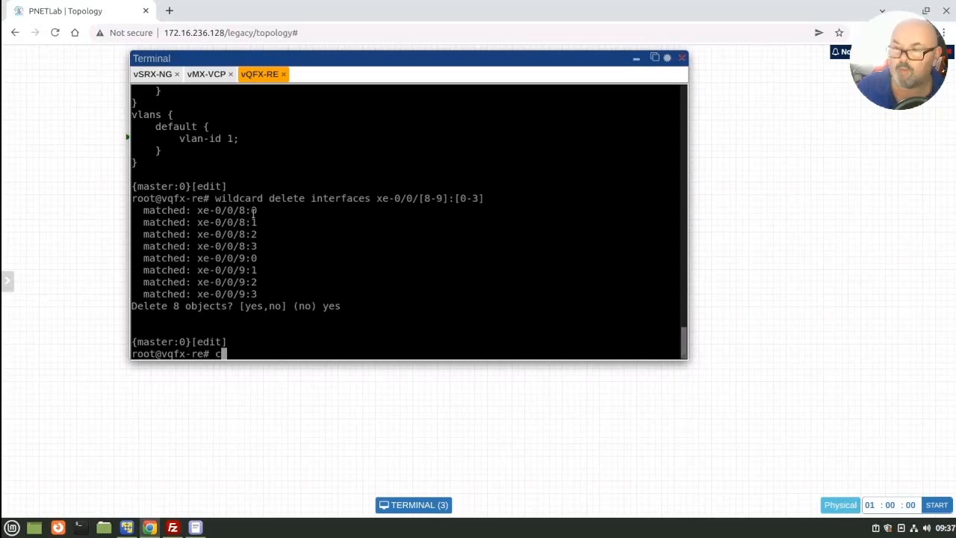
pyautogui.write('show')
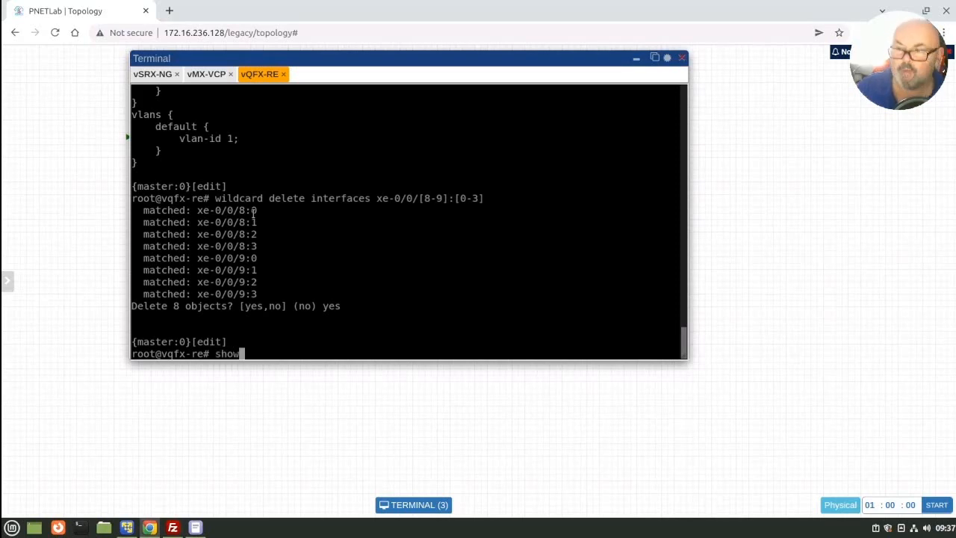
pyautogui.press('Return')
pyautogui.press('space')
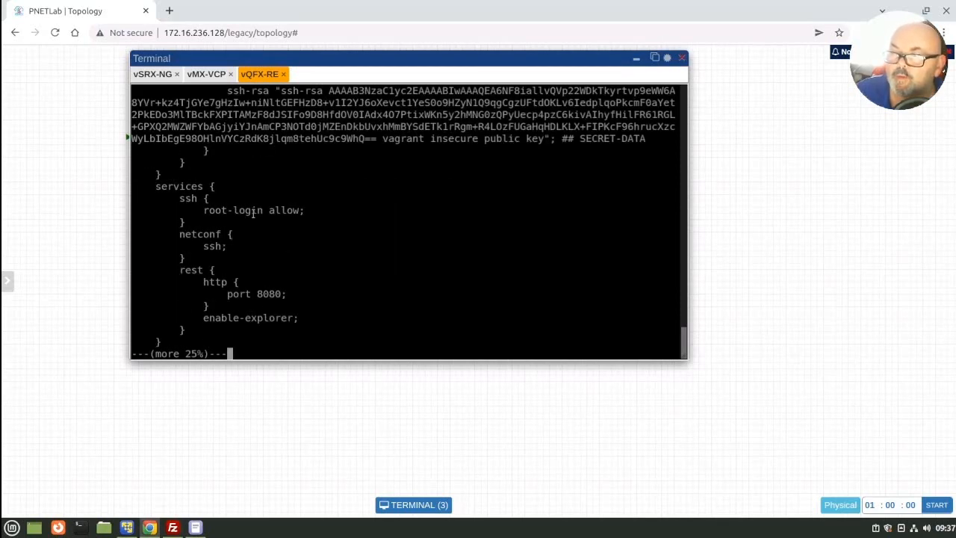
pyautogui.press('space')
pyautogui.press('space')
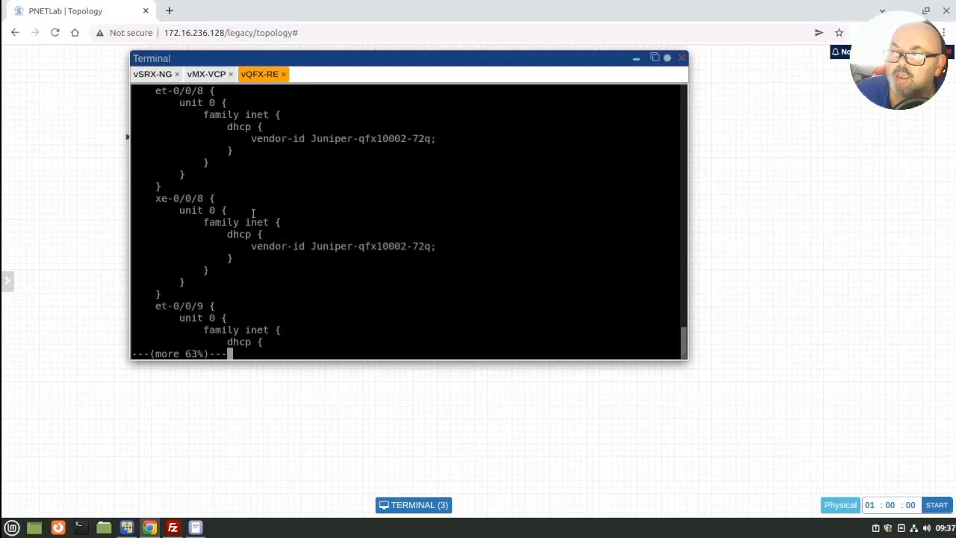
pyautogui.press('space')
pyautogui.press('space')
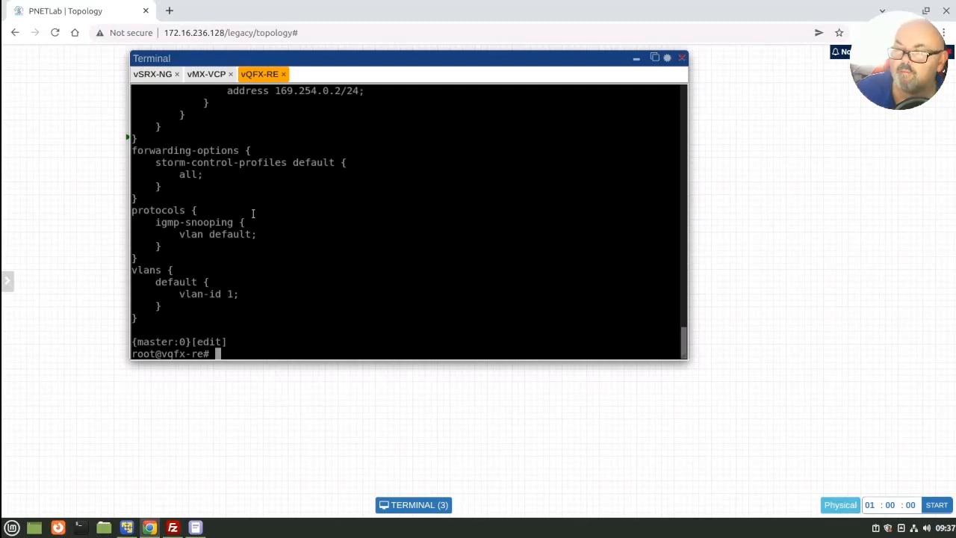
# Step: Delete the remaining et interfaces with wildcard delete interfaces et-0/0/[8-9] and confirm with yes
pyautogui.write('wildcard delete interfaces xe-0/0/[8-9]:[0-3]')
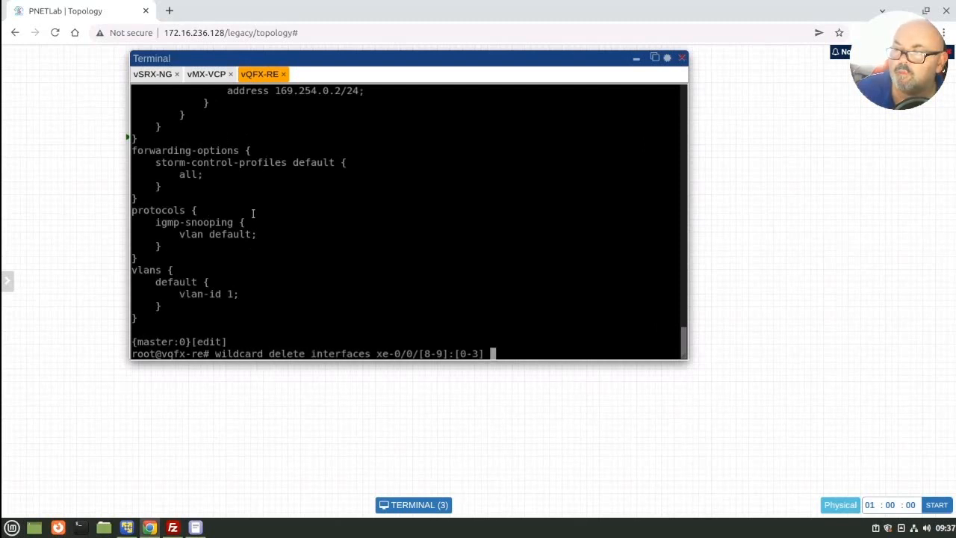
pyautogui.press('Up')
pyautogui.press('Up')
pyautogui.press('Up')
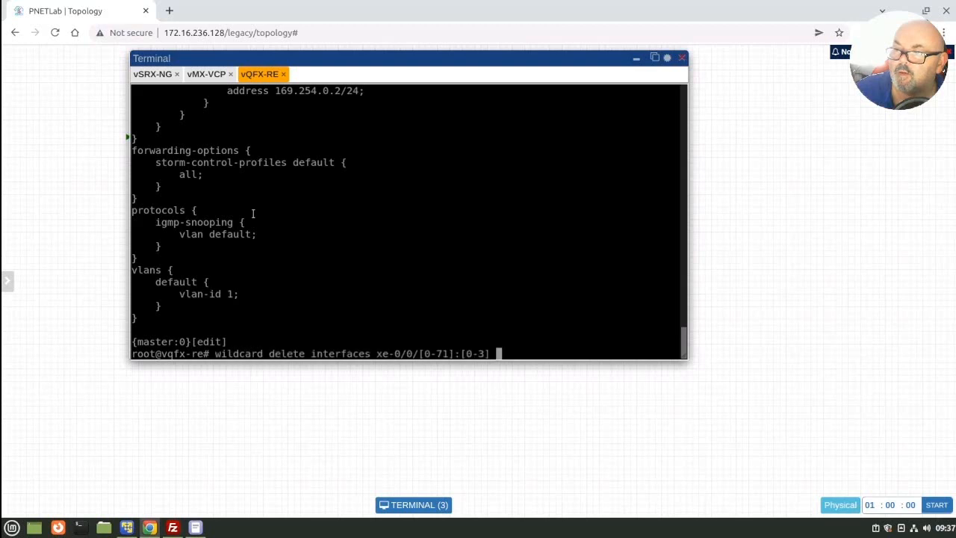
pyautogui.press('Up')
pyautogui.press('Up')
pyautogui.press('Up')
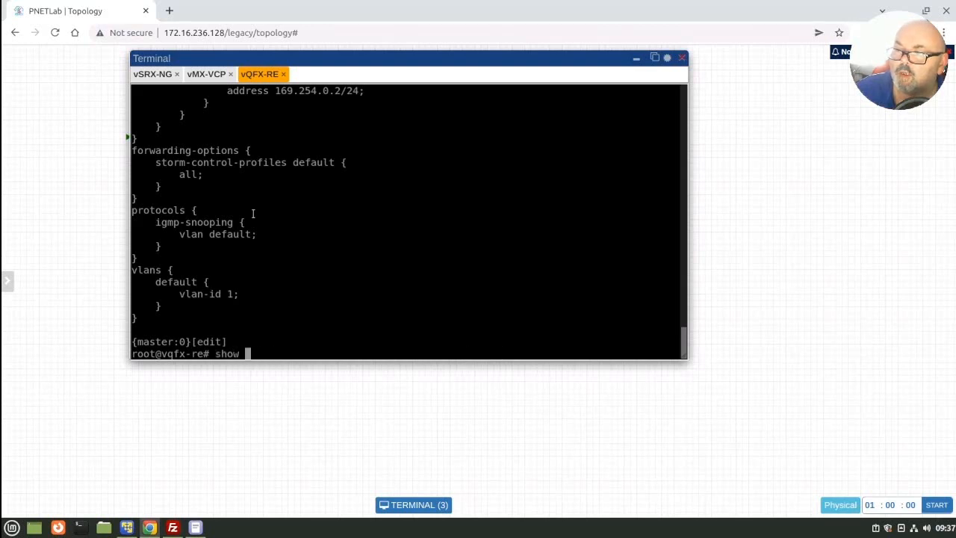
pyautogui.press('Up')
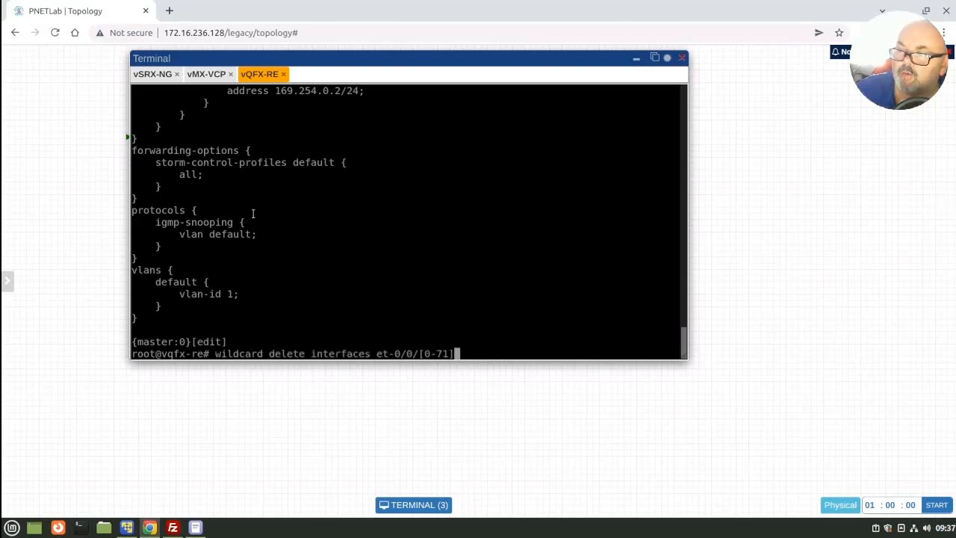
pyautogui.press('Left')
pyautogui.press('Left')
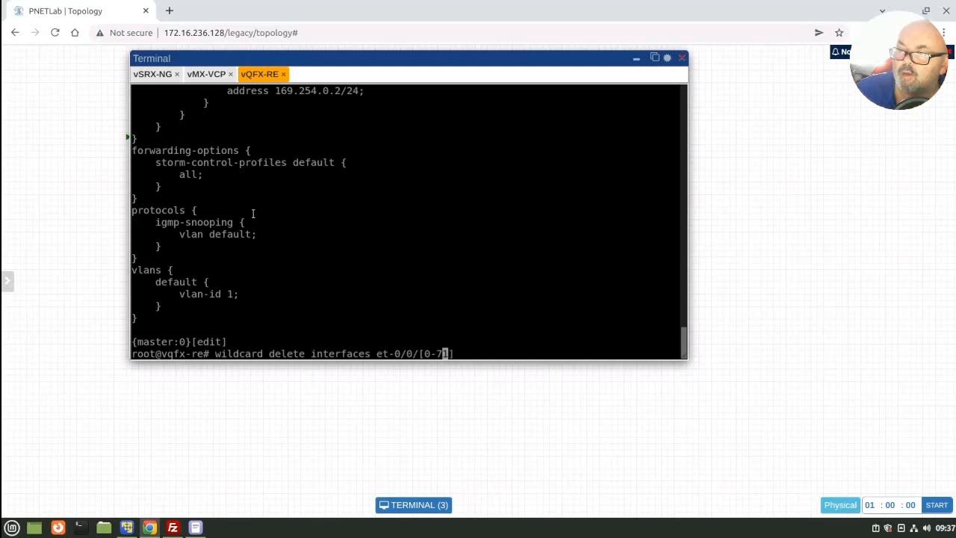
pyautogui.press('Delete')
pyautogui.press('BackSpace')
pyautogui.press('BackSpace')
pyautogui.press('BackSpace')
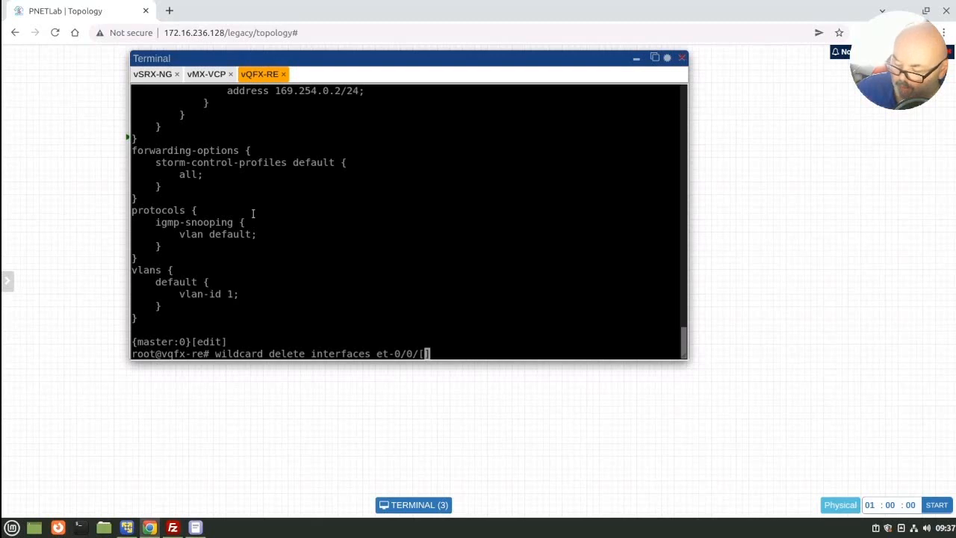
pyautogui.write('8-9')
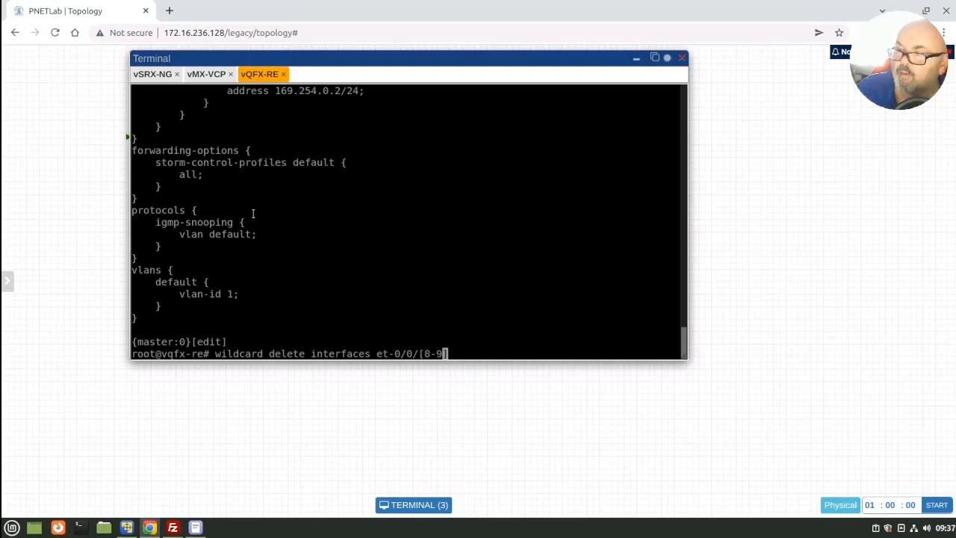
pyautogui.press('Return')
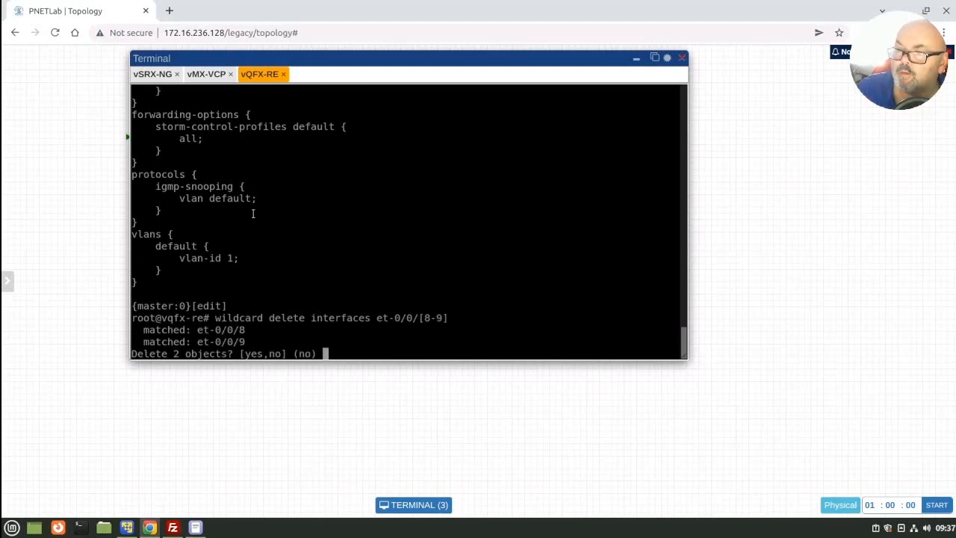
pyautogui.write('yes')
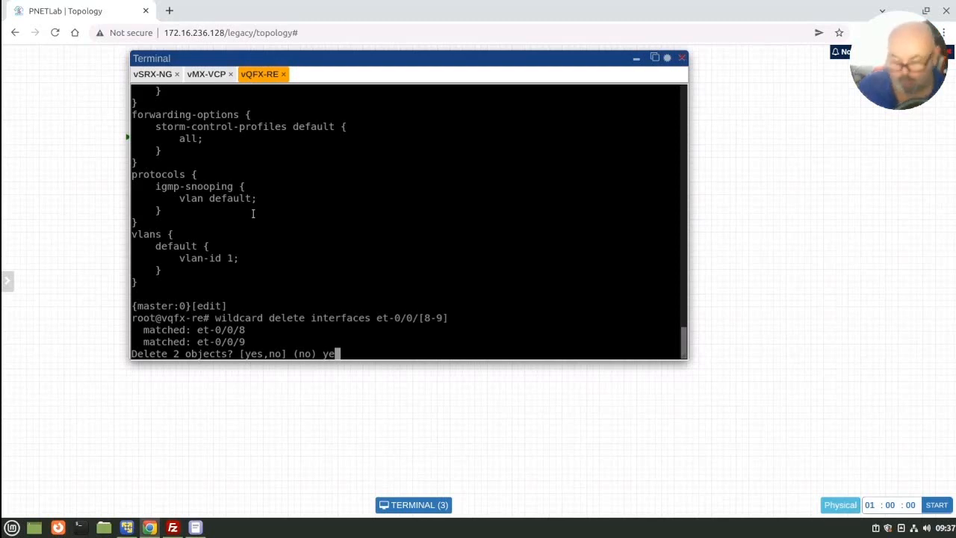
pyautogui.press('Return')
# Step: Commit the et and channelized xe interface deletions on vQFX-RE and minimize the terminal window
pyautogui.write('commit')
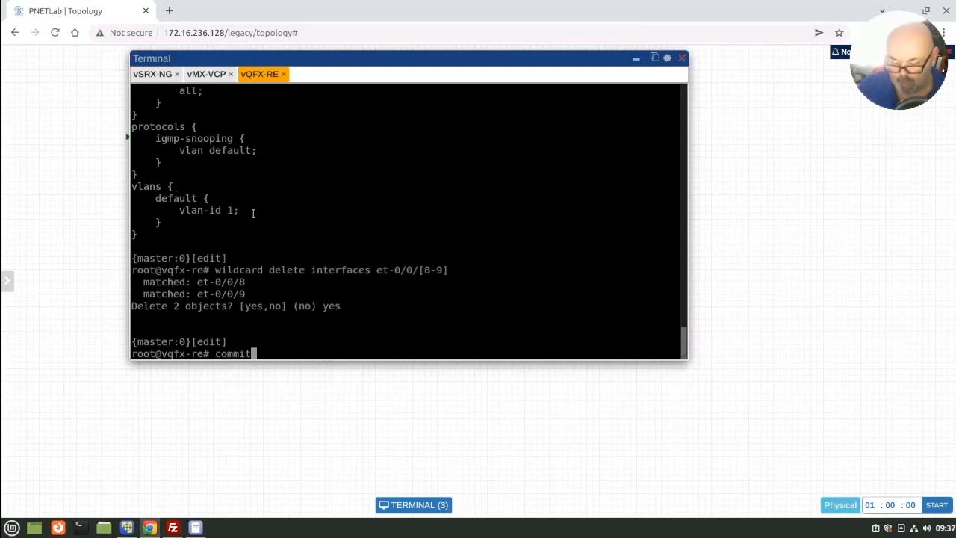
pyautogui.press('Return')
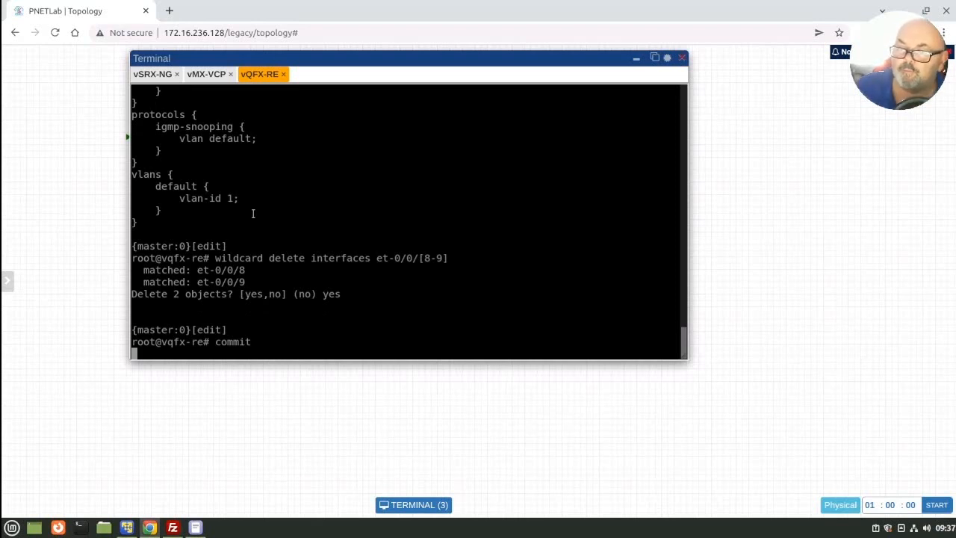
pyautogui.click(636, 59)
# Step: Connect vQFX-RE interface xe-0/0/0 to vMX-VFP interface em3 / ge-0/0/1 and save the link
pyautogui.moveTo(542, 207)
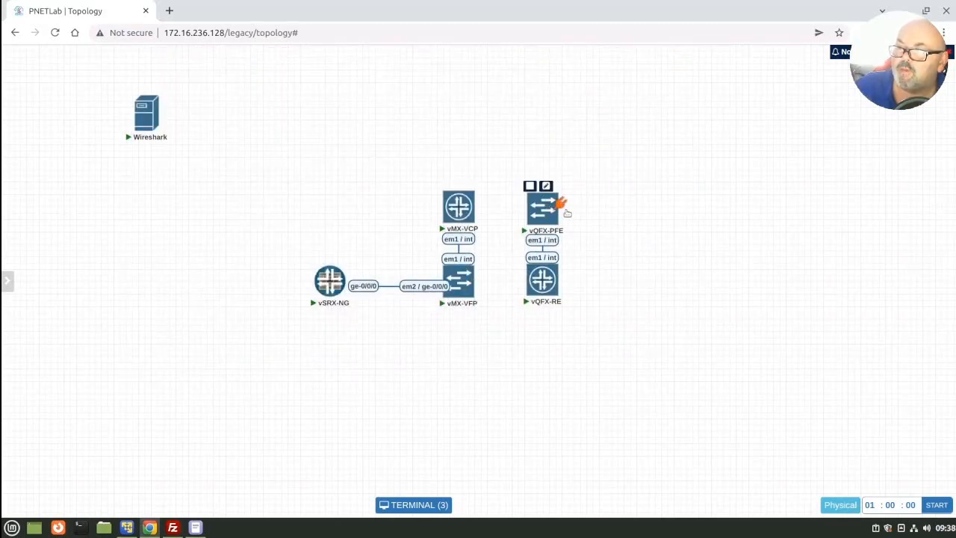
pyautogui.moveTo(549, 282)
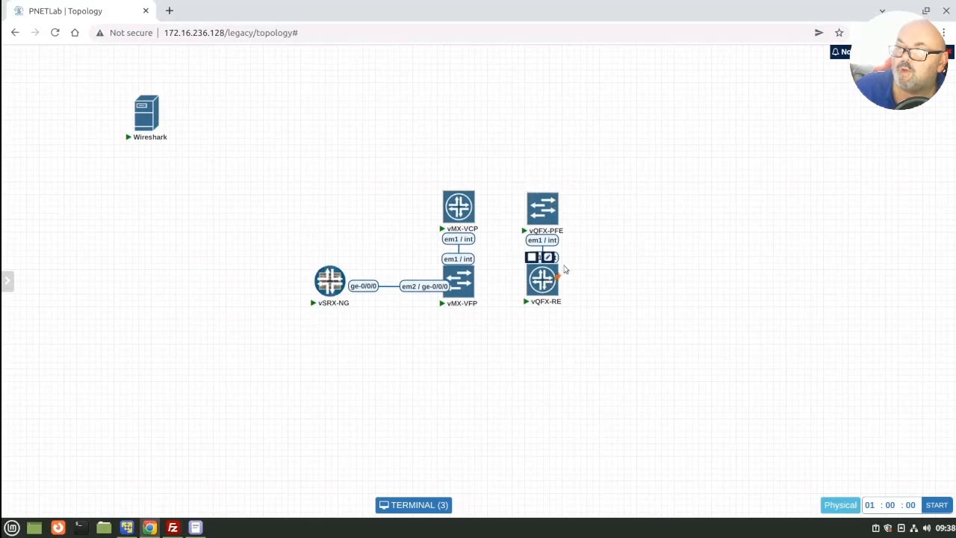
pyautogui.moveTo(561, 276); pyautogui.dragTo(452, 292)
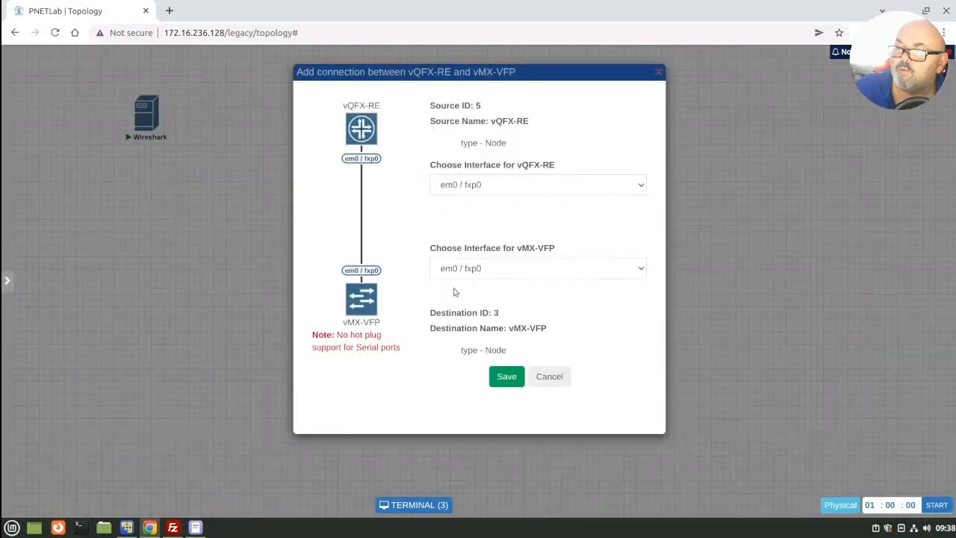
pyautogui.click(511, 187)
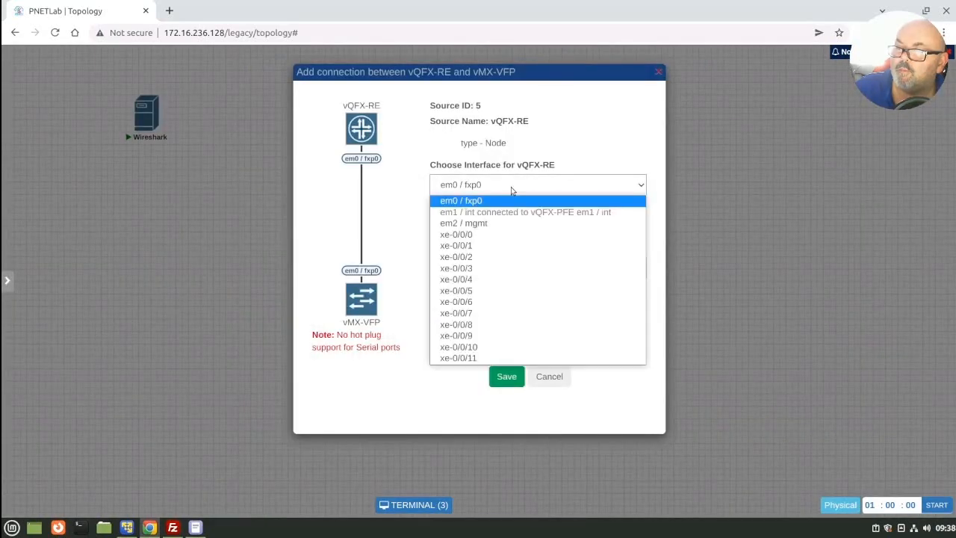
pyautogui.click(497, 236)
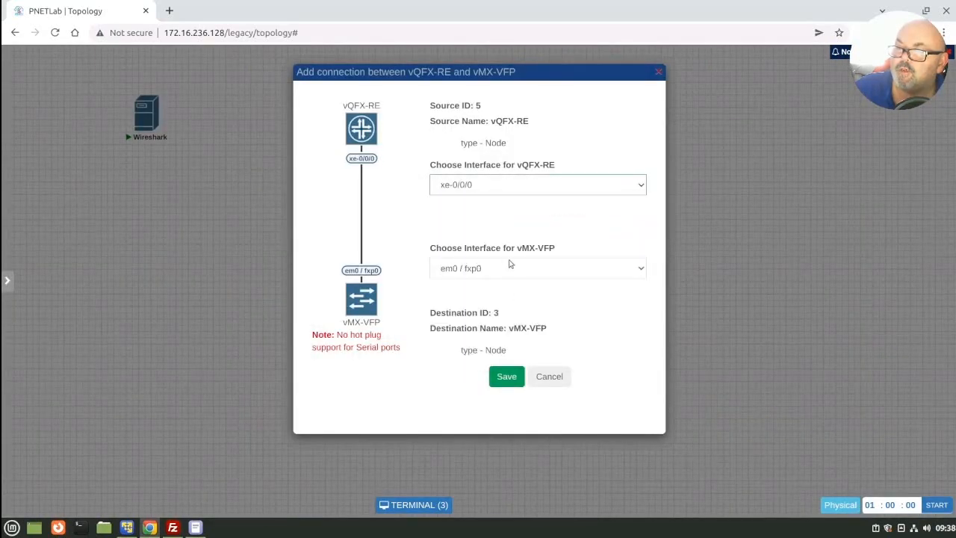
pyautogui.click(511, 268)
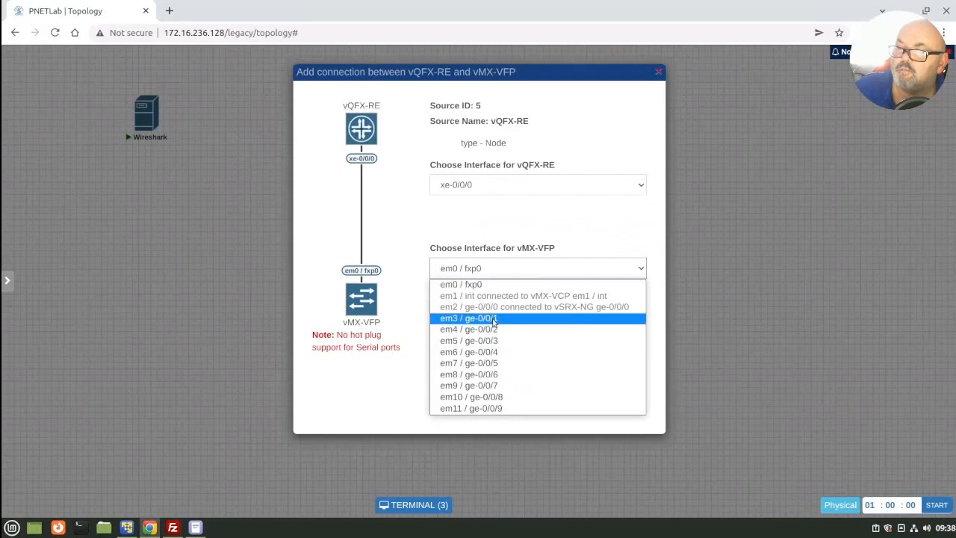
pyautogui.click(493, 319)
pyautogui.click(507, 376)
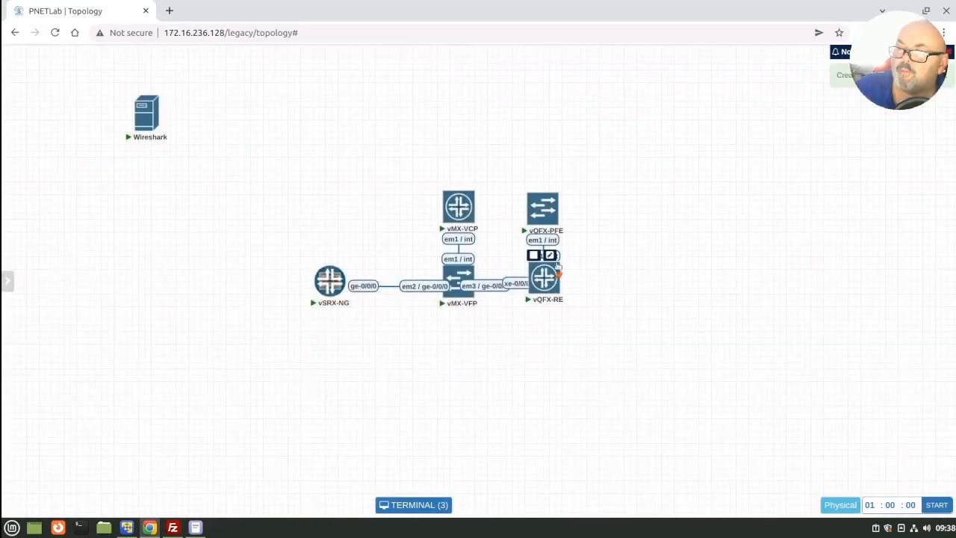
# Step: Move the vQFX-PFE and vQFX-RE nodes slightly farther from the vMX nodes, keeping them vertically aligned
pyautogui.moveTo(608, 187); pyautogui.dragTo(551, 293)
pyautogui.moveTo(550, 218); pyautogui.dragTo(566, 219)
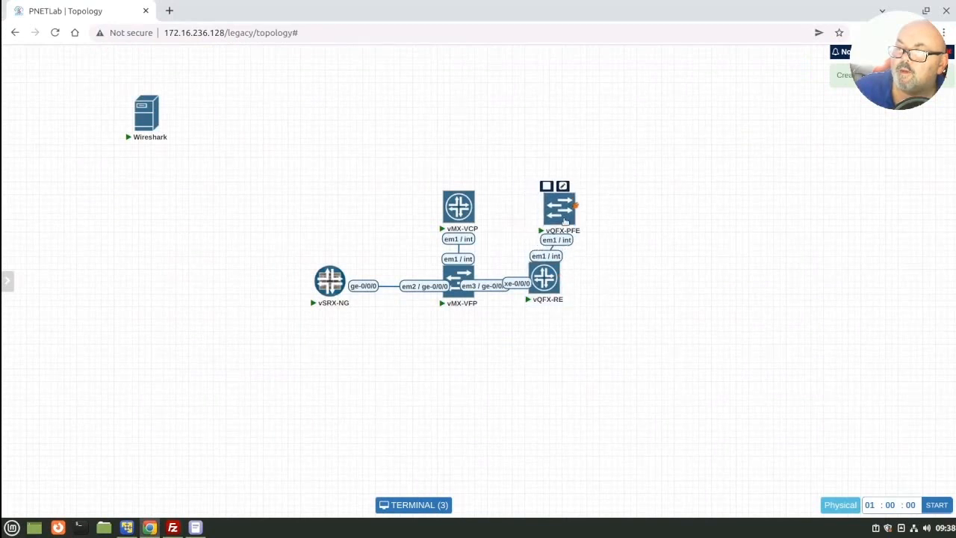
pyautogui.moveTo(547, 276)
pyautogui.mouseDown()
pyautogui.moveTo(567, 285)
pyautogui.moveTo(563, 276)
pyautogui.mouseUp()
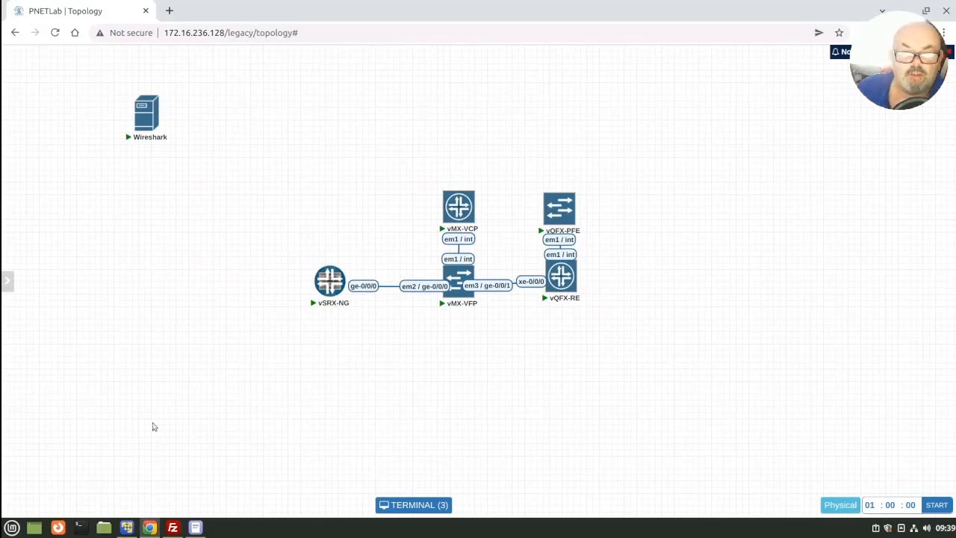
# Step: Bring up the lab options beside the topology
pyautogui.moveTo(2, 456)
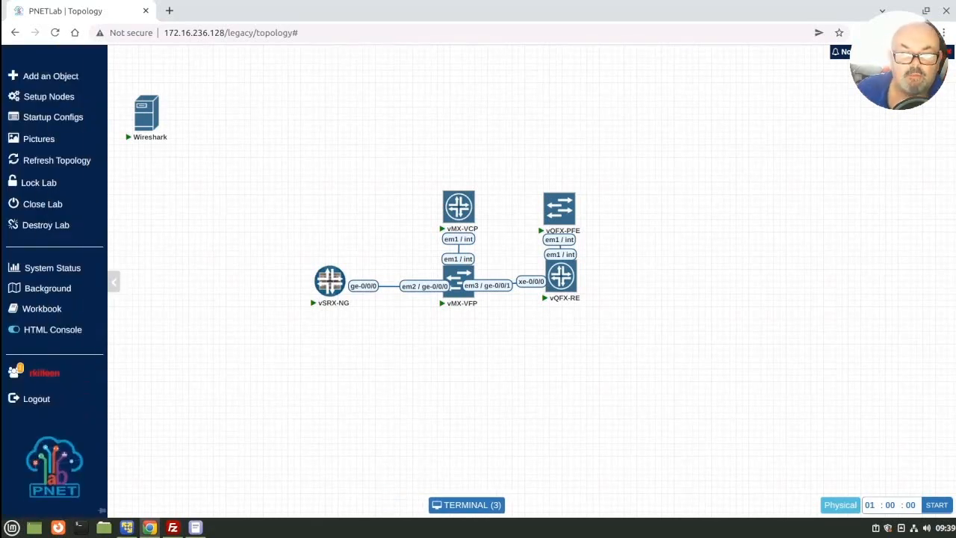